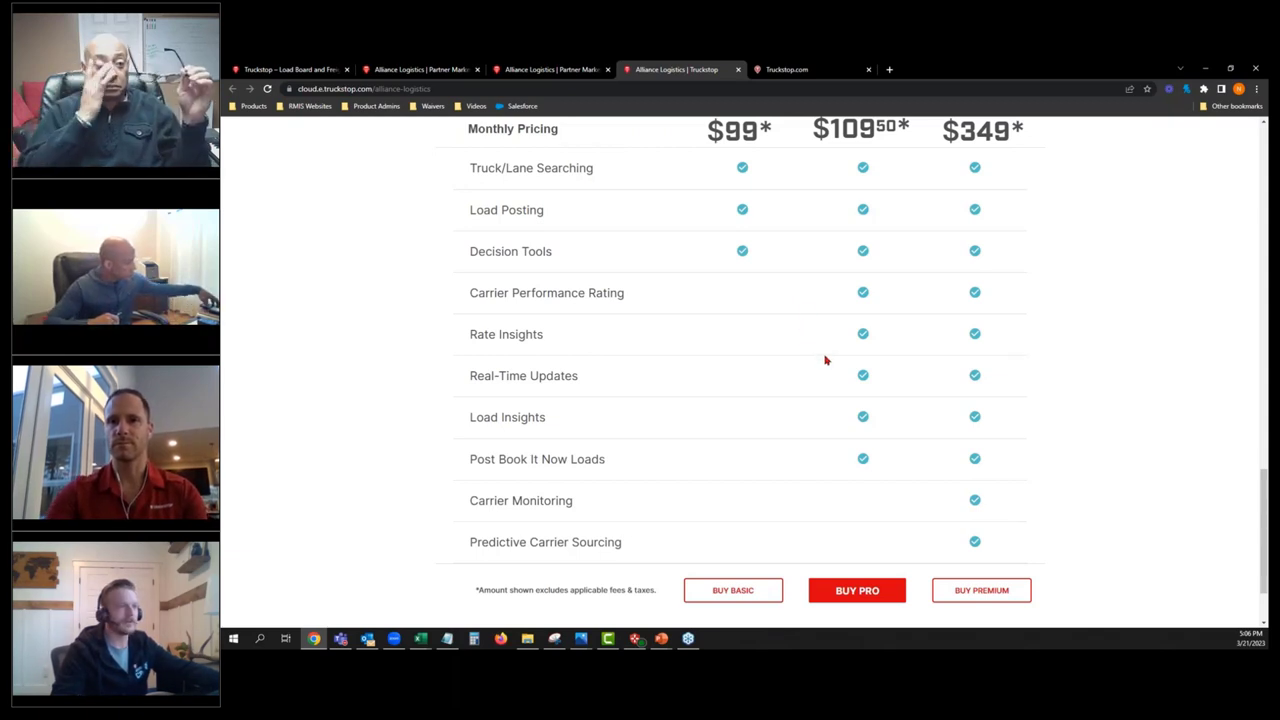
Step: Switch from the Alliance Logistics offer page to the Truckstop load board and open Rate Insights
{"action": "scroll", "coordinate": [826, 358], "scroll_direction": "up", "scroll_amount": 15}
{"action": "scroll", "coordinate": [826, 358], "scroll_direction": "up", "scroll_amount": 4}
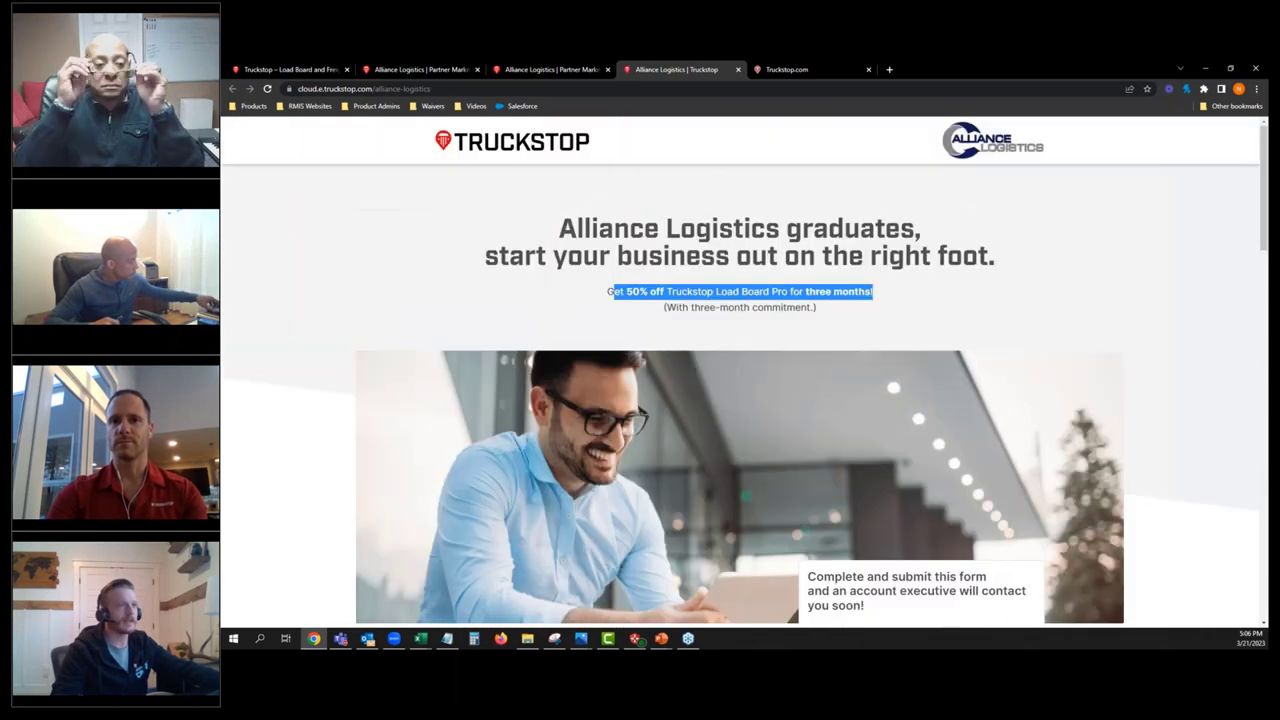
{"action": "key", "text": "ctrl+Tab"}
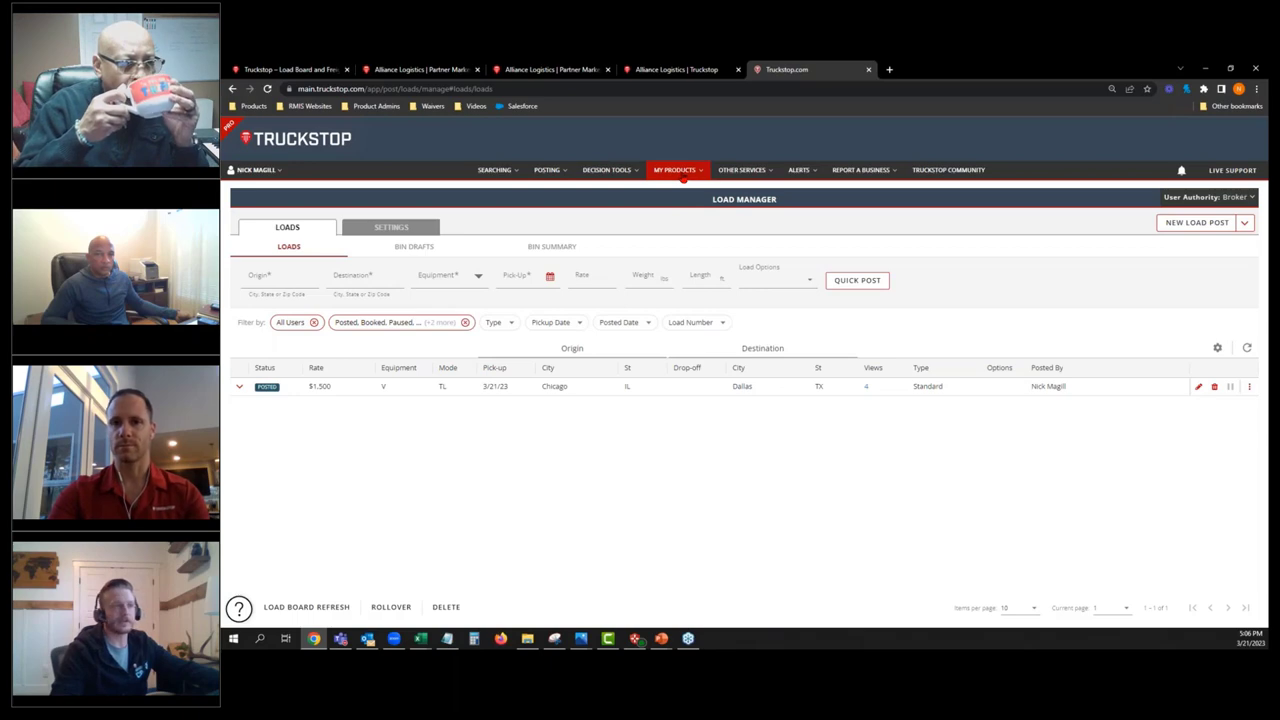
{"action": "left_click", "coordinate": [682, 174]}
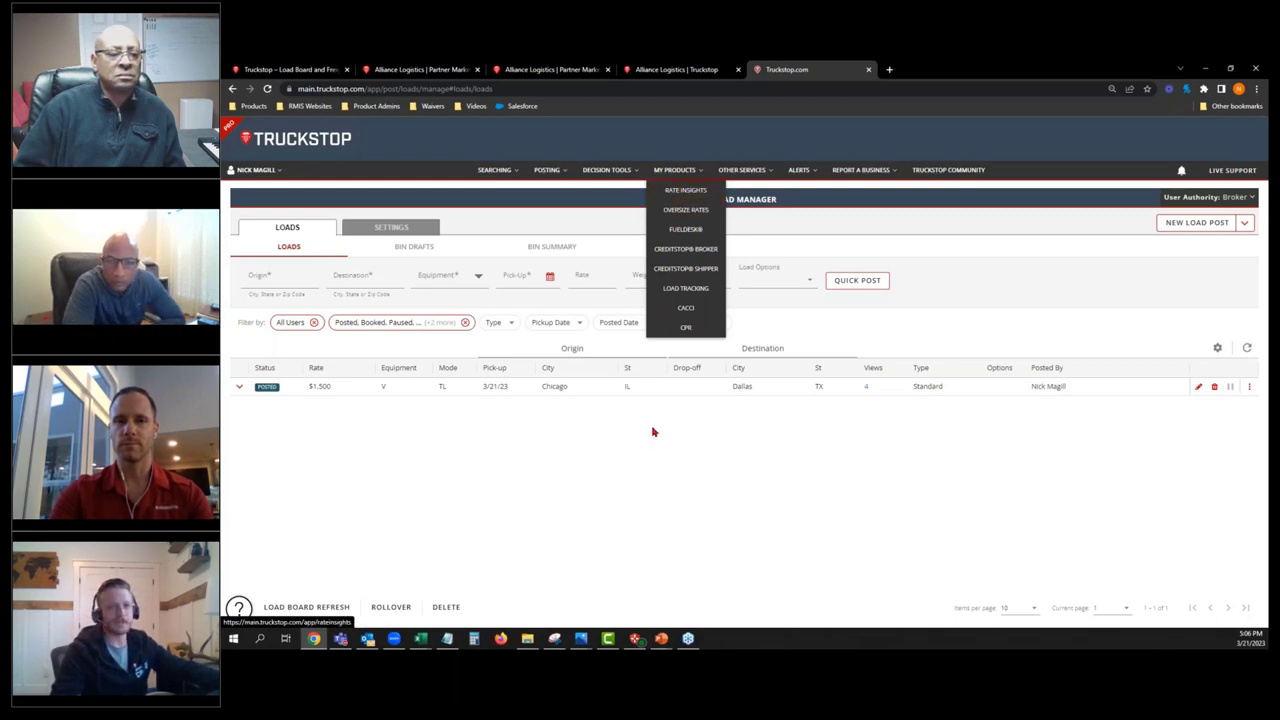
{"action": "left_click", "coordinate": [496, 171]}
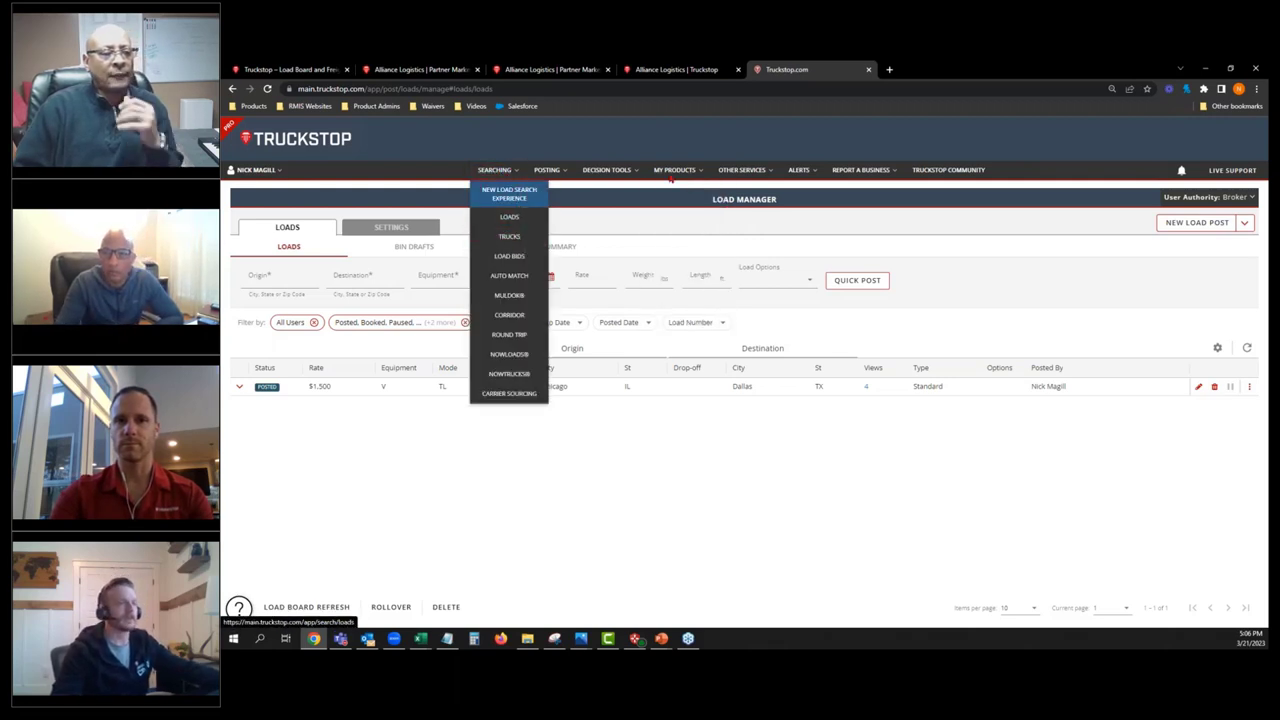
{"action": "left_click", "coordinate": [674, 170]}
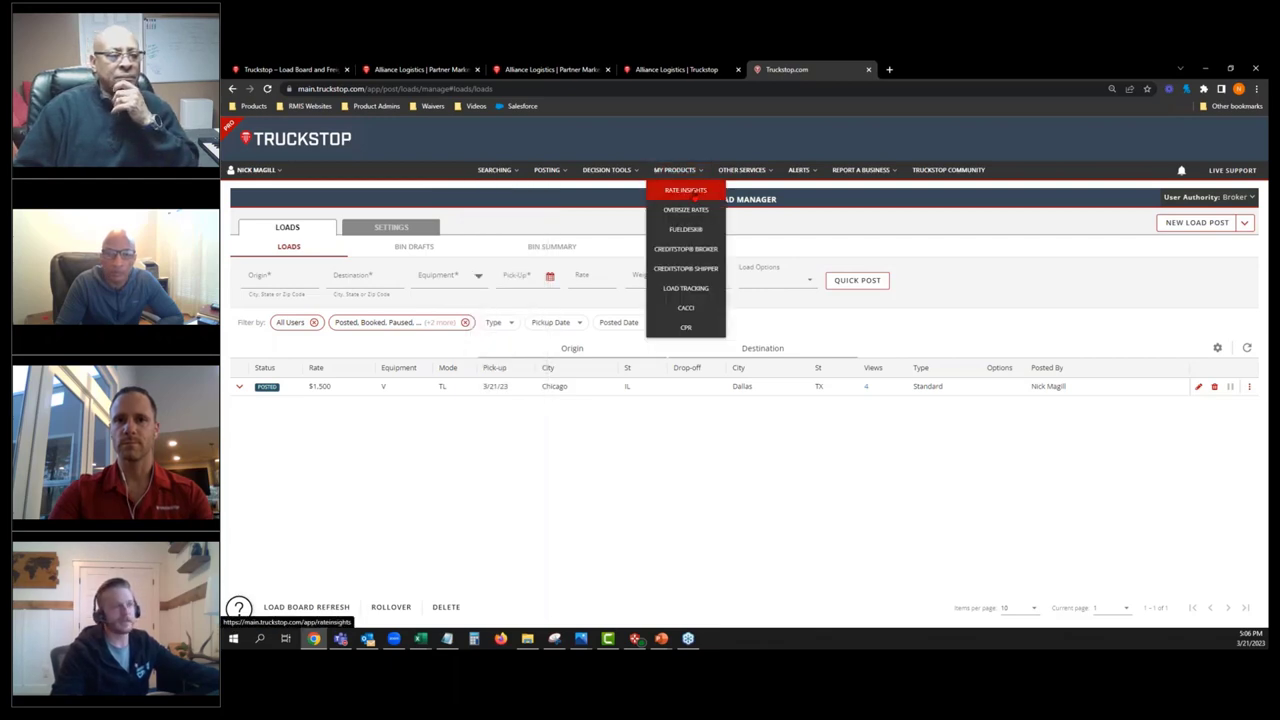
{"action": "left_click", "coordinate": [690, 192]}
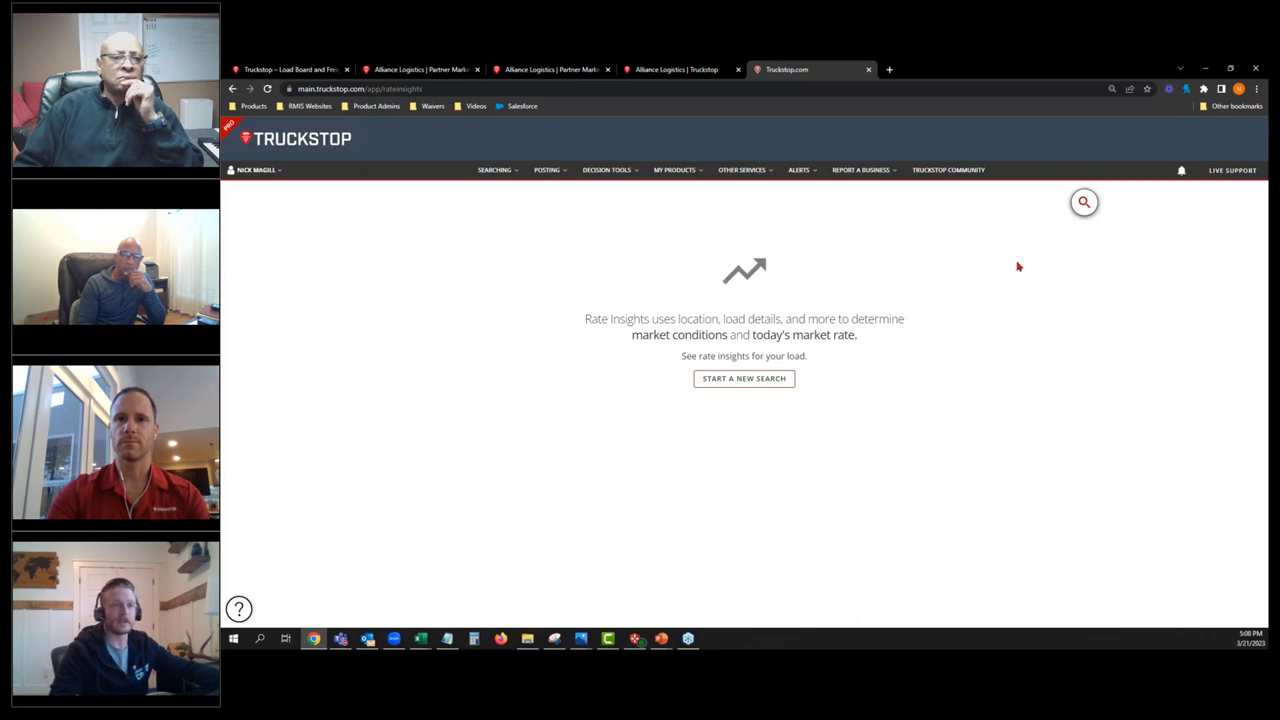
Step: Start a new rate search for V - Van equipment with a weight of 38000 lbs and a length of 53 ft
{"action": "left_click", "coordinate": [1084, 202]}
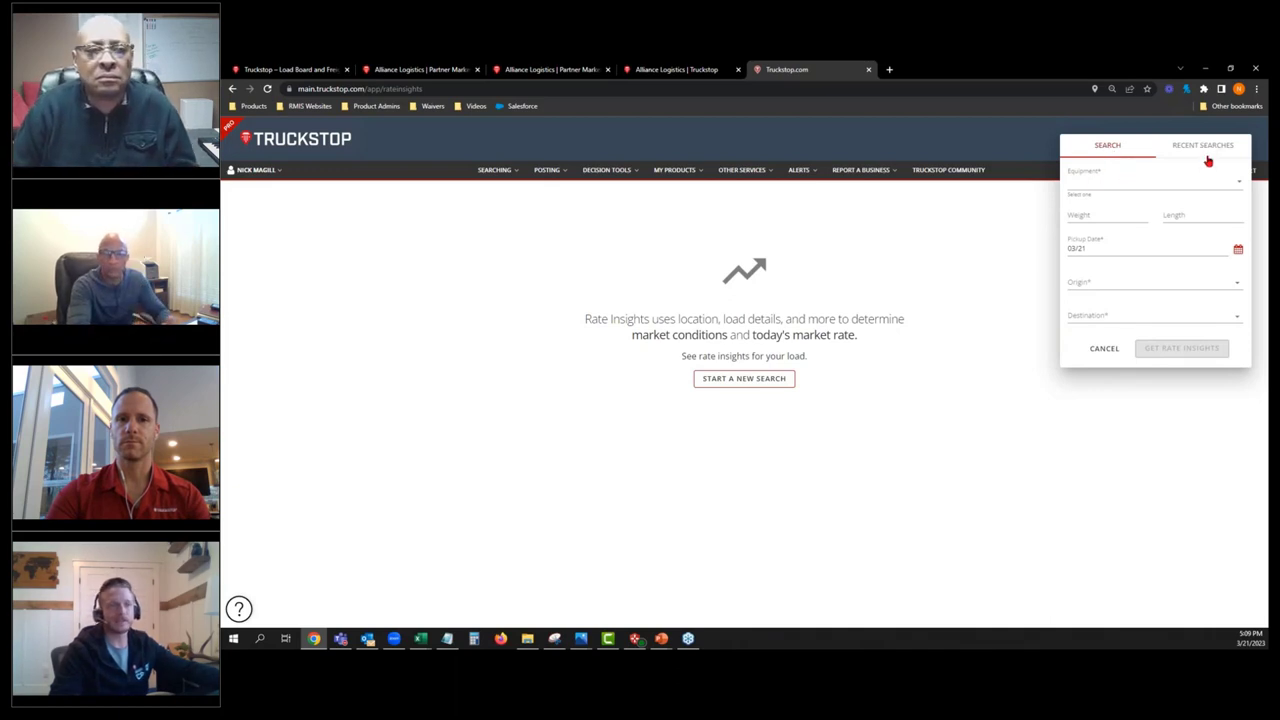
{"action": "left_click", "coordinate": [1146, 183]}
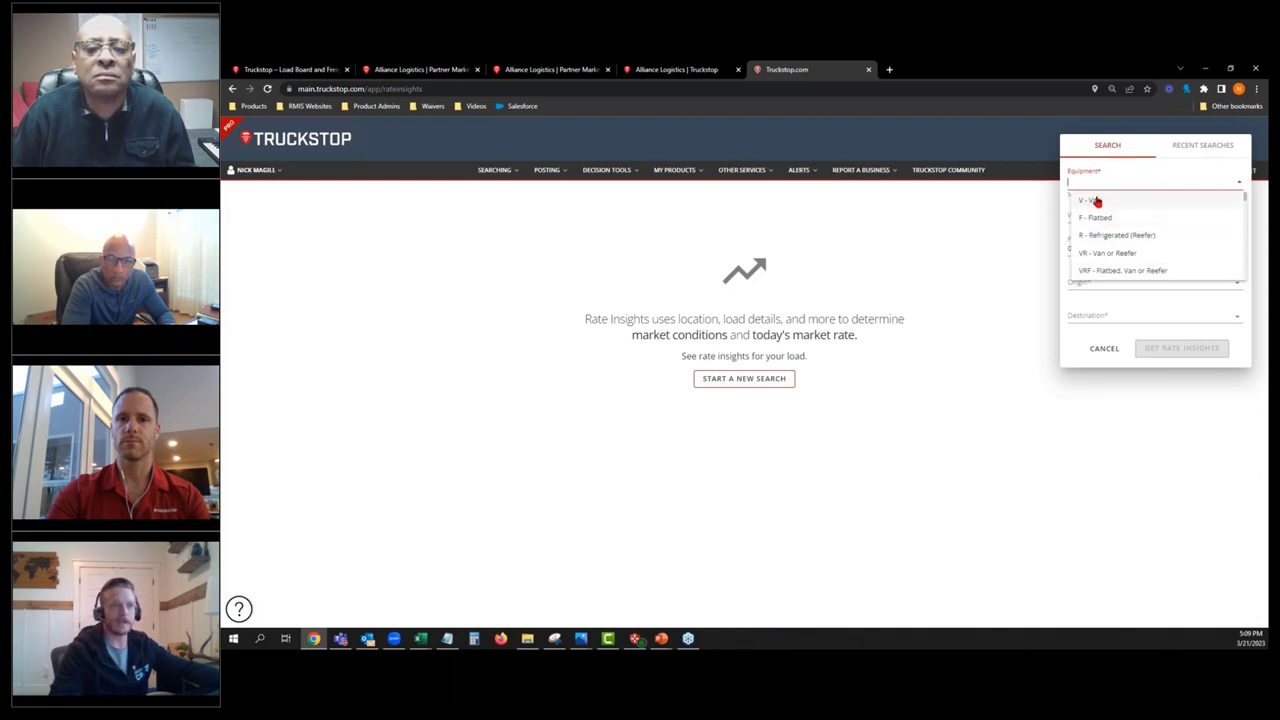
{"action": "left_click", "coordinate": [1095, 201]}
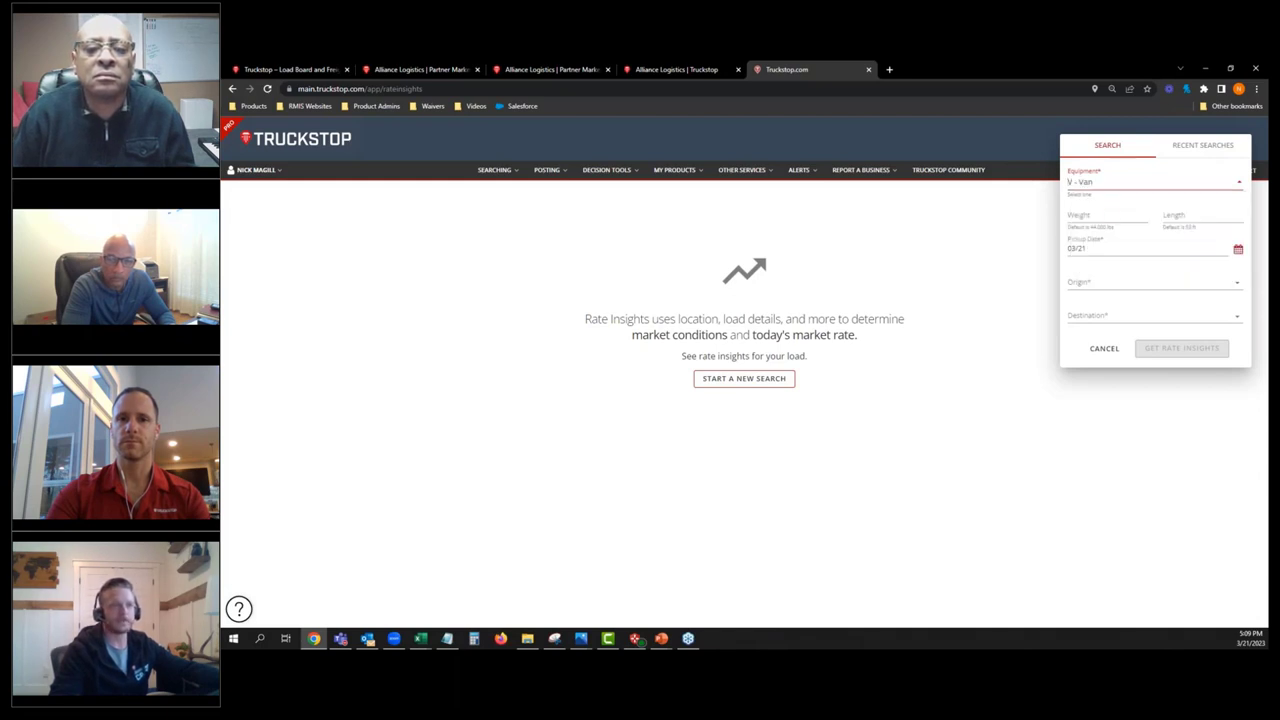
{"action": "left_click", "coordinate": [1092, 216]}
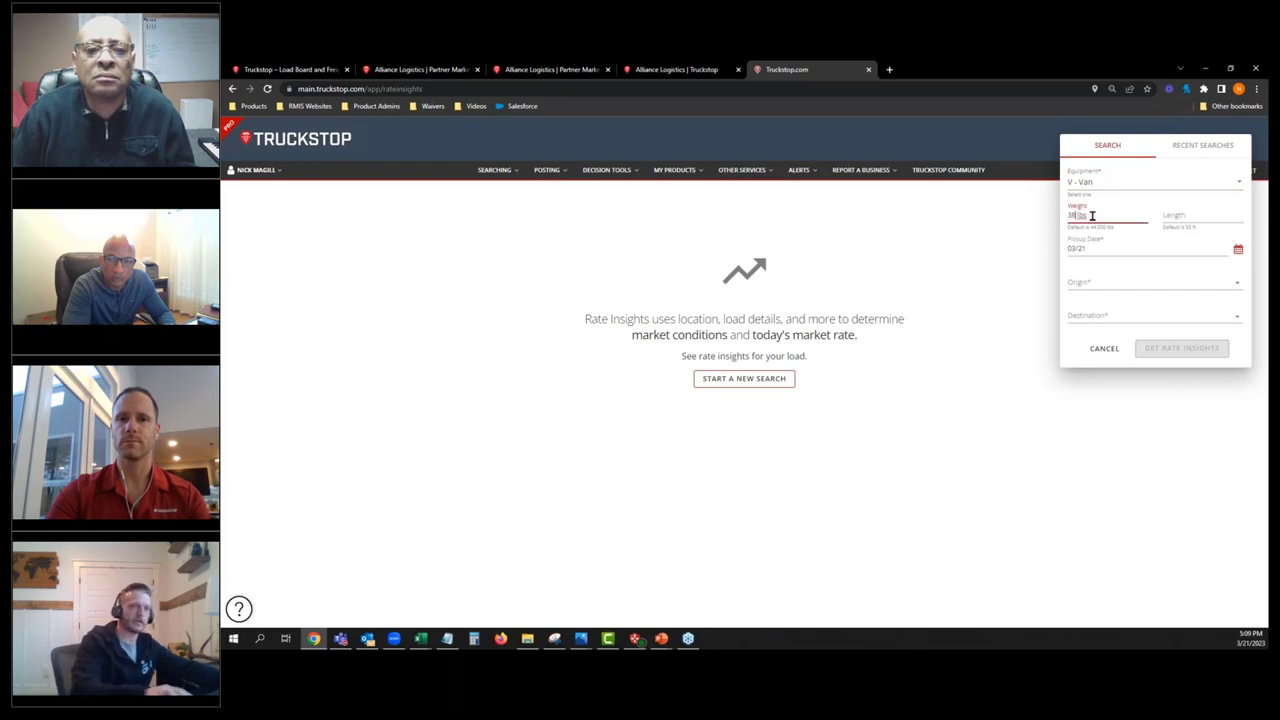
{"action": "left_click", "coordinate": [1199, 214]}
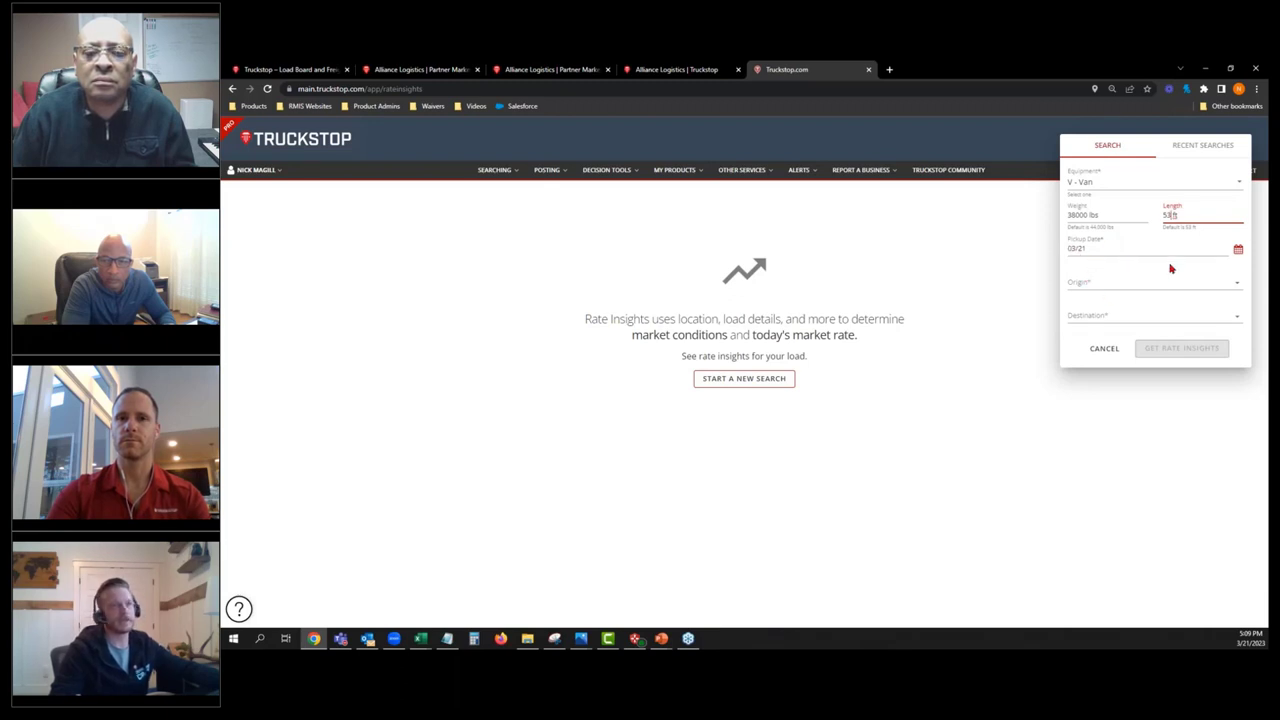
Step: Set the origin to Chicago, IL and the destination to Dallas, TX, and get the rate insights
{"action": "left_click", "coordinate": [1104, 283]}
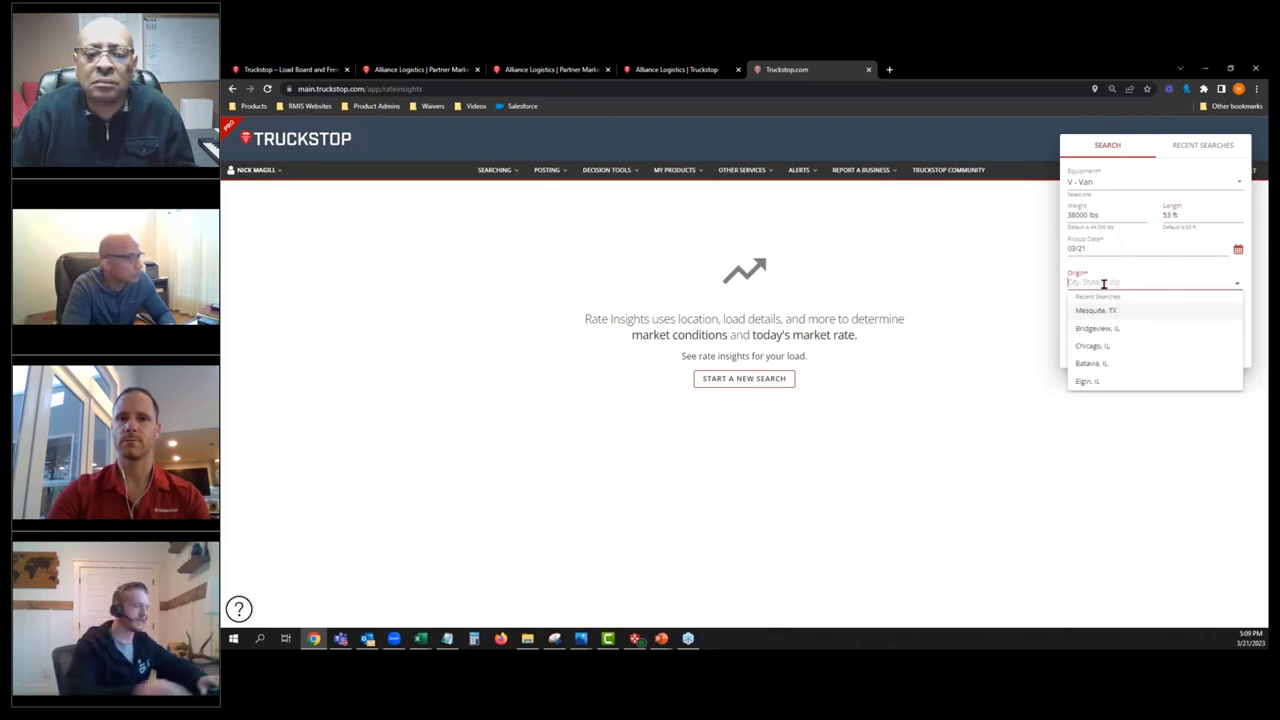
{"action": "type", "text": "chicago"}
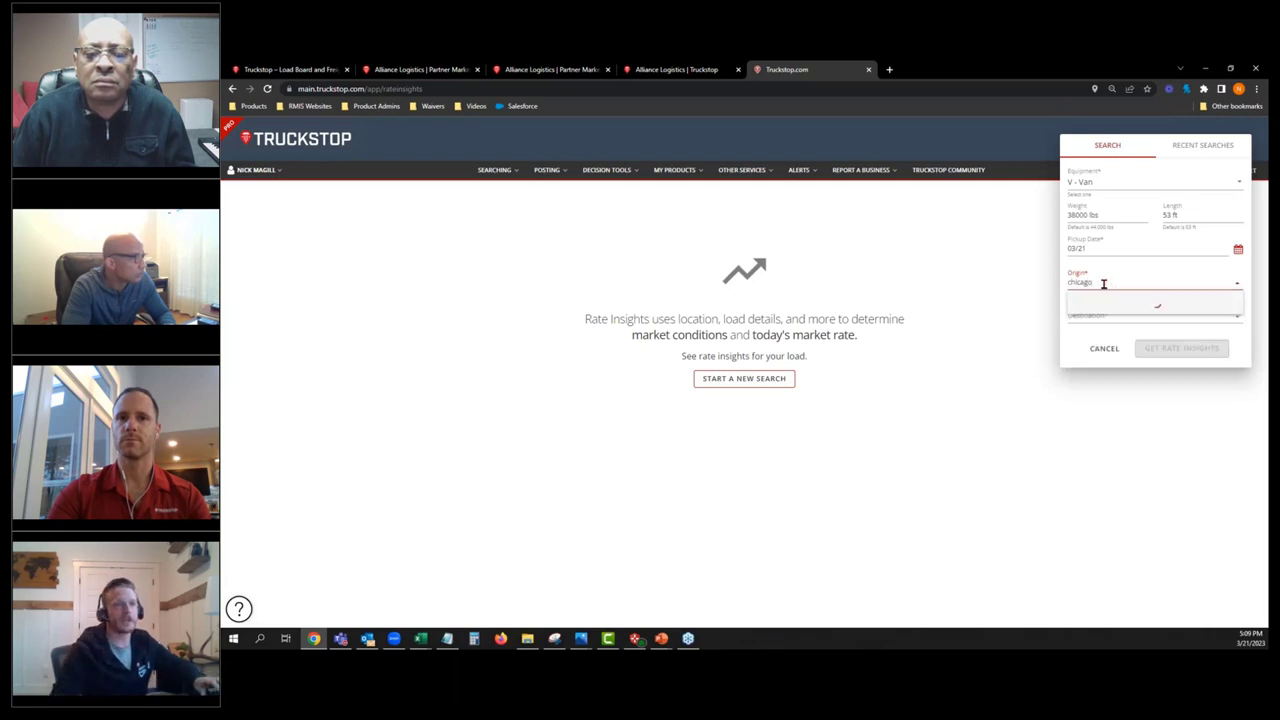
{"action": "left_click", "coordinate": [1100, 299]}
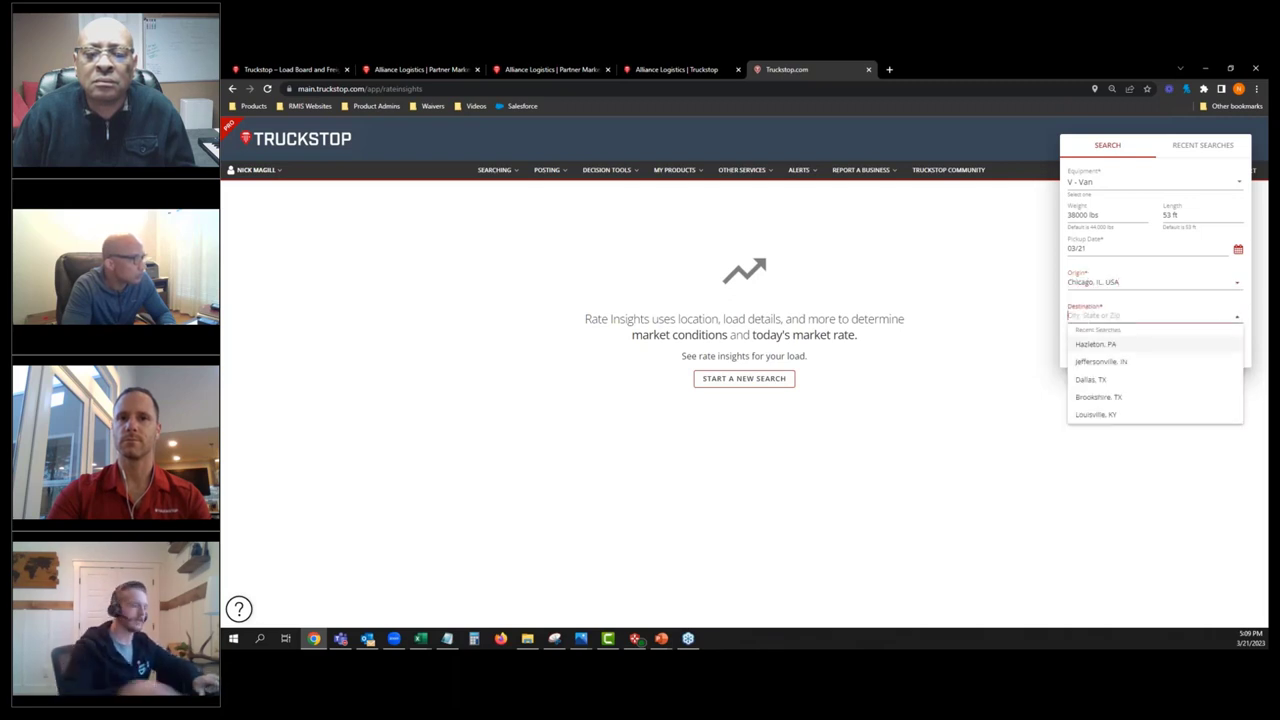
{"action": "type", "text": "dallas"}
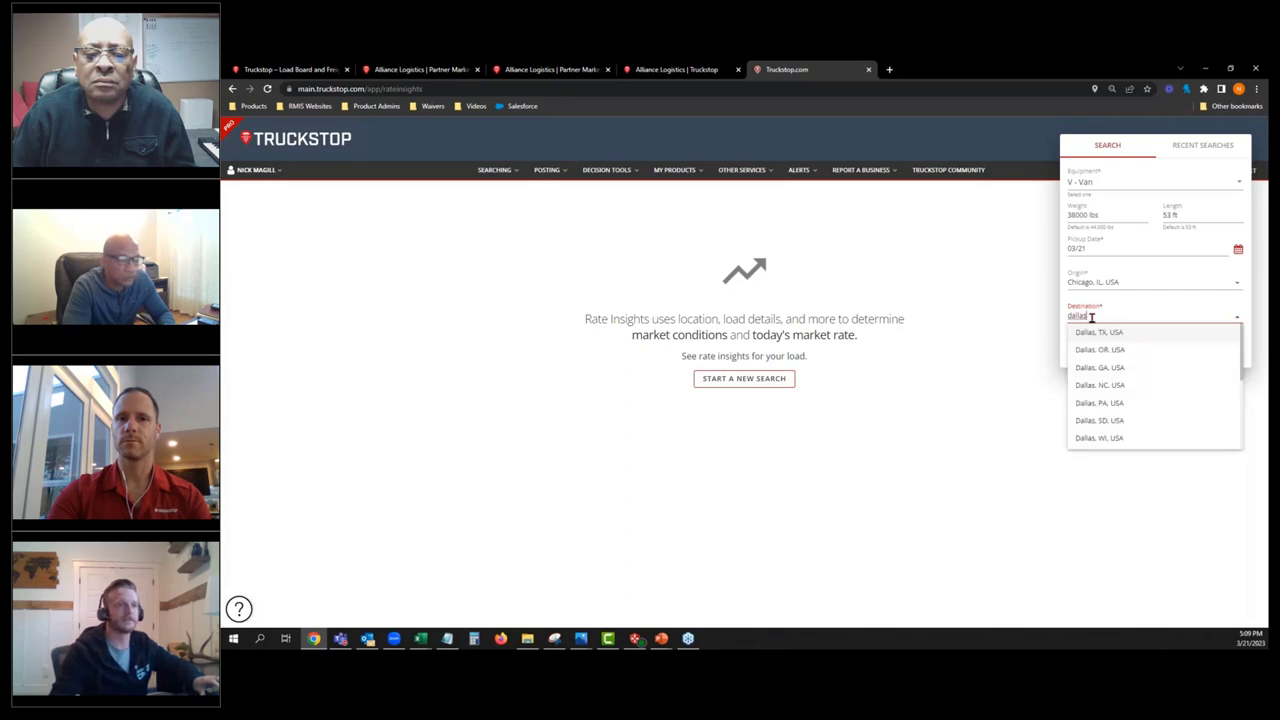
{"action": "key", "text": "Return"}
{"action": "left_click", "coordinate": [1185, 352]}
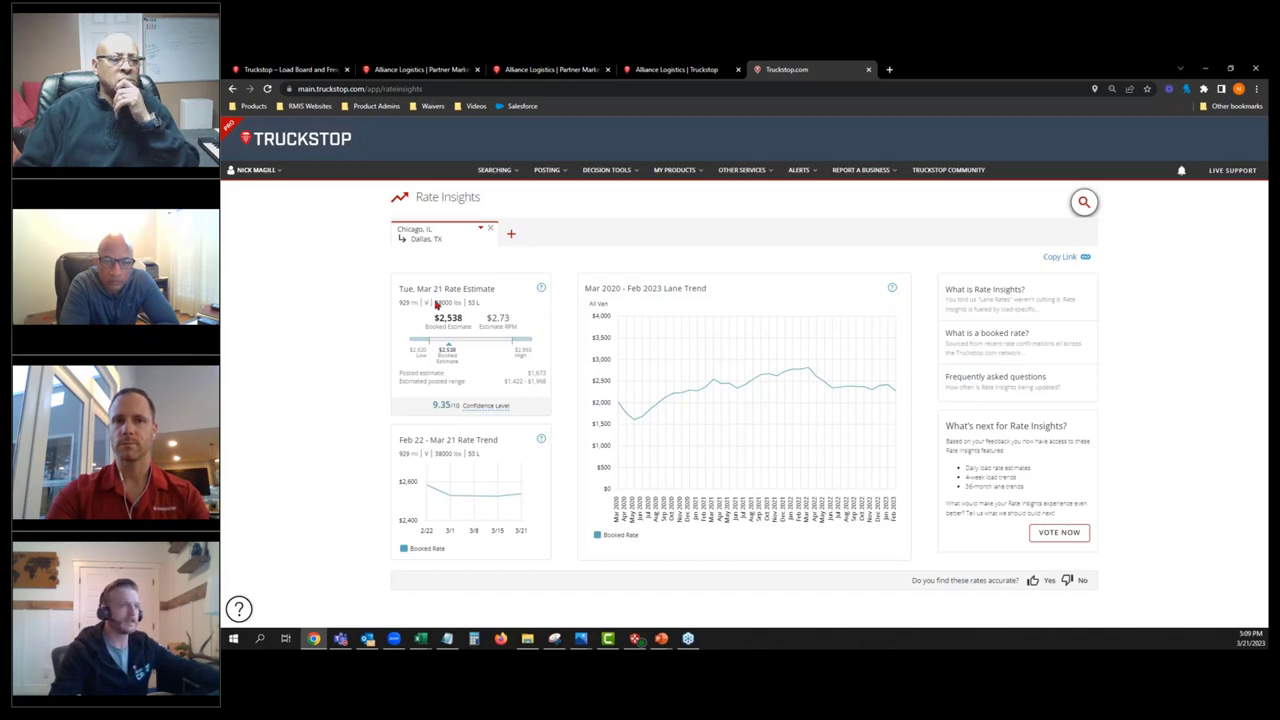
Step: Examine the lane's booked estimate, its low-to-high range, and the posted estimate and range in the rate estimate
{"action": "double_click", "coordinate": [466, 321]}
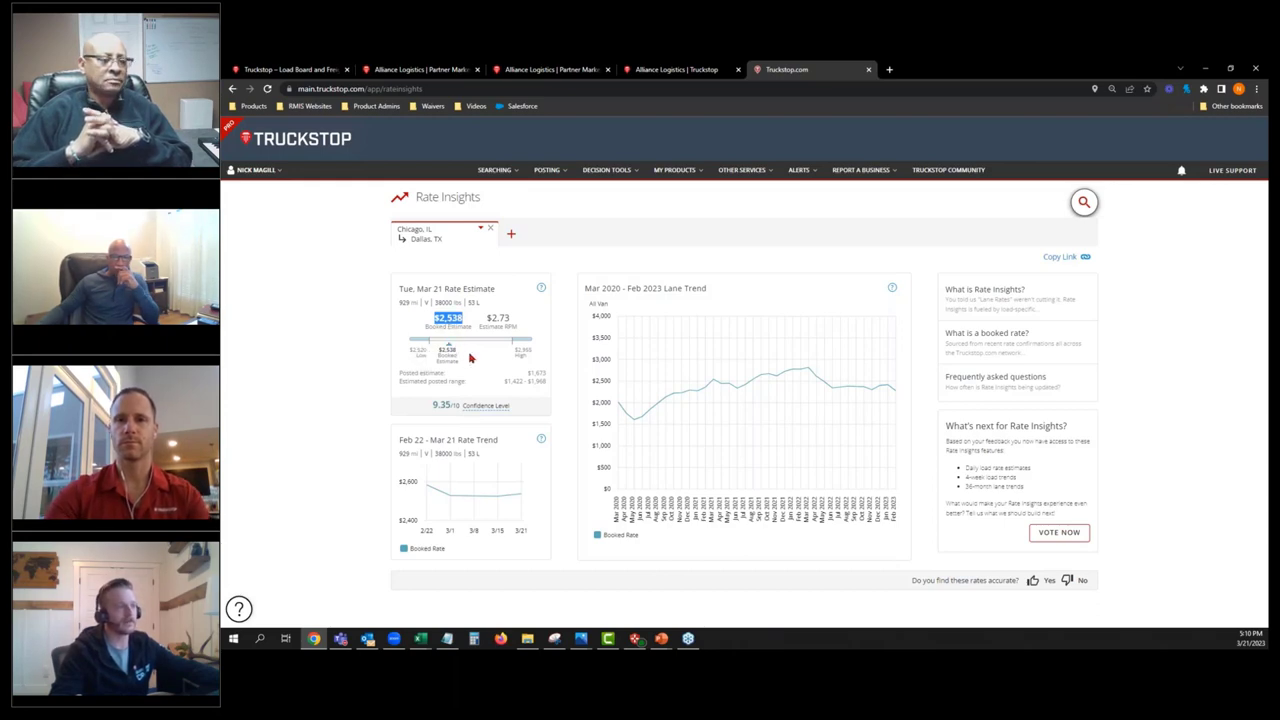
{"action": "triple_click", "coordinate": [519, 355]}
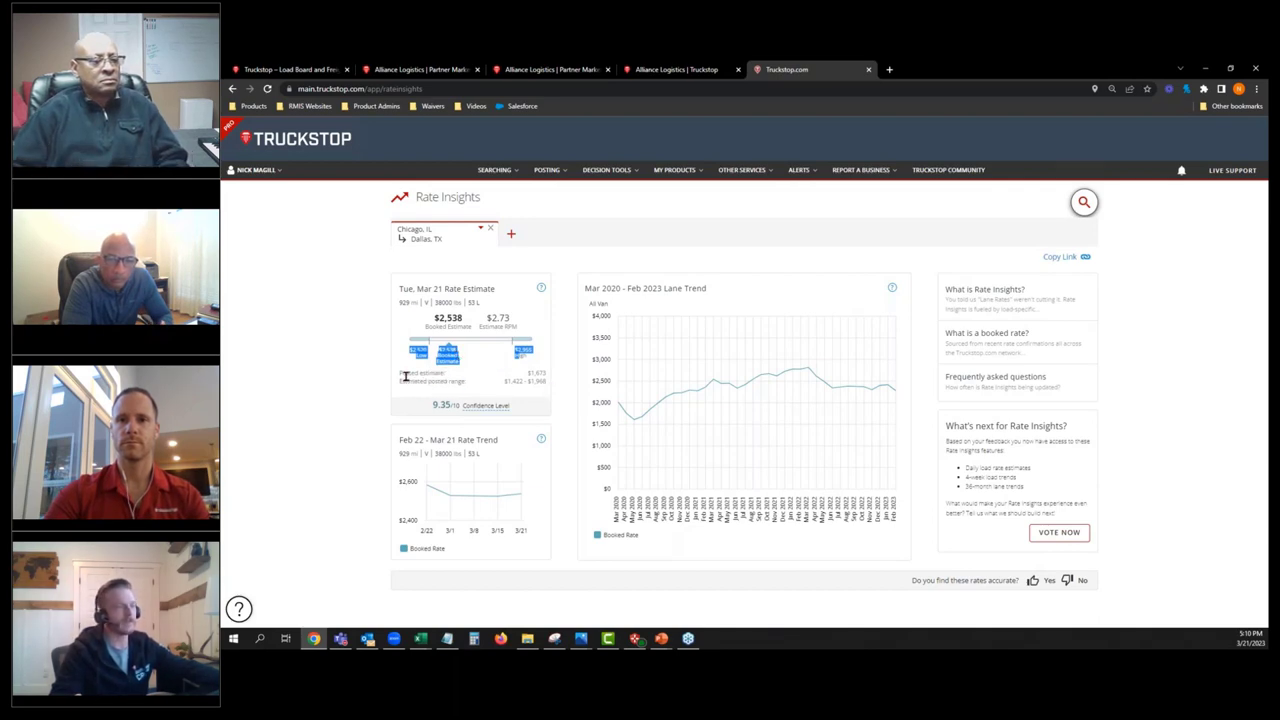
{"action": "left_click", "coordinate": [412, 377]}
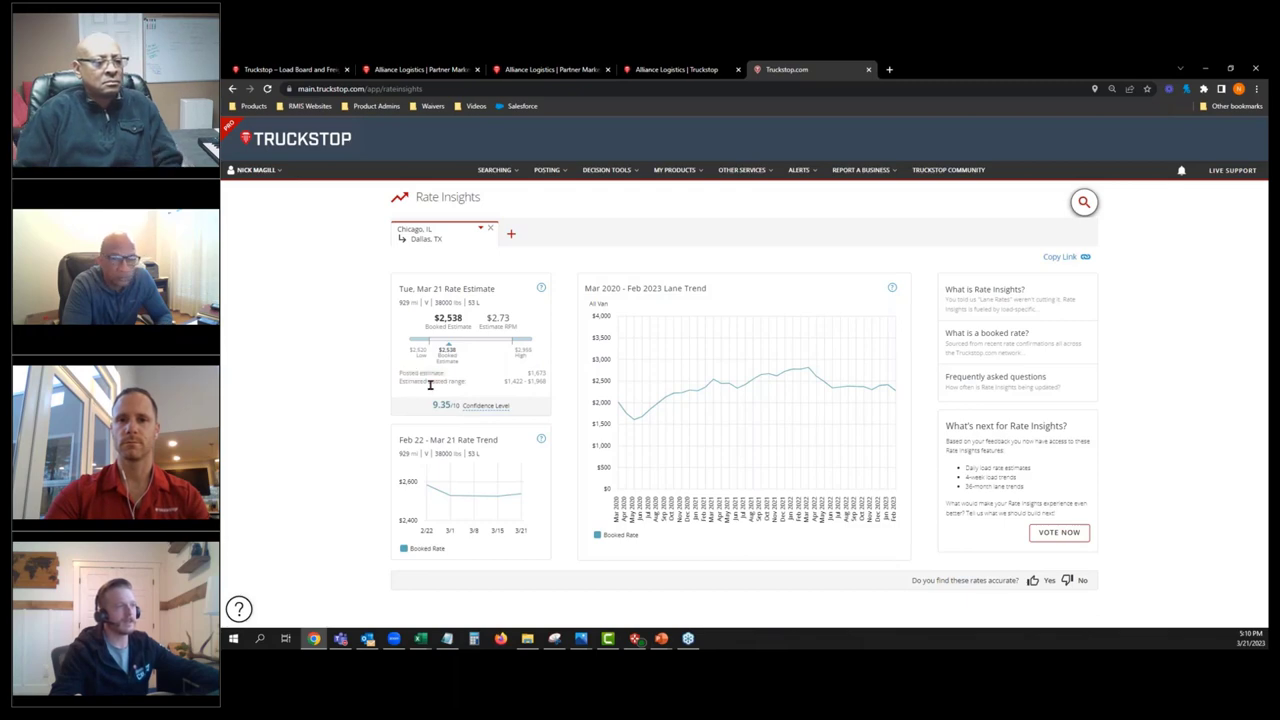
{"action": "left_click_drag", "start_coordinate": [408, 382], "coordinate": [510, 384]}
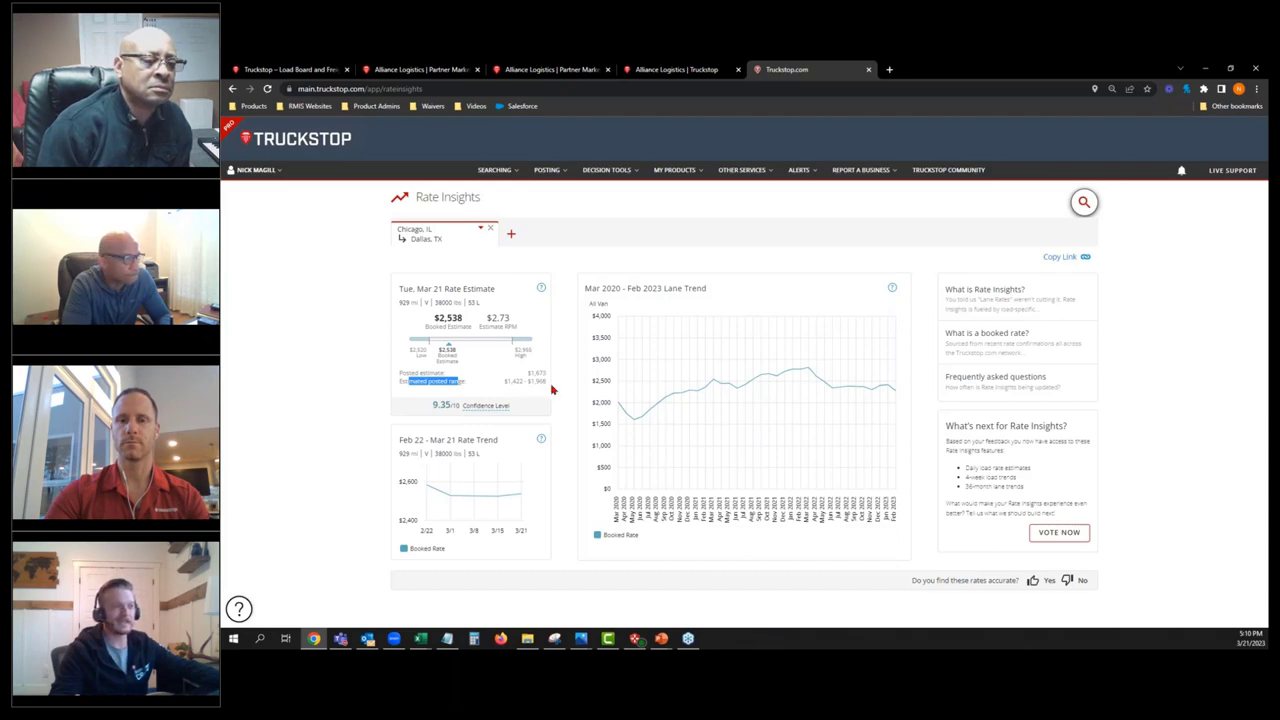
{"action": "left_click_drag", "start_coordinate": [532, 372], "coordinate": [558, 377]}
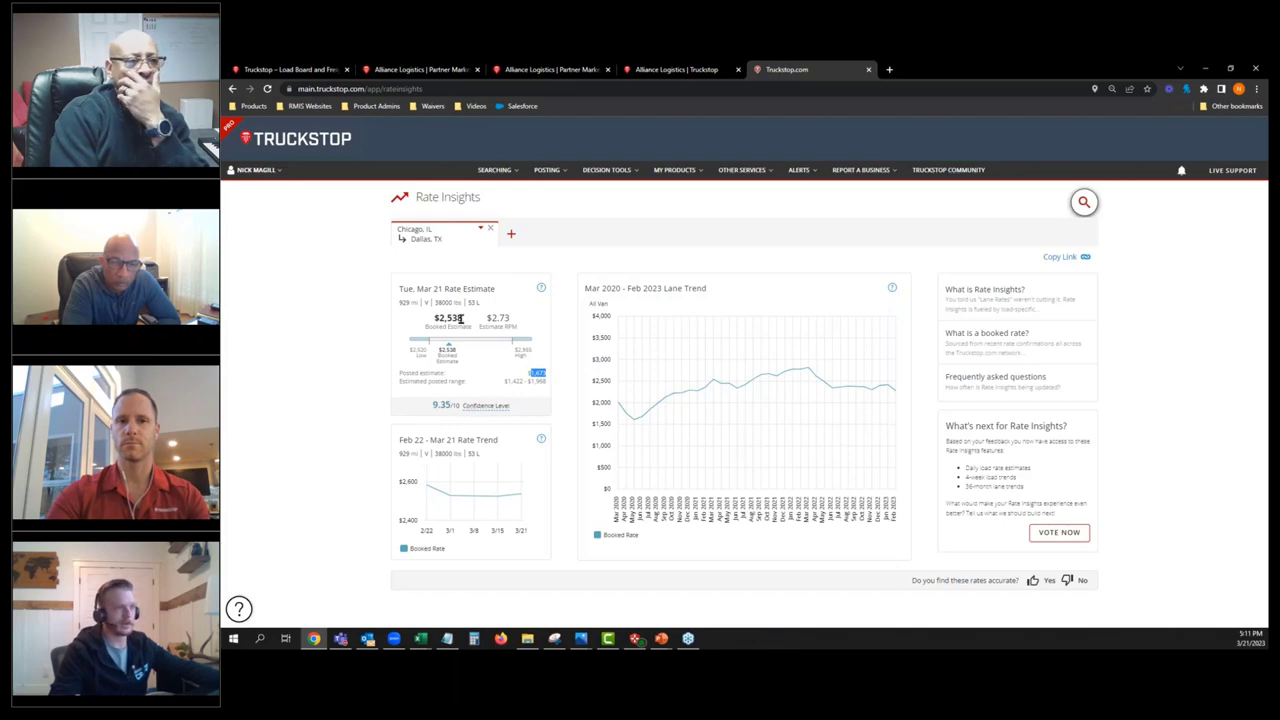
Step: Review the confidence level breakdown for the rate estimate and the lane's long-term rate trend
{"action": "left_click", "coordinate": [486, 407]}
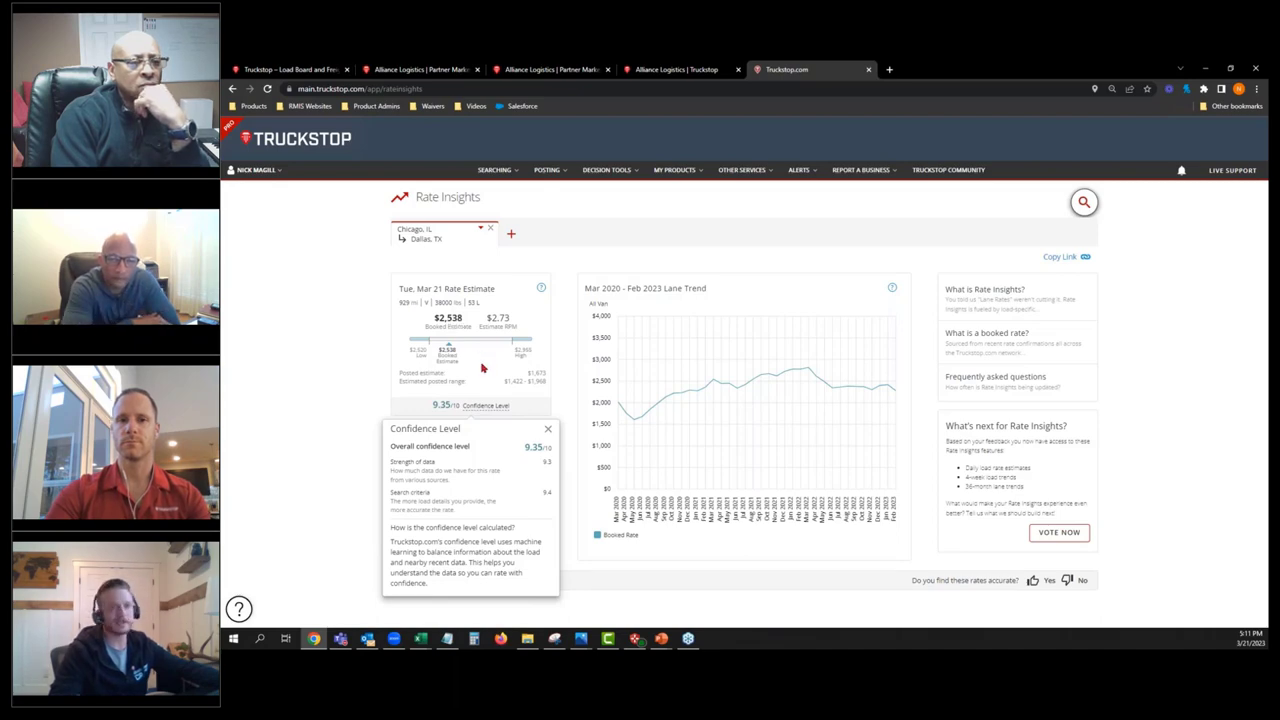
{"action": "left_click", "coordinate": [548, 432]}
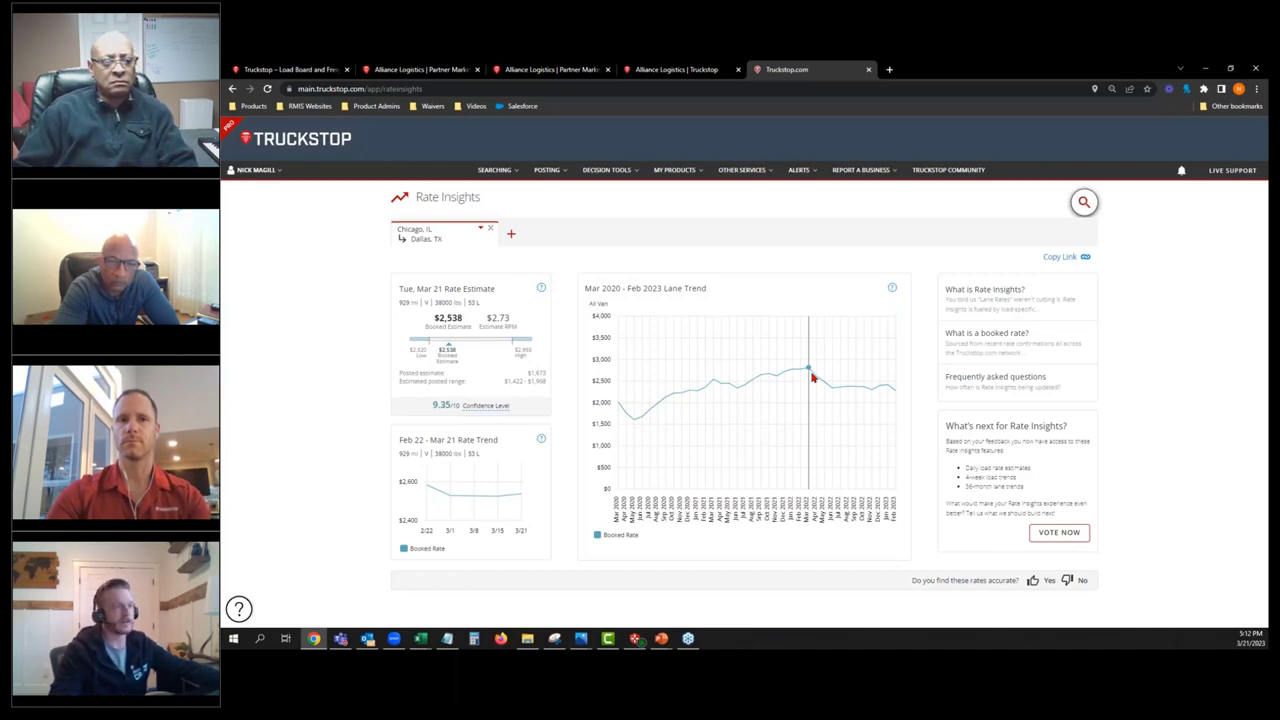
{"action": "mouse_move", "coordinate": [815, 378]}
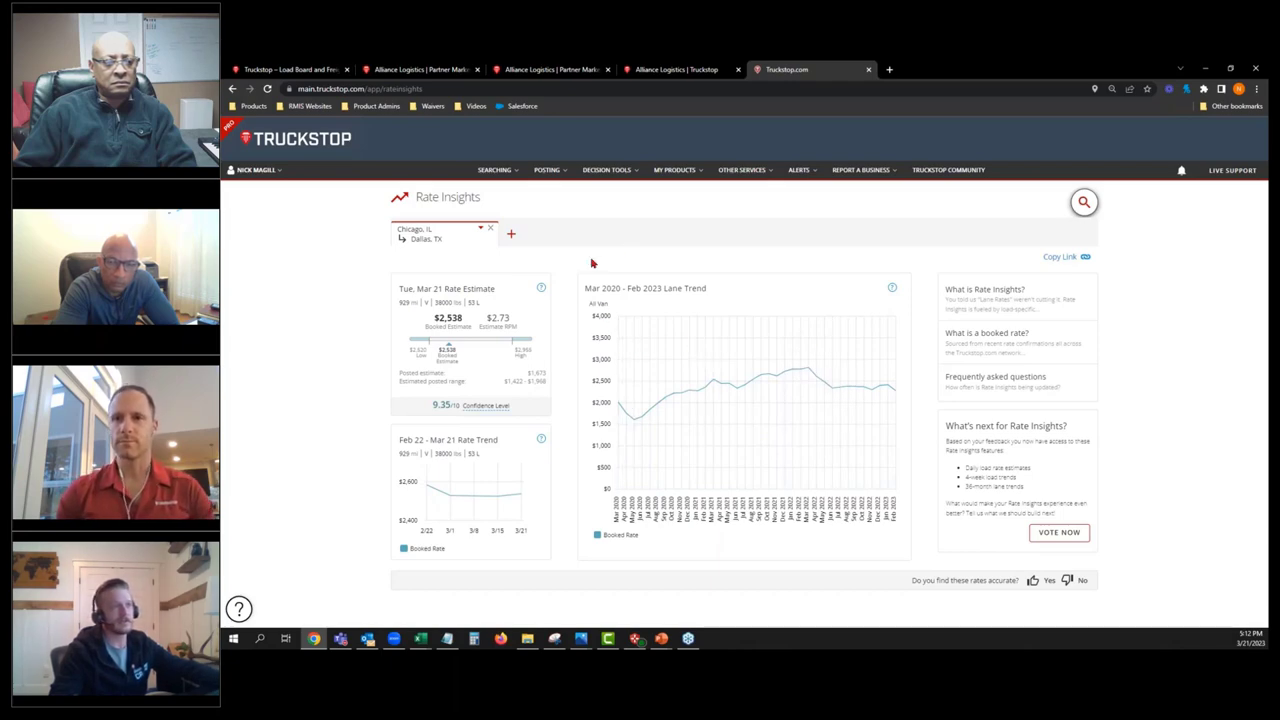
Step: Open the Load Manager and review which carriers viewed the Chicago to Dallas load and when, closing the list when done
{"action": "mouse_move", "coordinate": [551, 178]}
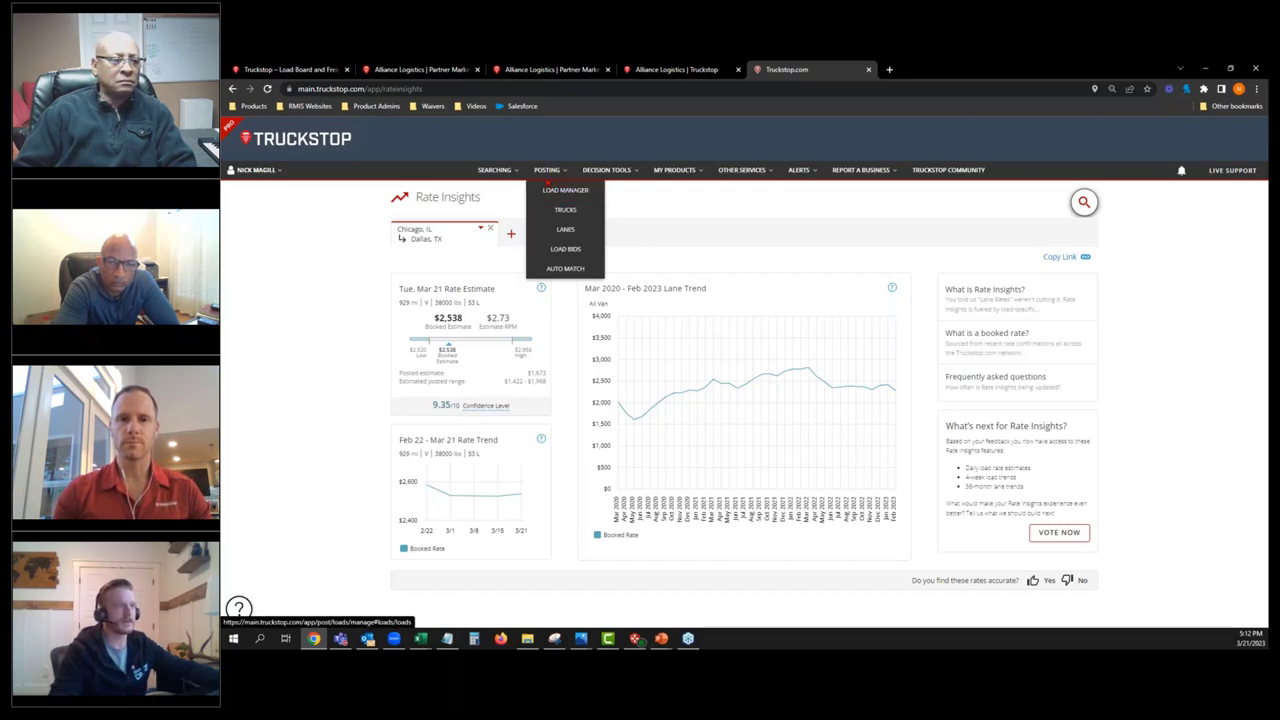
{"action": "left_click", "coordinate": [560, 190]}
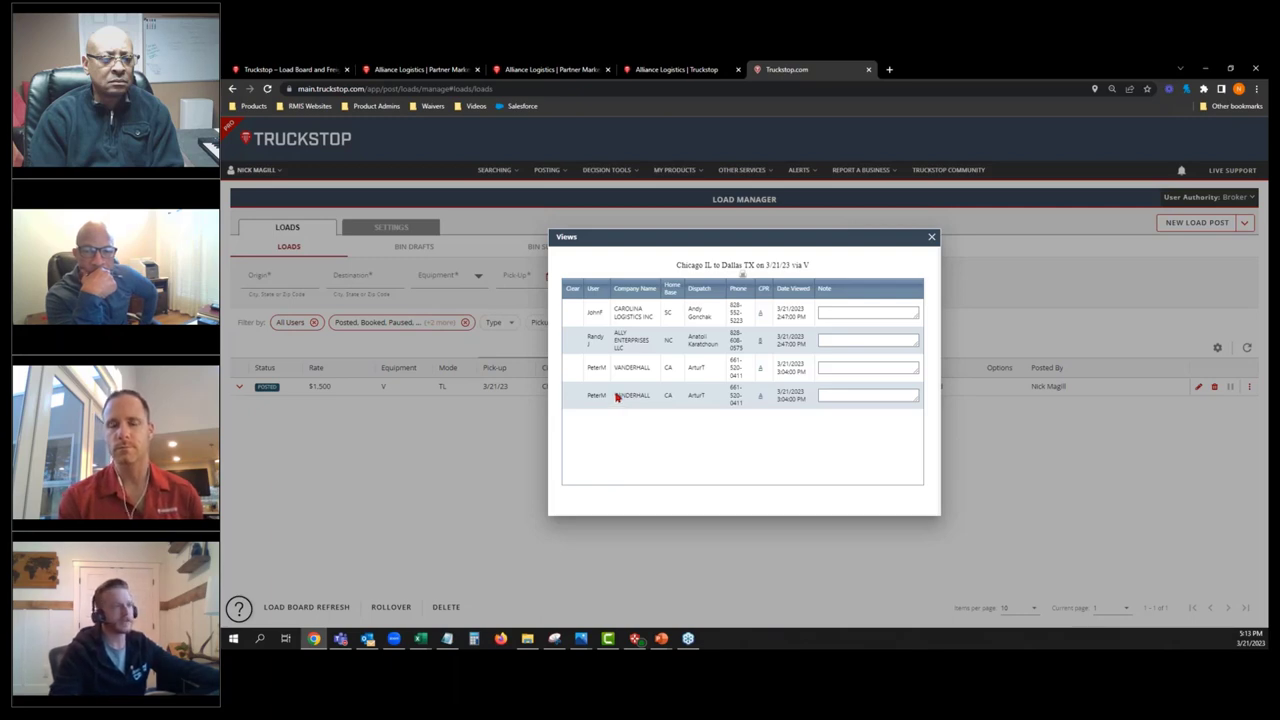
{"action": "left_click_drag", "start_coordinate": [667, 378], "coordinate": [649, 417]}
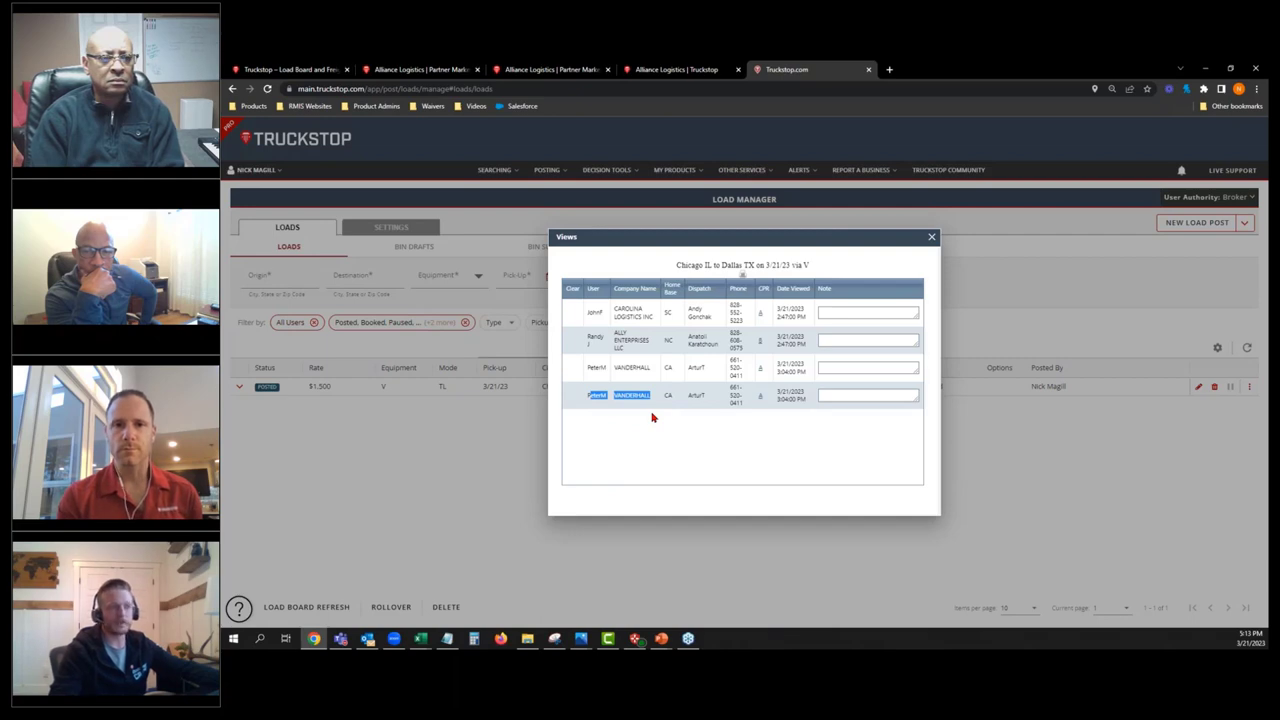
{"action": "left_click_drag", "start_coordinate": [779, 371], "coordinate": [793, 372]}
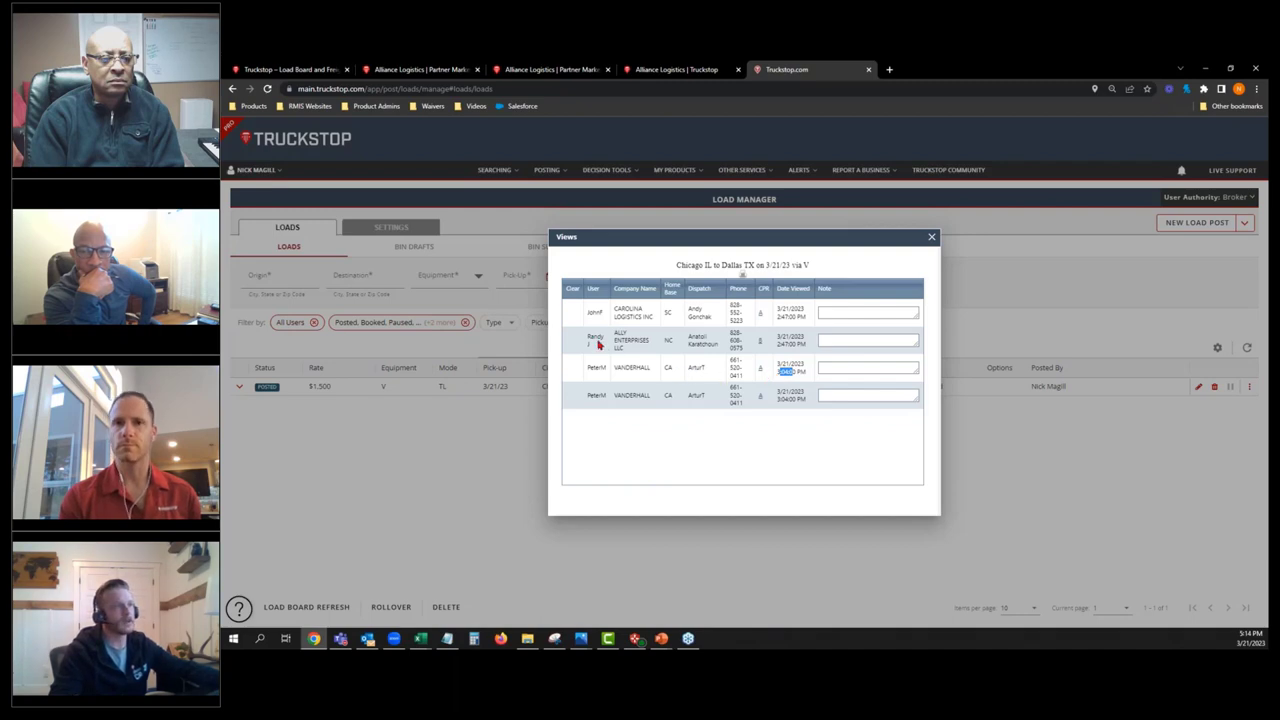
{"action": "left_click_drag", "start_coordinate": [596, 340], "coordinate": [715, 351]}
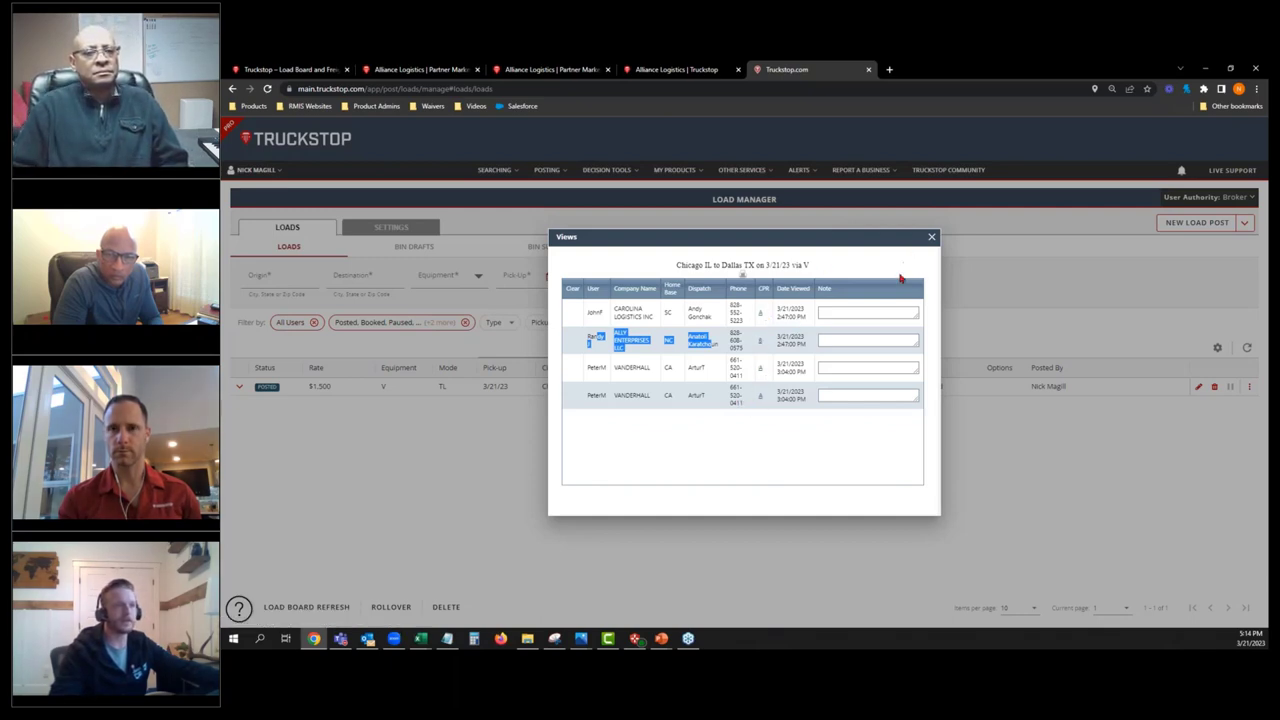
{"action": "left_click", "coordinate": [832, 315]}
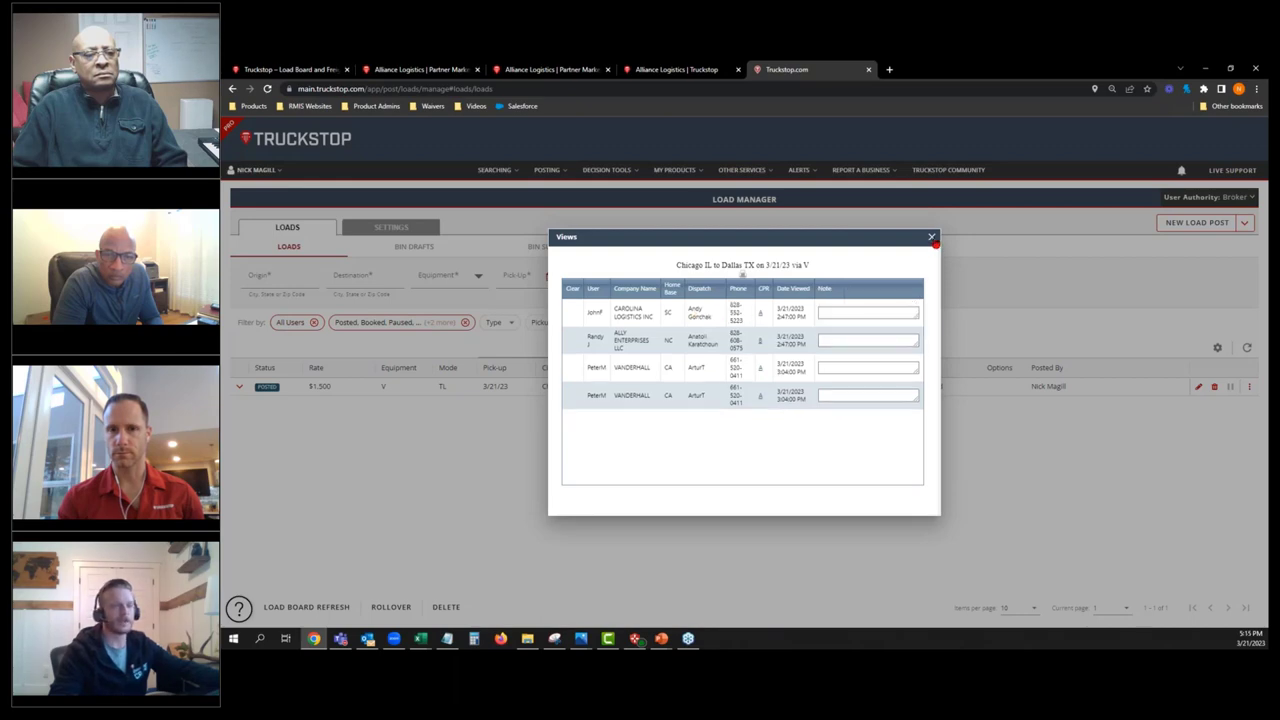
{"action": "left_click", "coordinate": [931, 238]}
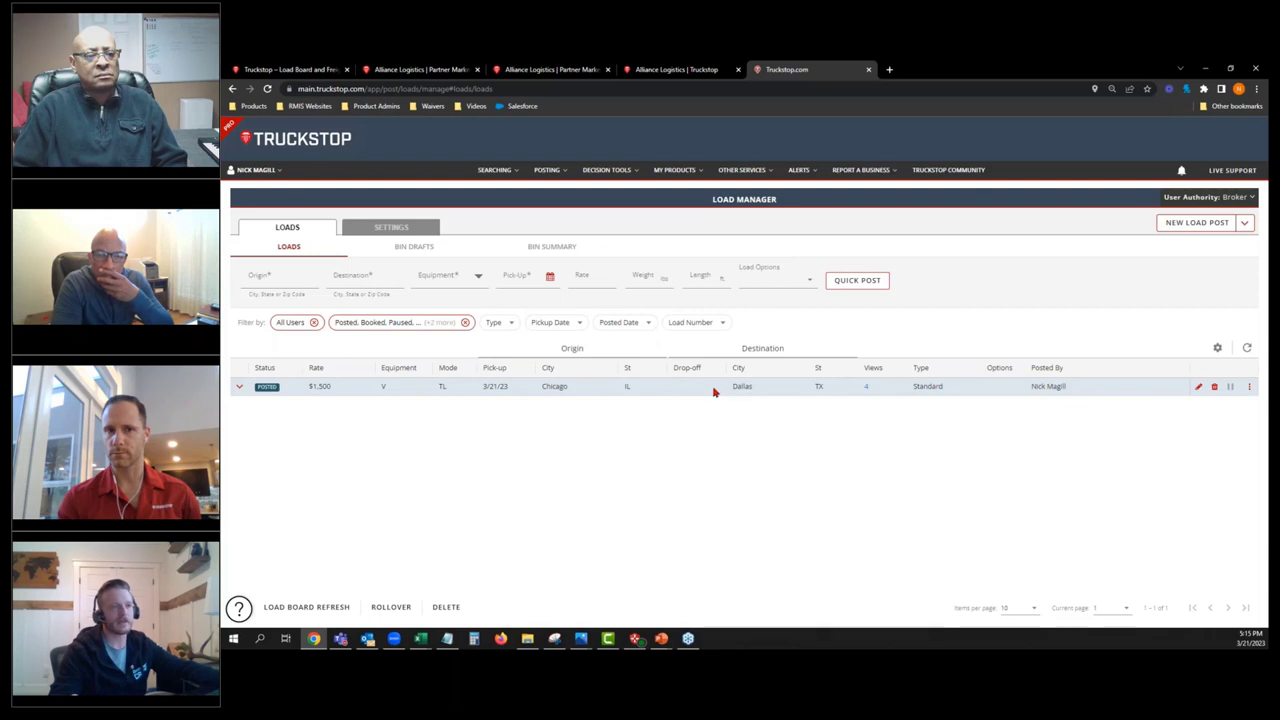
Step: Open Load Insights for the Chicago to Dallas load and examine its detail views, search views and rate comparison
{"action": "left_click", "coordinate": [1249, 388]}
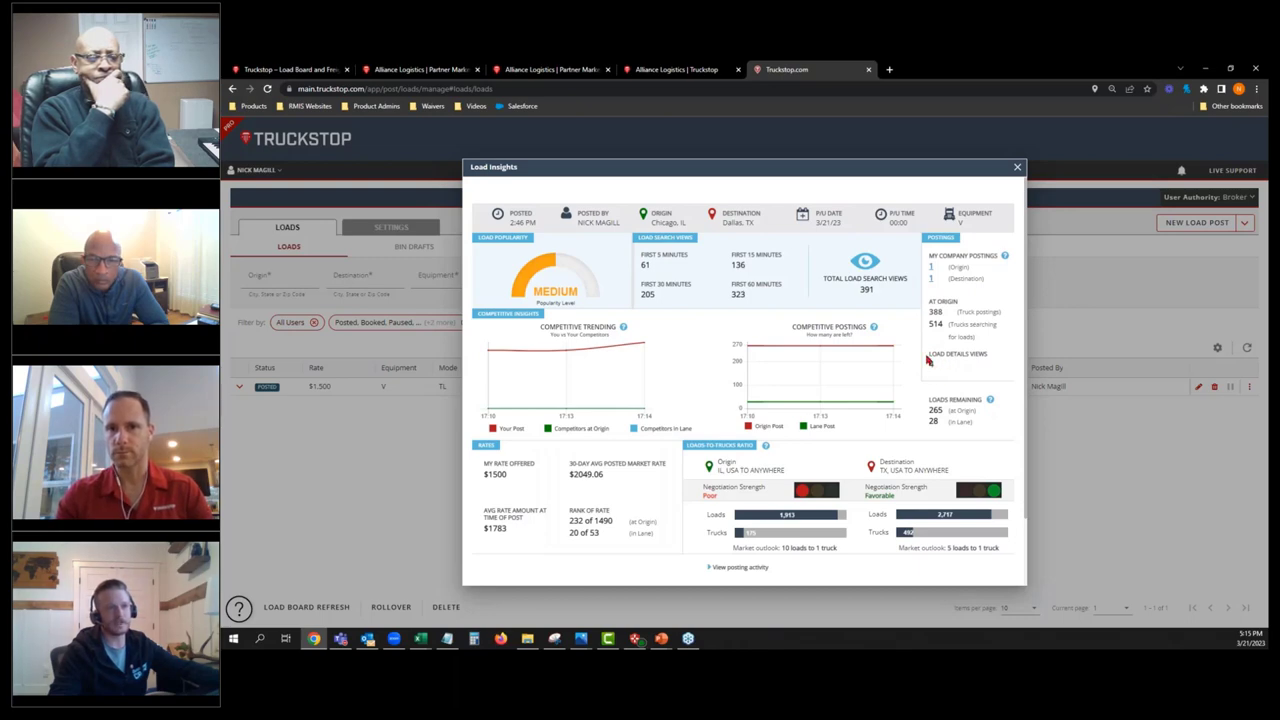
{"action": "left_click_drag", "start_coordinate": [927, 355], "coordinate": [740, 292]}
{"action": "left_click", "coordinate": [738, 295]}
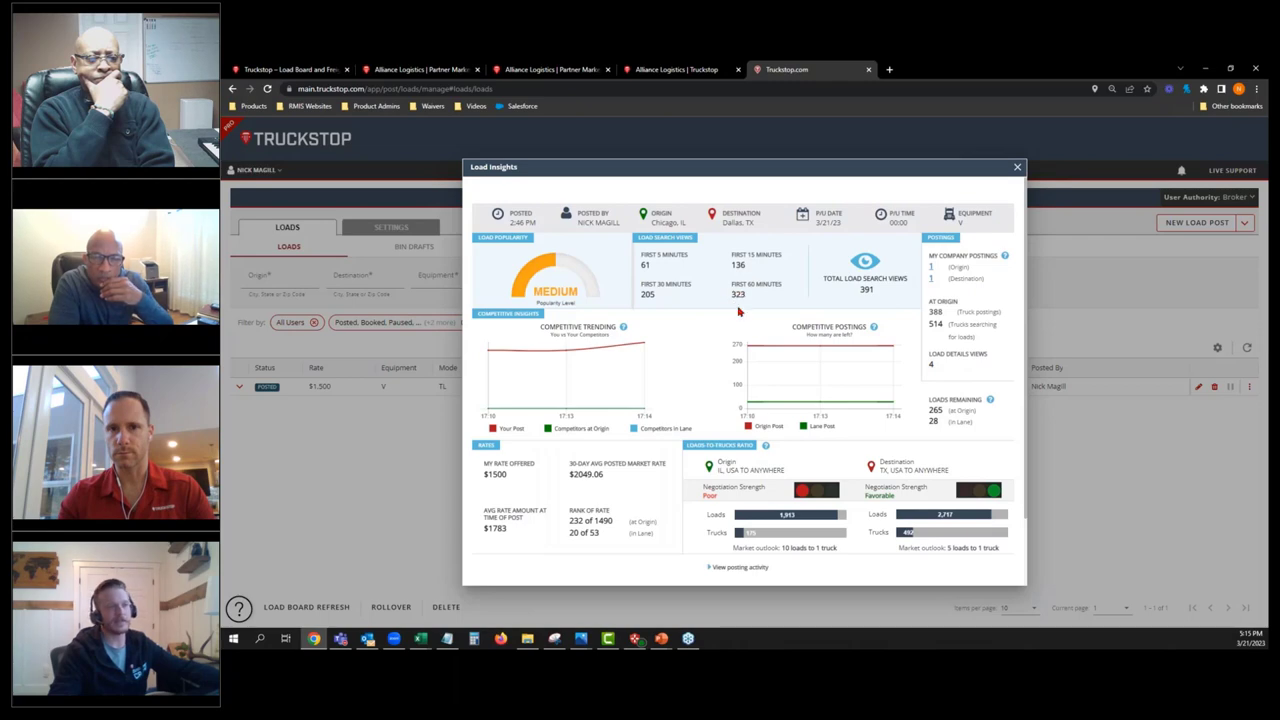
{"action": "double_click", "coordinate": [866, 290]}
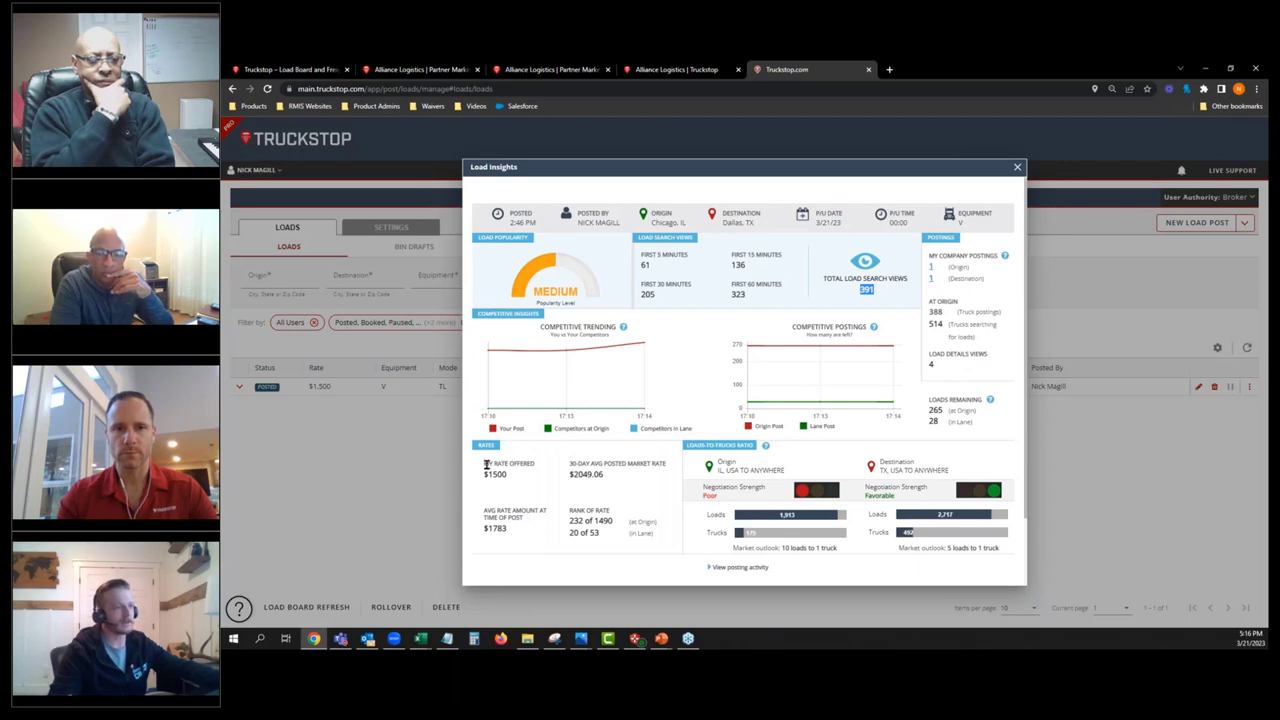
{"action": "left_click_drag", "start_coordinate": [487, 463], "coordinate": [664, 466]}
{"action": "left_click", "coordinate": [628, 481]}
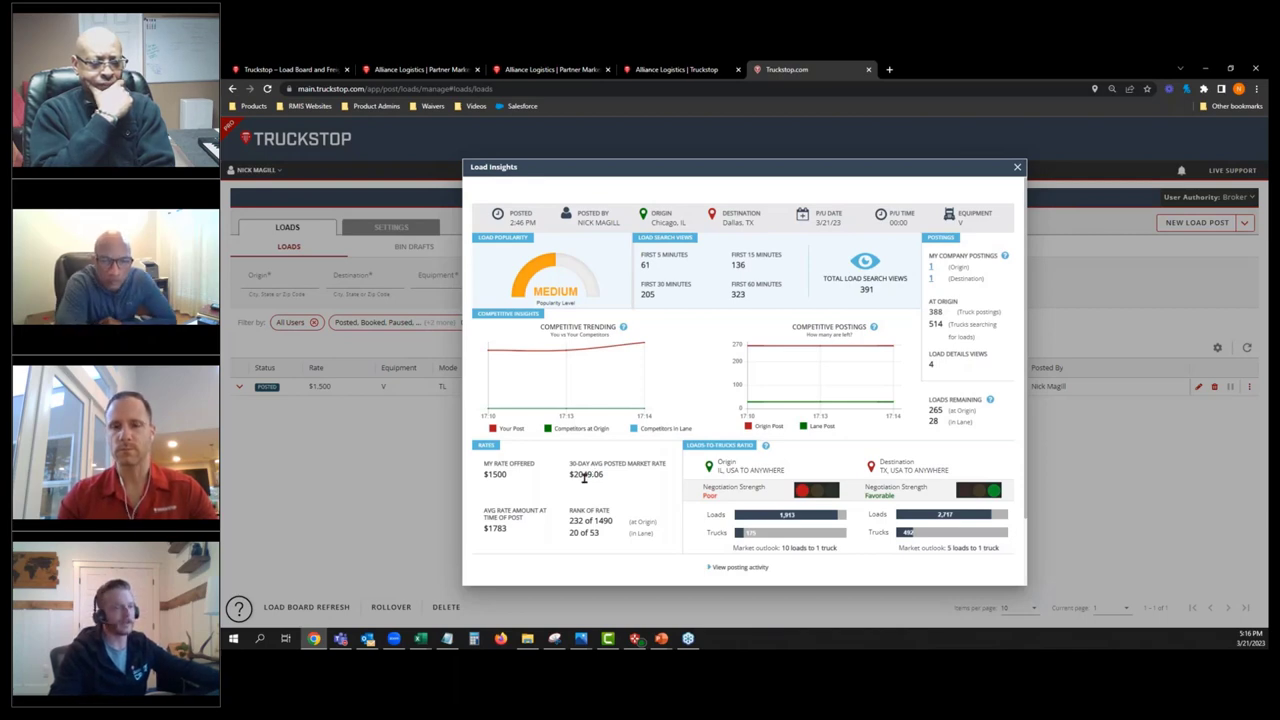
Step: Examine the load's average rate, rate rank and origin loads-to-trucks market outlook in Load Insights, closing the window when done
{"action": "mouse_move", "coordinate": [485, 510]}
{"action": "left_mouse_down"}
{"action": "mouse_move", "coordinate": [536, 512]}
{"action": "mouse_move", "coordinate": [491, 528]}
{"action": "left_mouse_up"}
{"action": "left_click", "coordinate": [491, 528]}
{"action": "triple_click", "coordinate": [490, 526]}
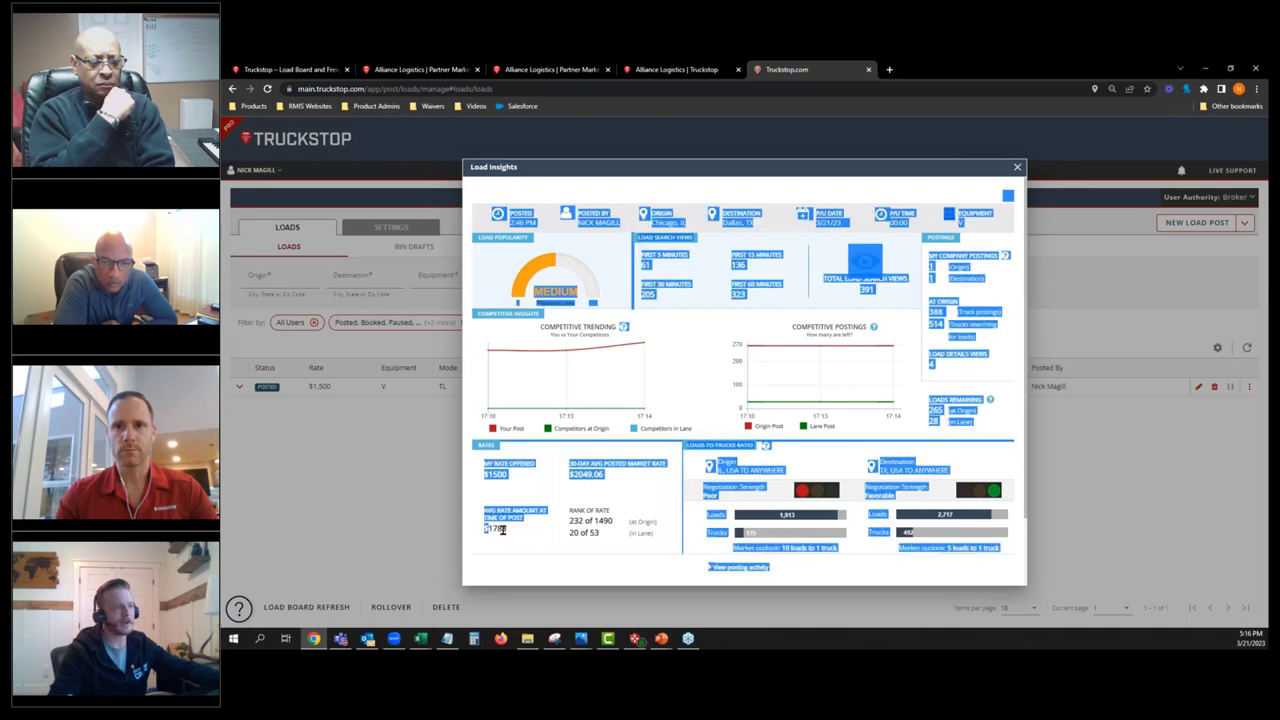
{"action": "left_click", "coordinate": [494, 532]}
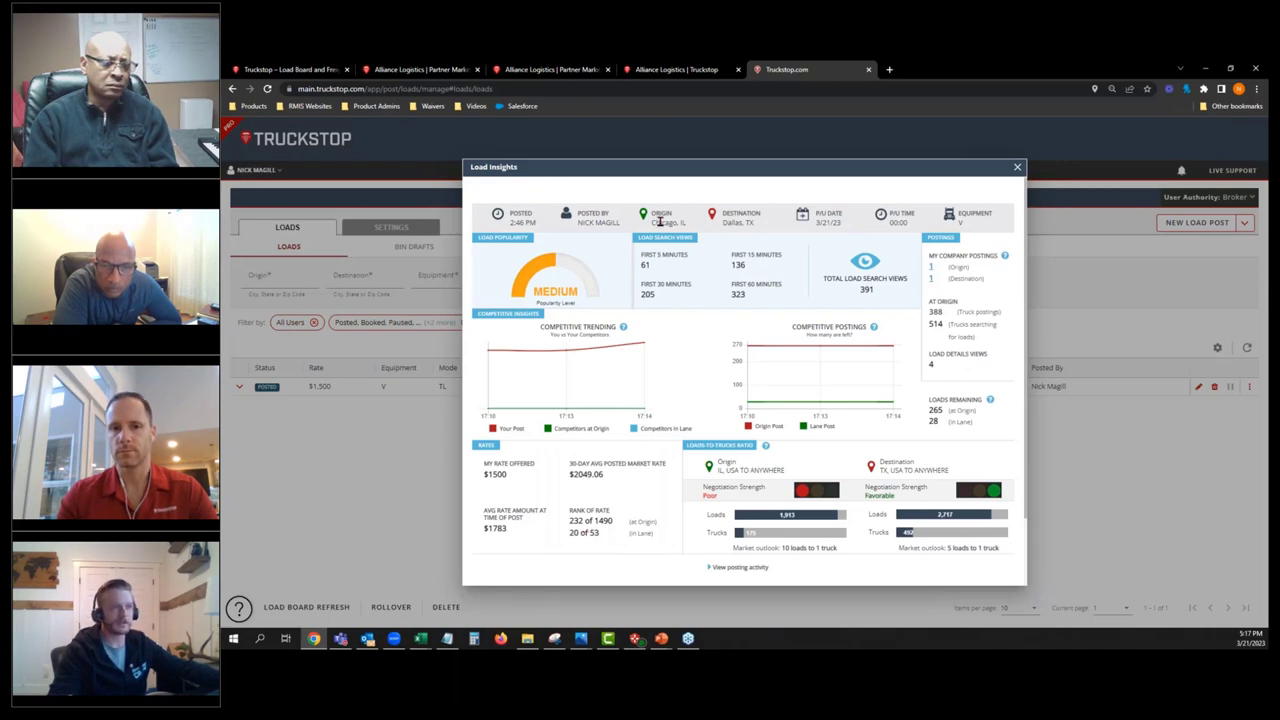
{"action": "triple_click", "coordinate": [568, 537]}
{"action": "left_click", "coordinate": [574, 537]}
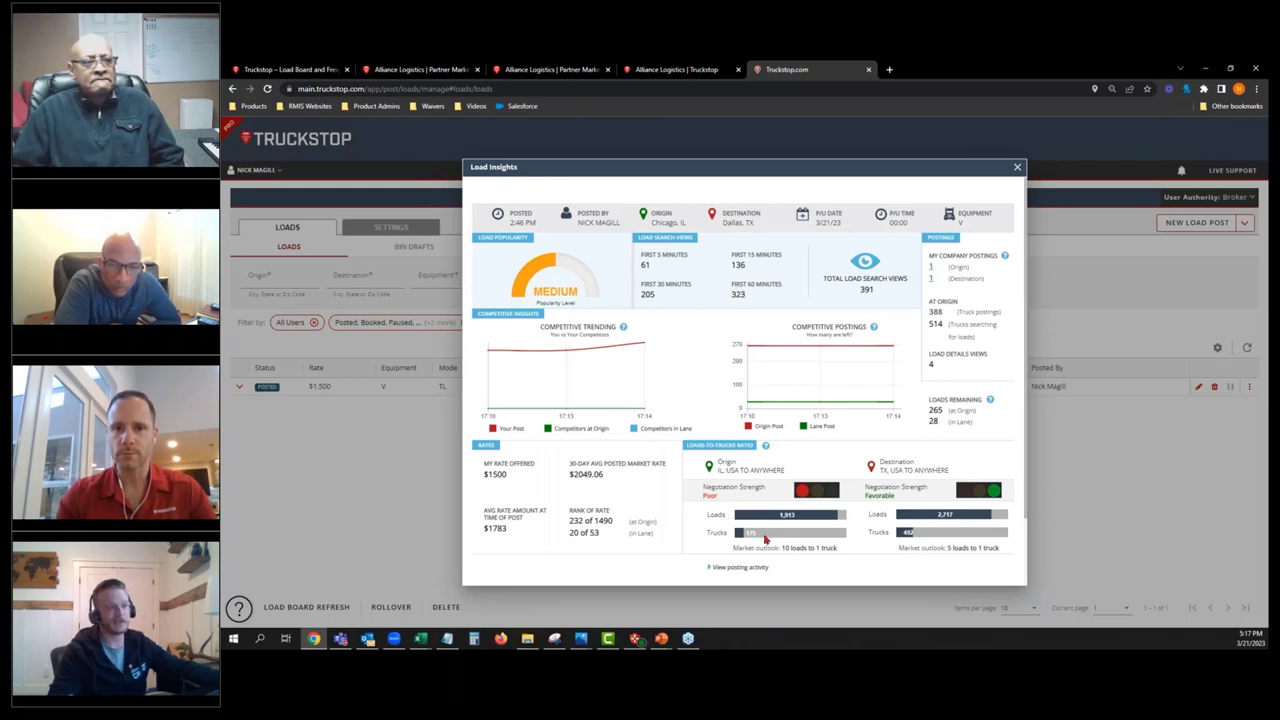
{"action": "left_click_drag", "start_coordinate": [838, 548], "coordinate": [808, 548]}
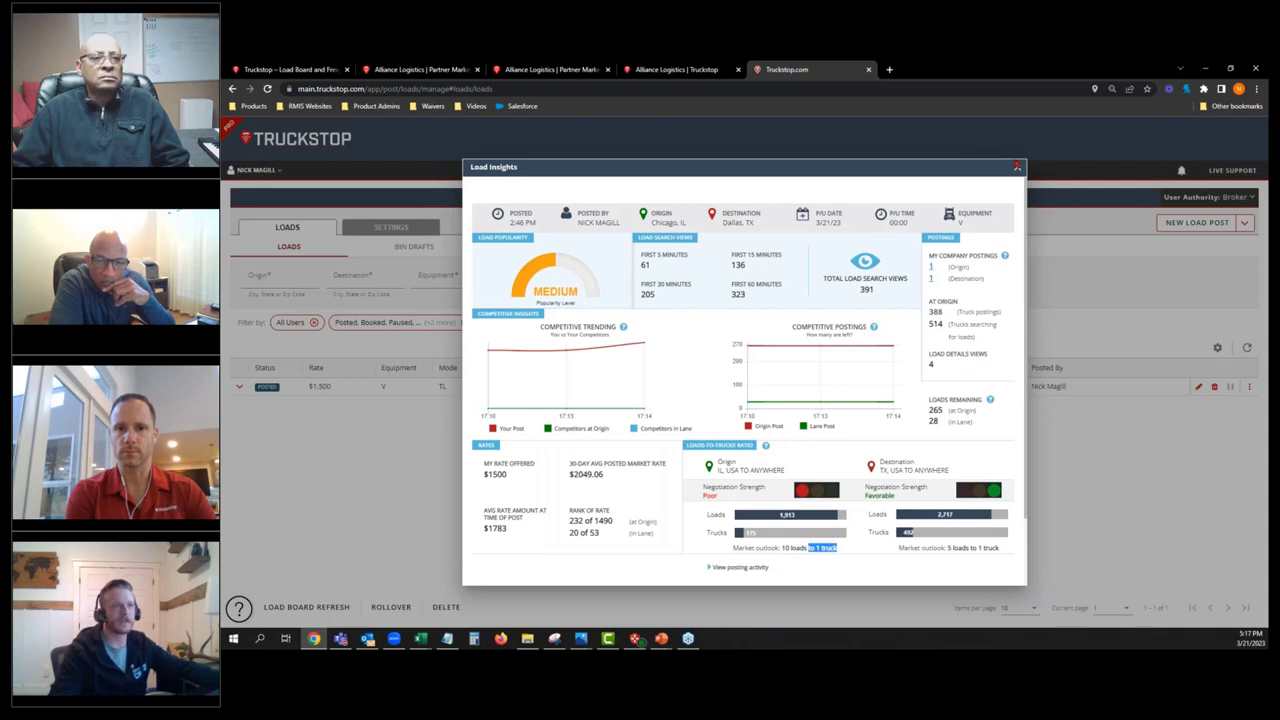
{"action": "left_click", "coordinate": [1017, 166]}
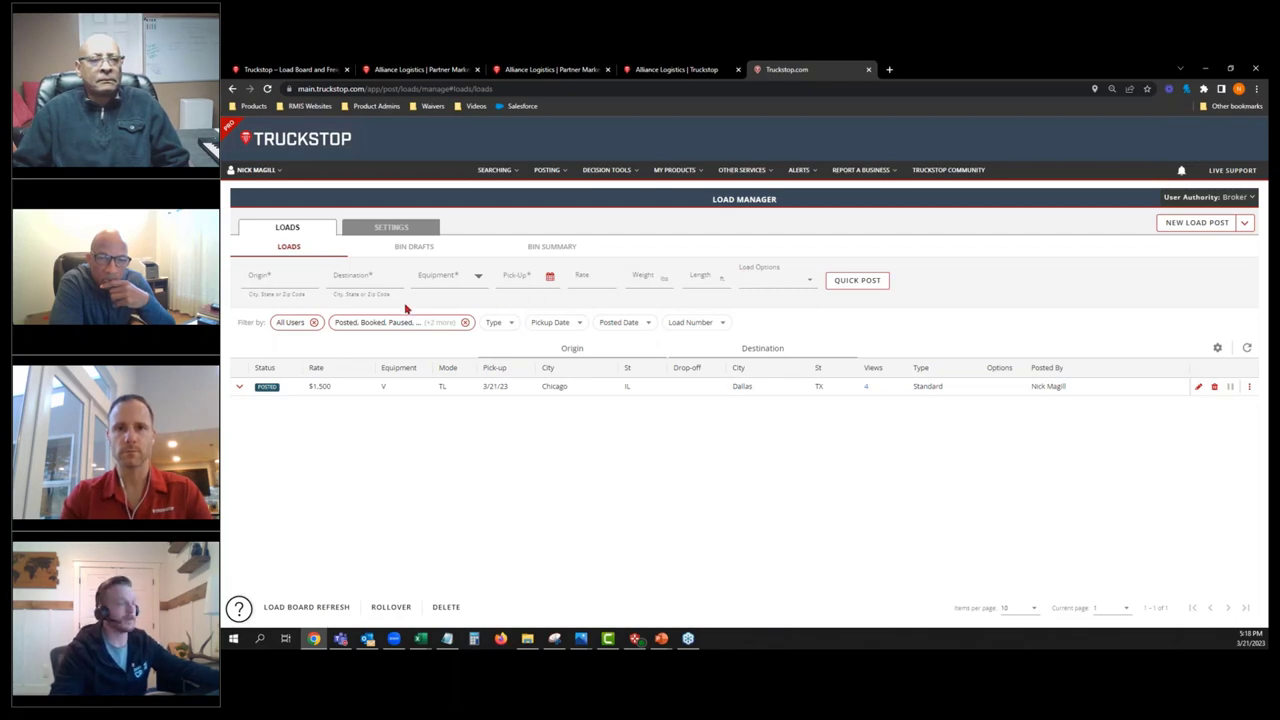
Step: Set the quick post origin to Nampa, ID, USA using ZIP code 83686, and review its remaining fields and the new load post types
{"action": "left_click", "coordinate": [289, 281]}
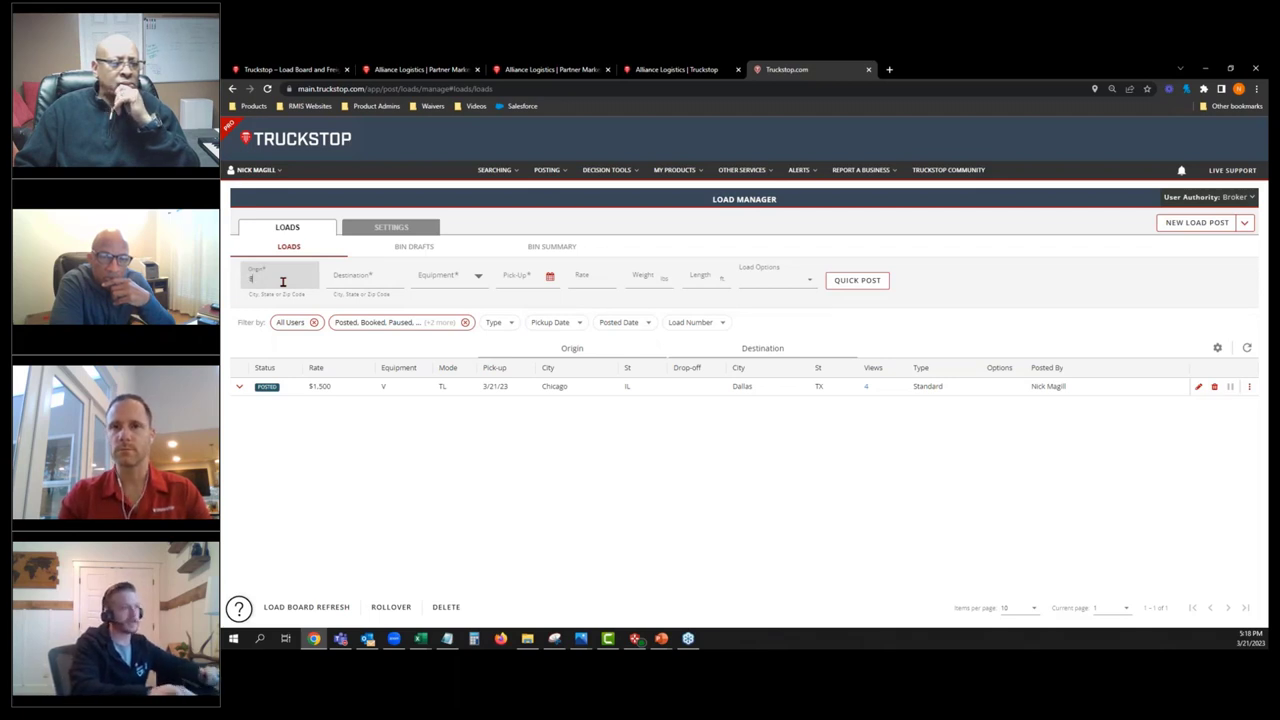
{"action": "type", "text": "83686"}
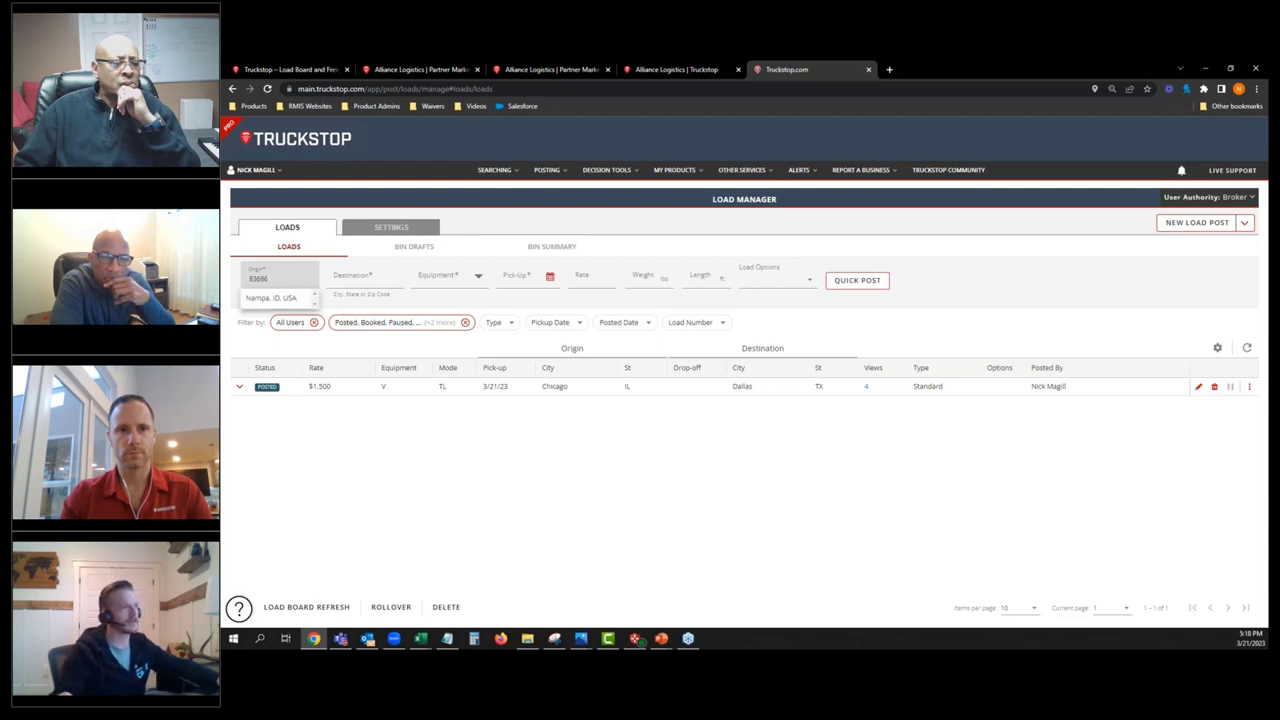
{"action": "left_click", "coordinate": [274, 298]}
{"action": "left_click", "coordinate": [380, 276]}
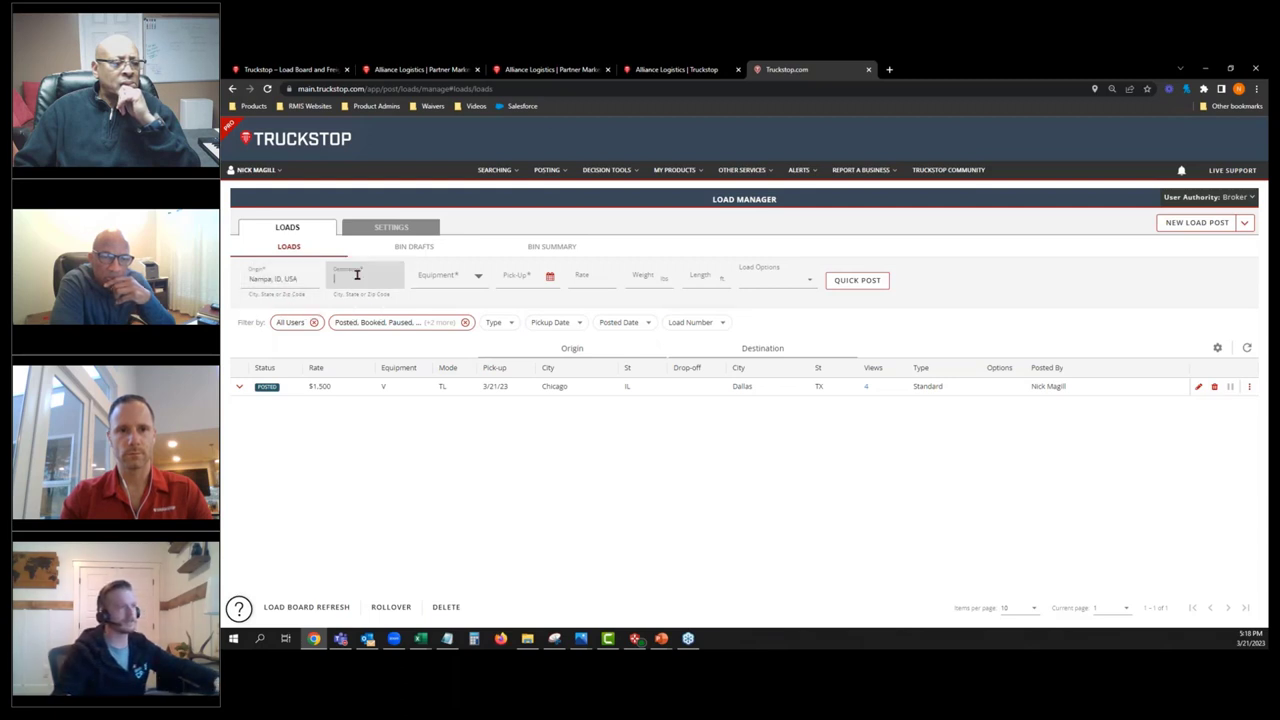
{"action": "left_click", "coordinate": [448, 276]}
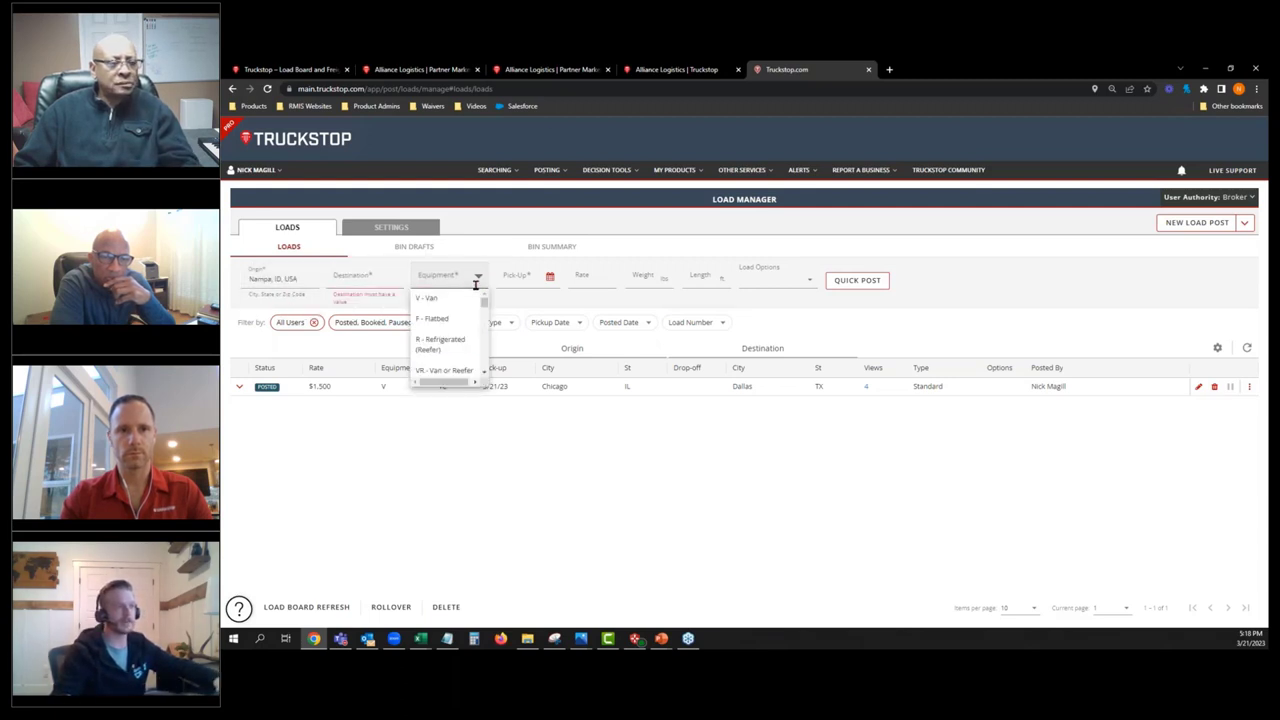
{"action": "left_click", "coordinate": [549, 274]}
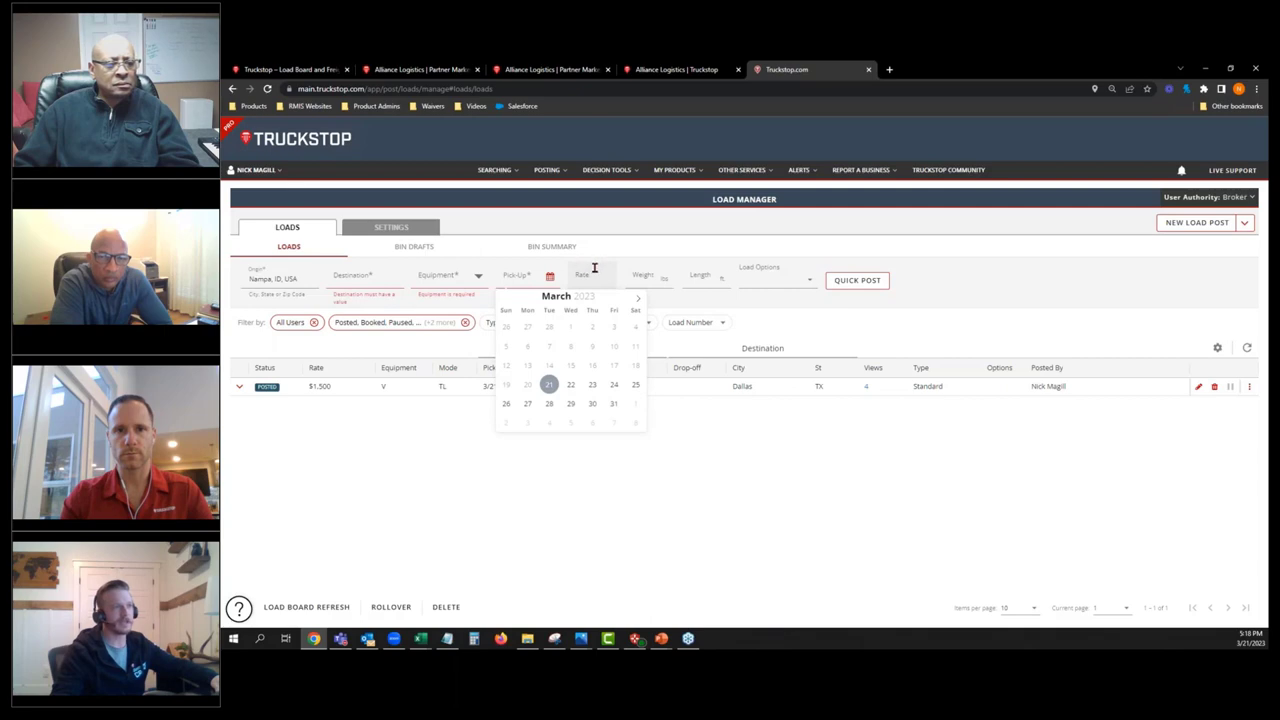
{"action": "left_click", "coordinate": [598, 272]}
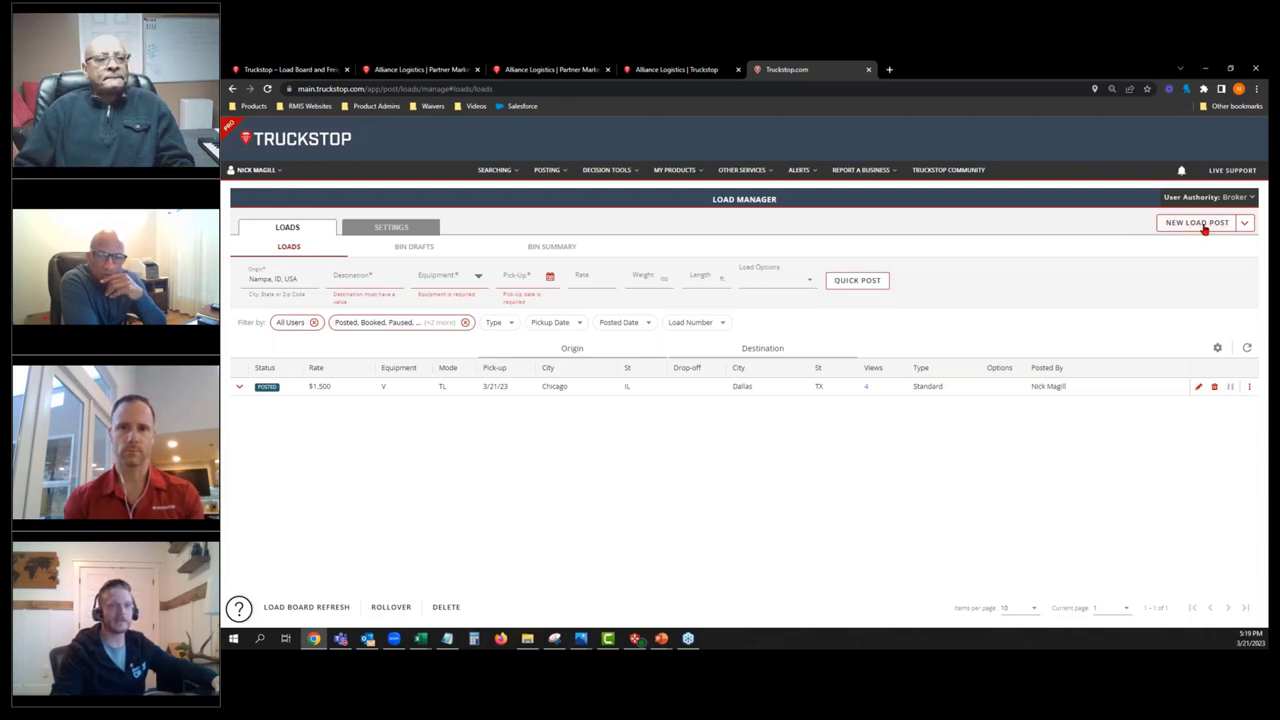
{"action": "left_click", "coordinate": [1245, 224]}
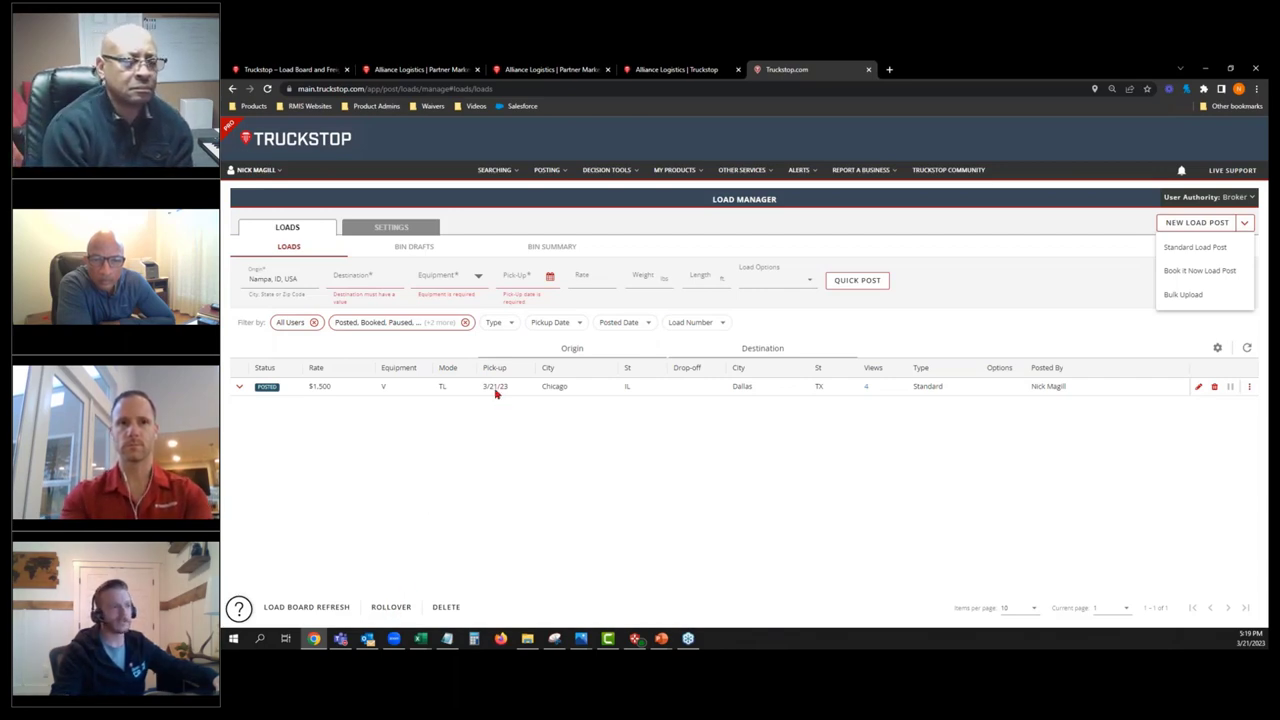
{"action": "left_click", "coordinate": [396, 600]}
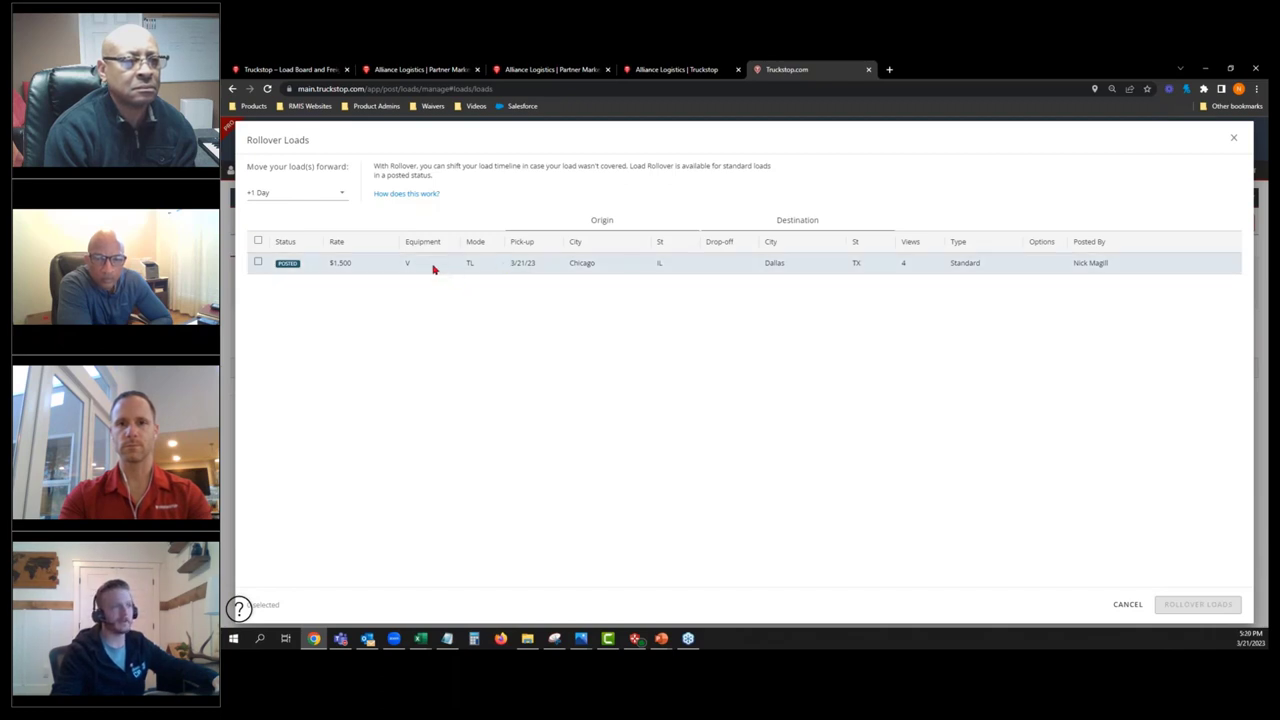
{"action": "left_click", "coordinate": [330, 193]}
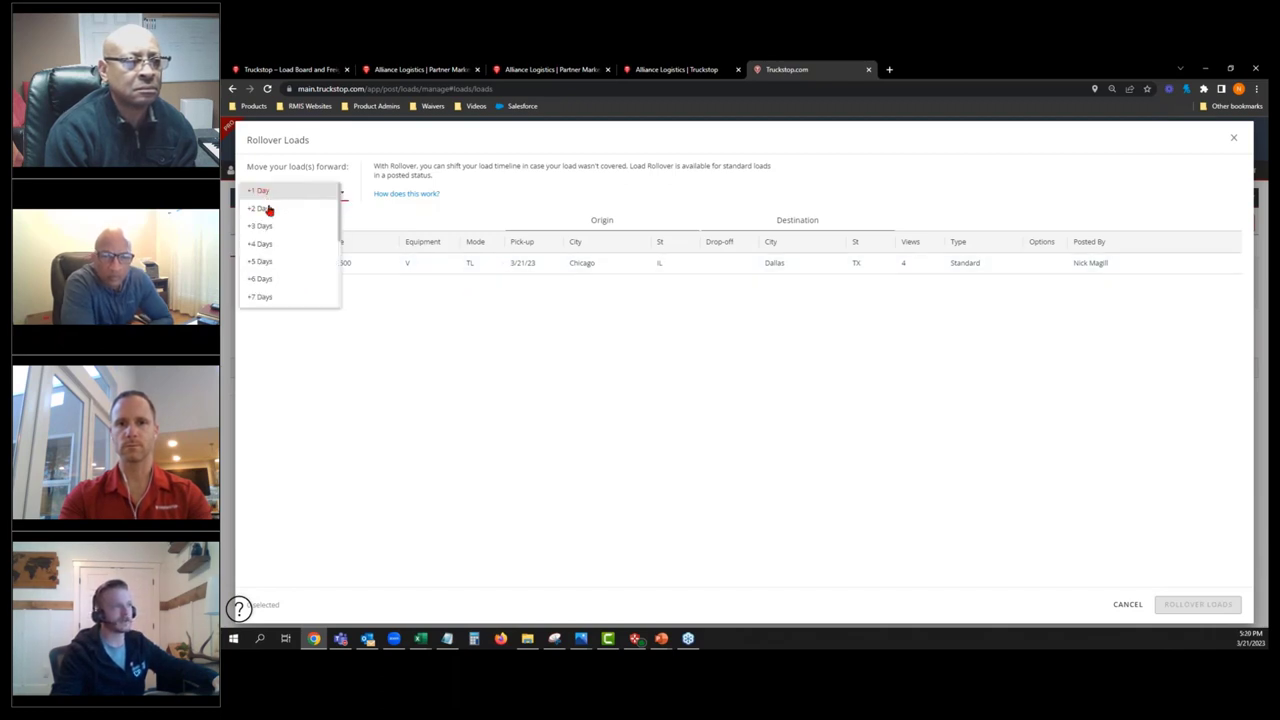
{"action": "key", "text": "Return"}
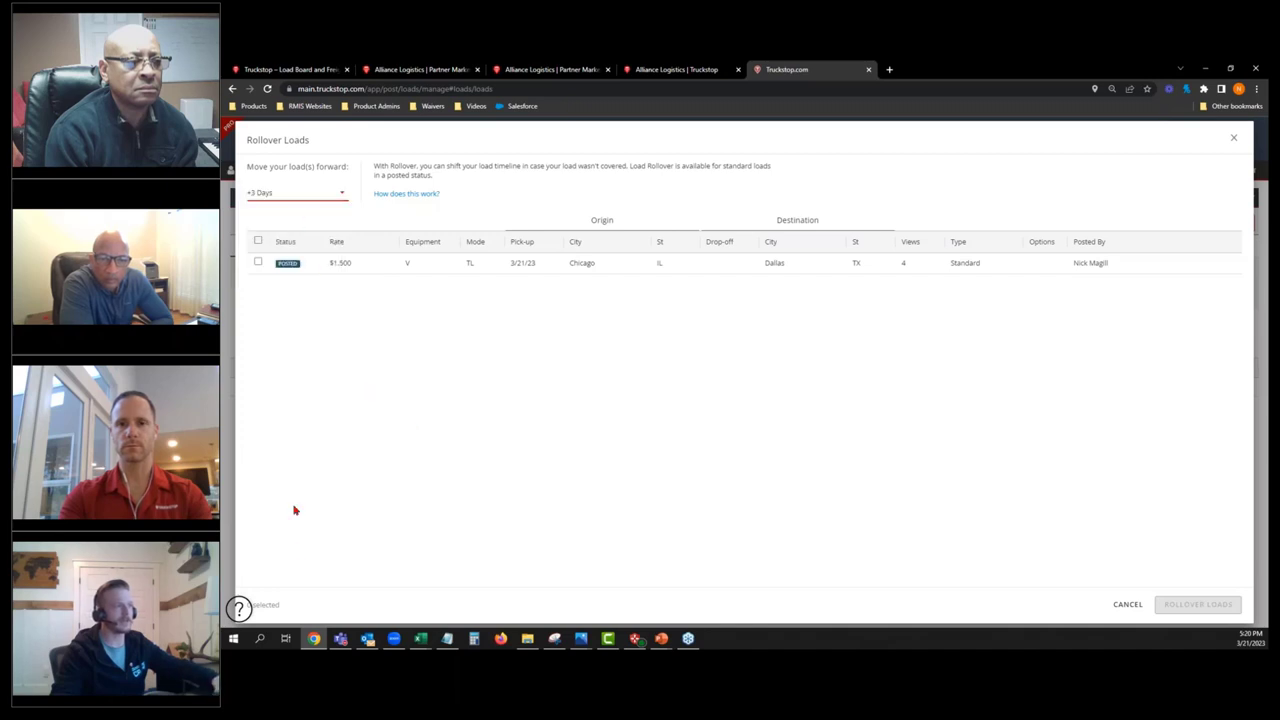
{"action": "left_click", "coordinate": [258, 262]}
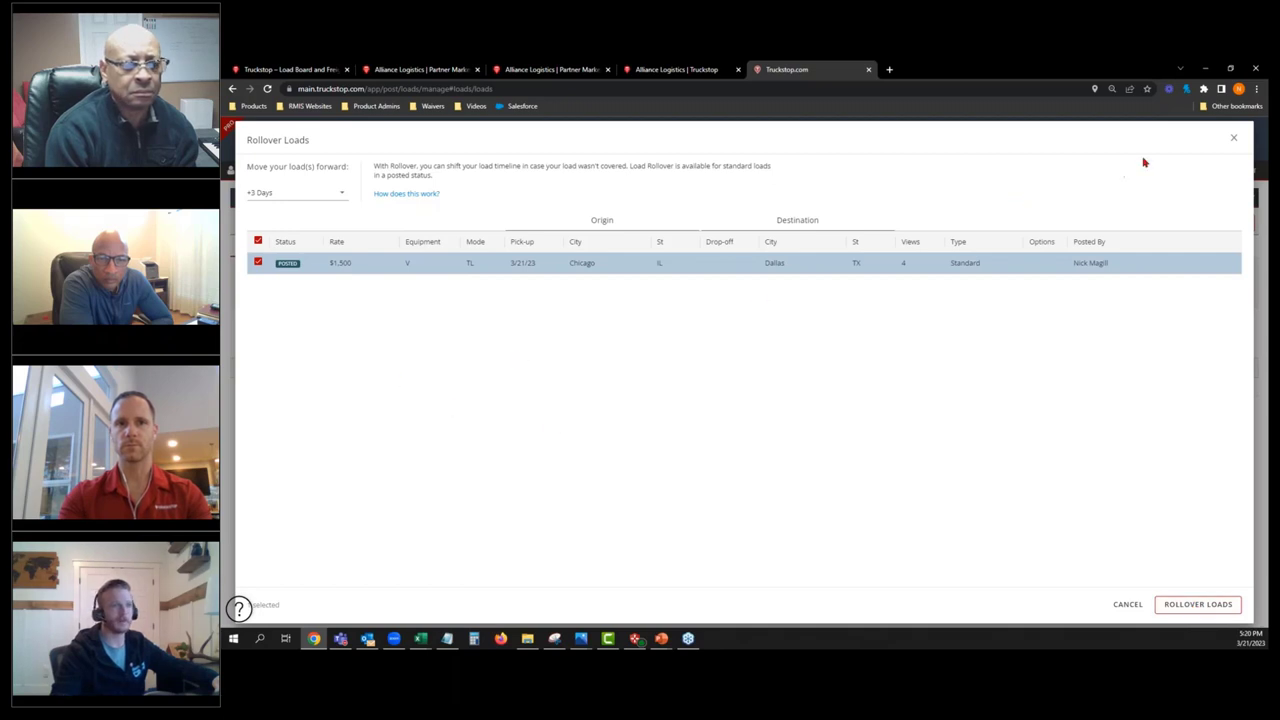
{"action": "left_click", "coordinate": [1234, 141]}
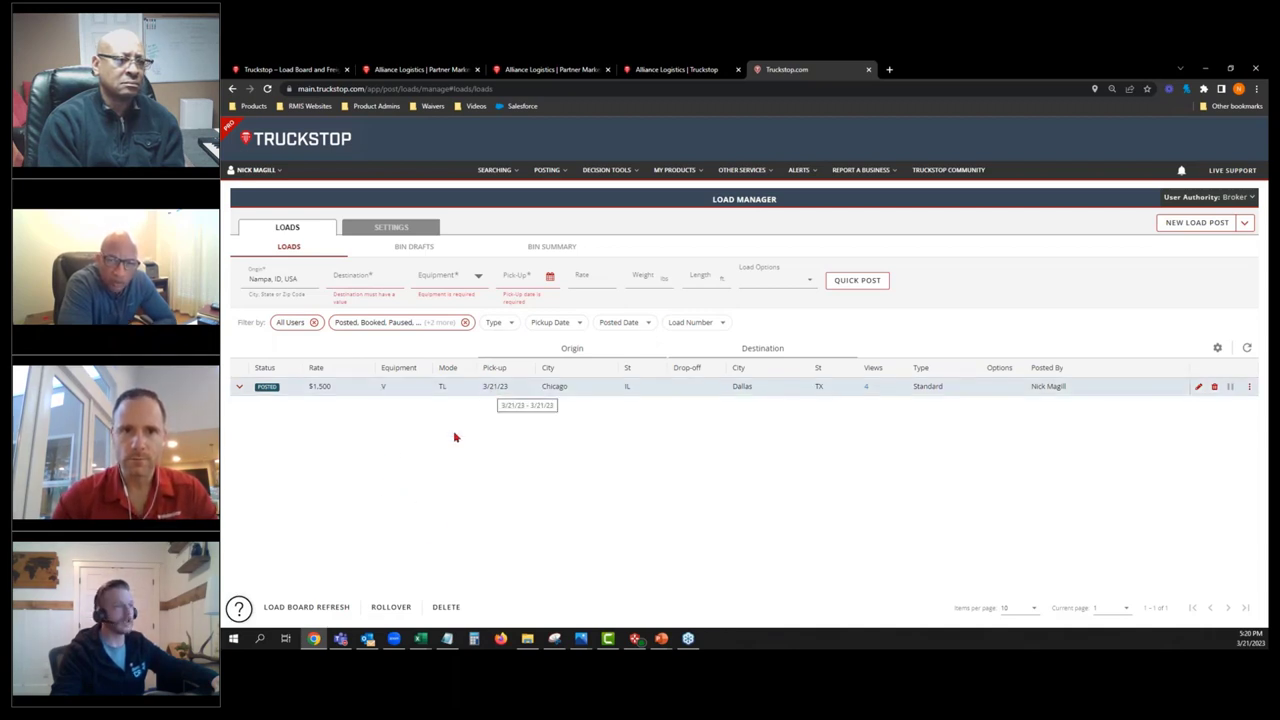
Step: Roll the posted Chicago to Dallas load forward by 3 days
{"action": "left_click", "coordinate": [386, 609]}
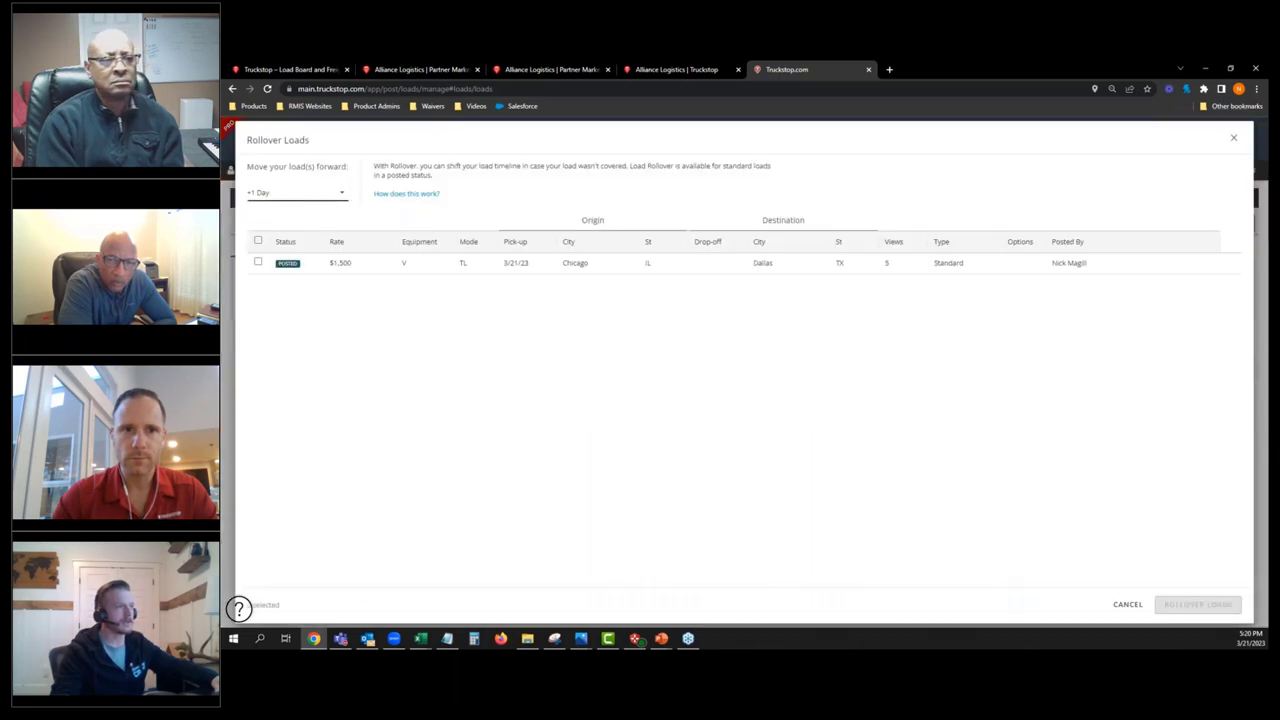
{"action": "left_click", "coordinate": [268, 193]}
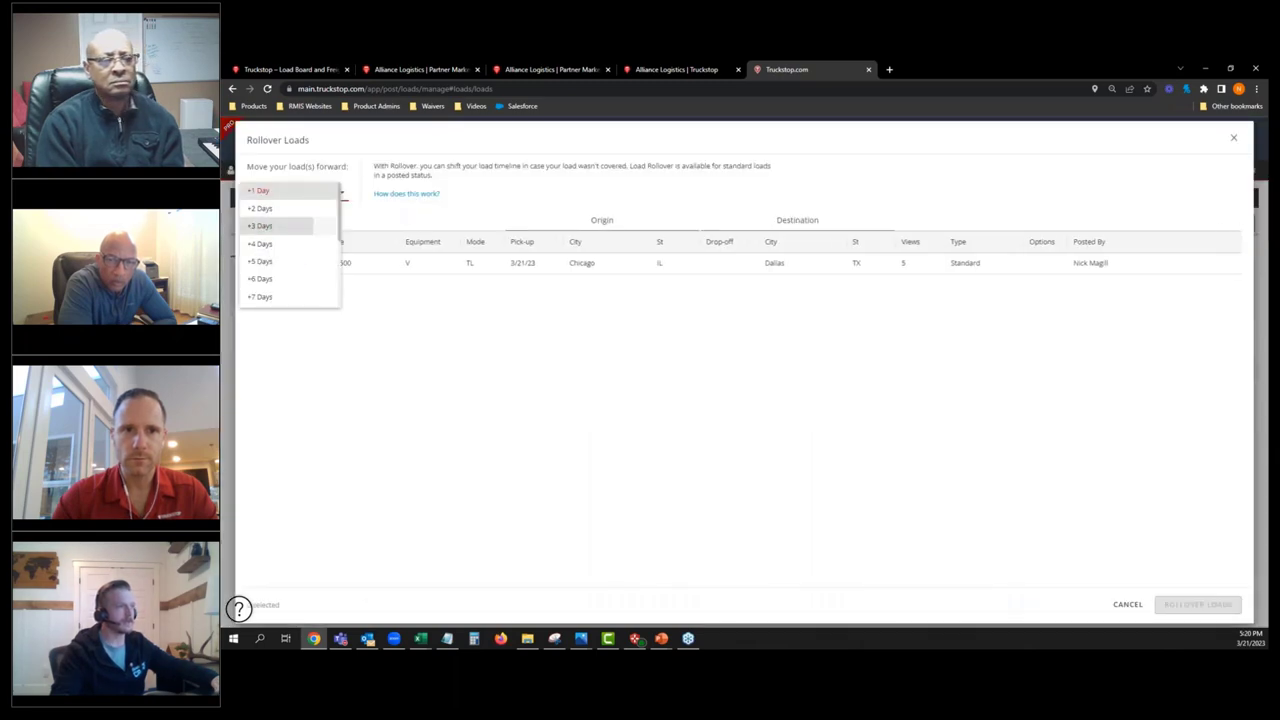
{"action": "left_click", "coordinate": [259, 226]}
{"action": "left_click", "coordinate": [258, 262]}
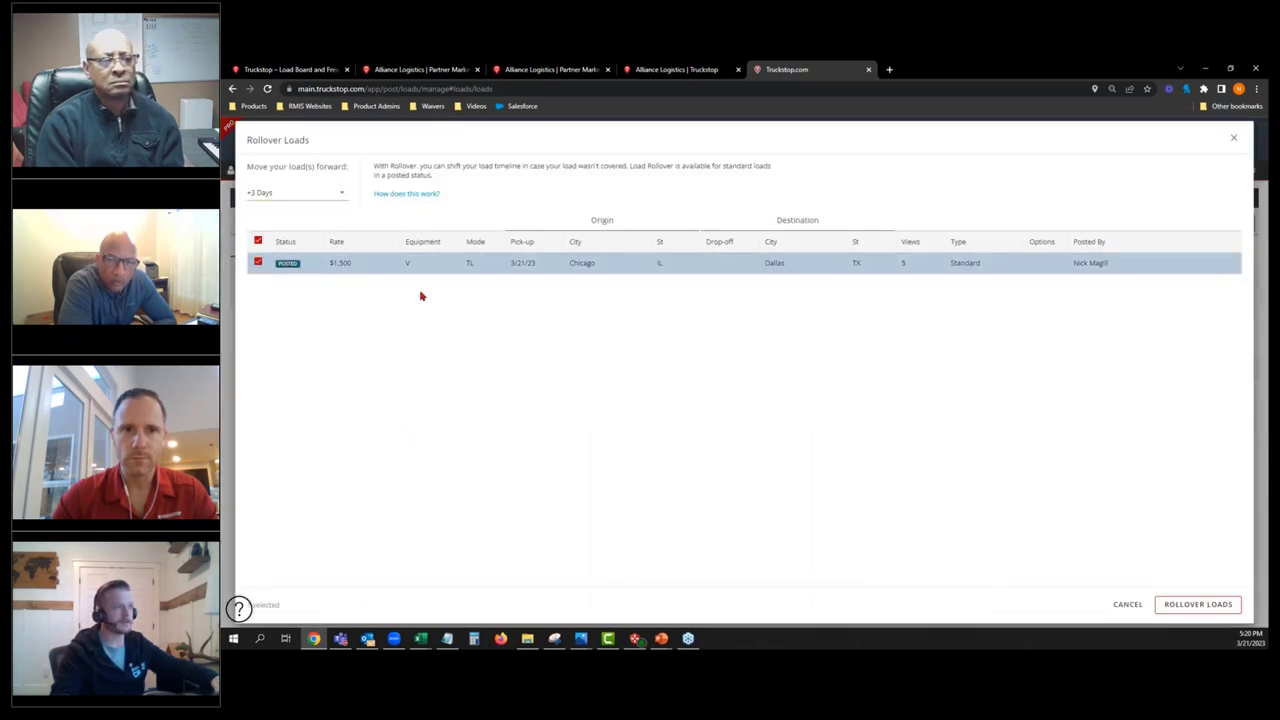
{"action": "left_click", "coordinate": [1198, 604]}
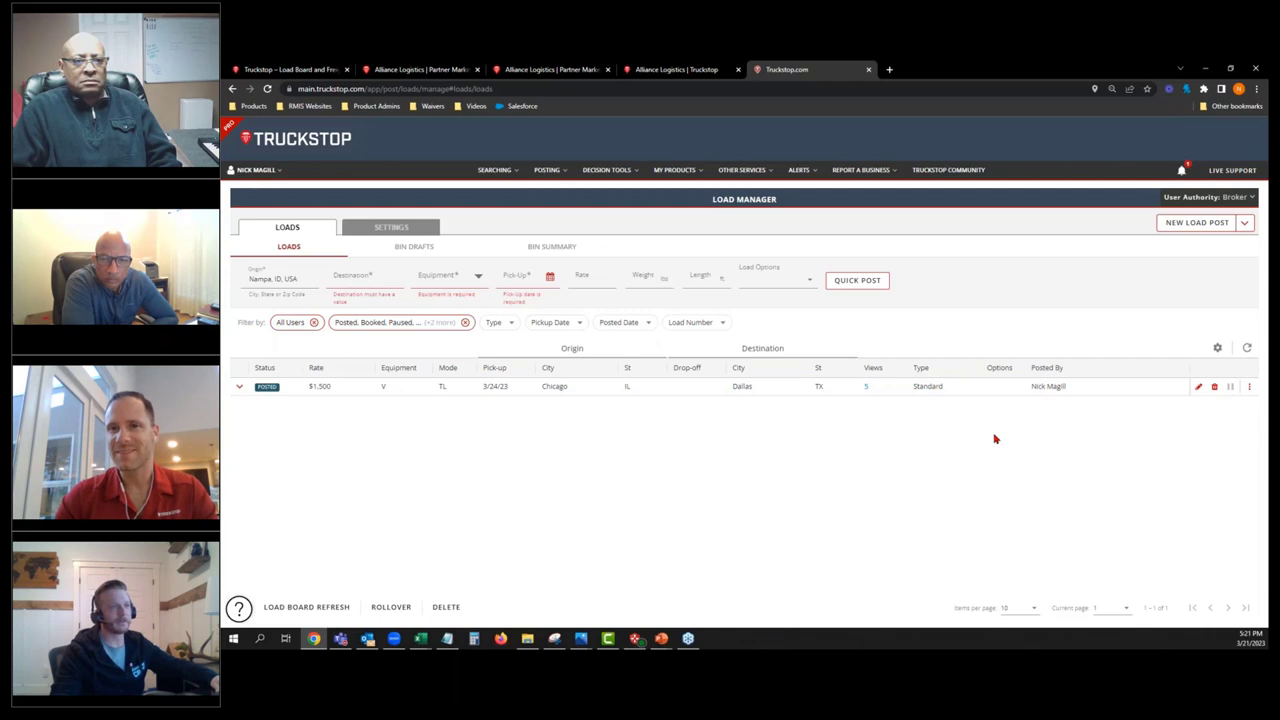
Step: Start a new standard load post and switch the form to a Book It Now post
{"action": "left_click", "coordinate": [1245, 223]}
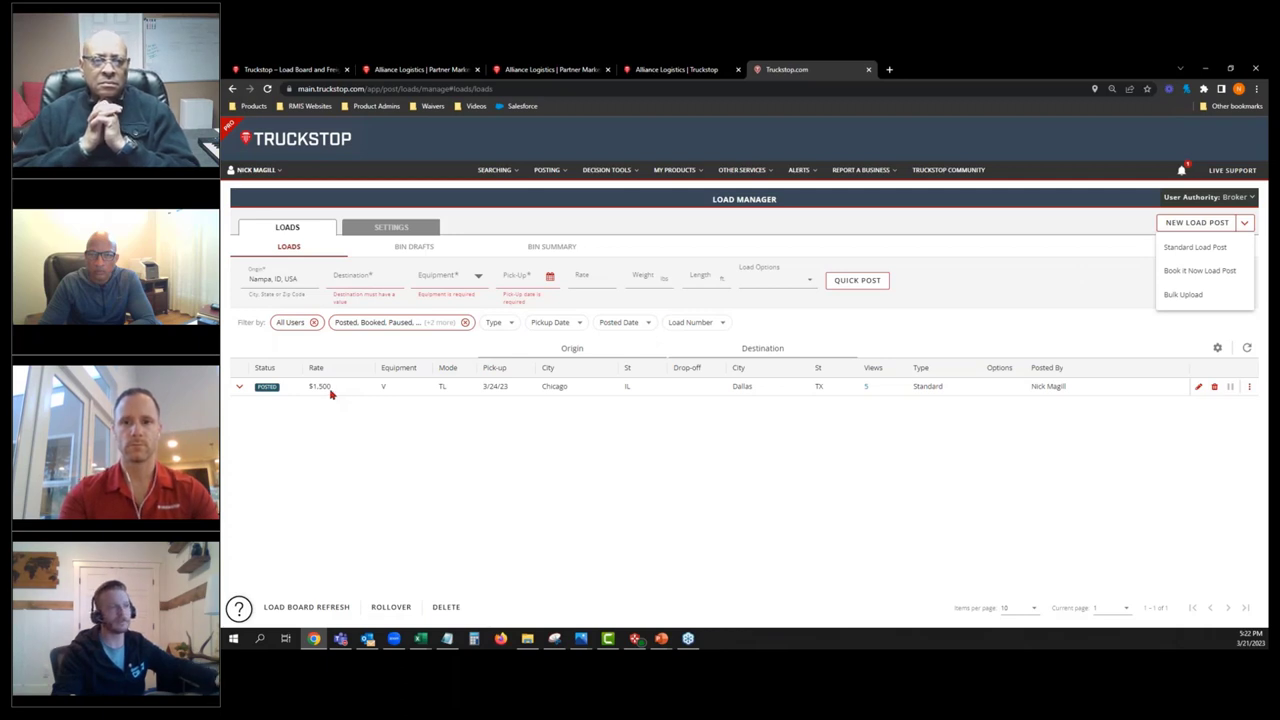
{"action": "left_click", "coordinate": [1192, 249]}
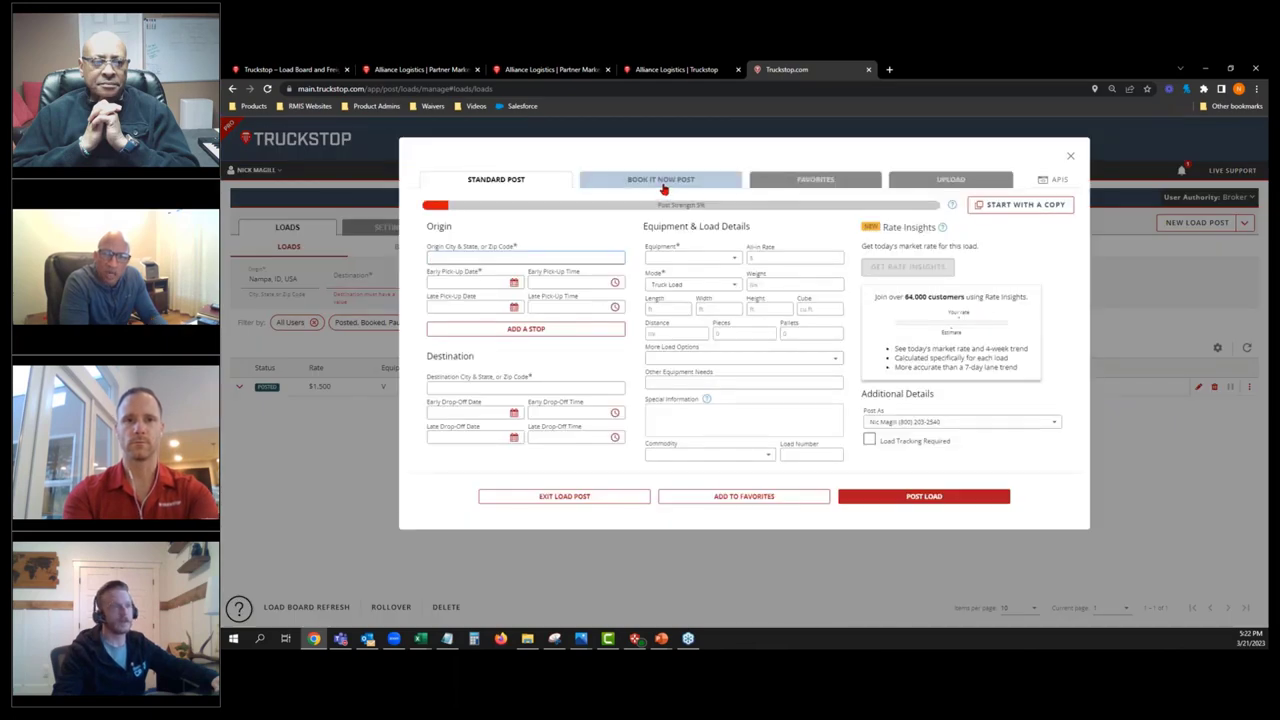
{"action": "left_click", "coordinate": [664, 191]}
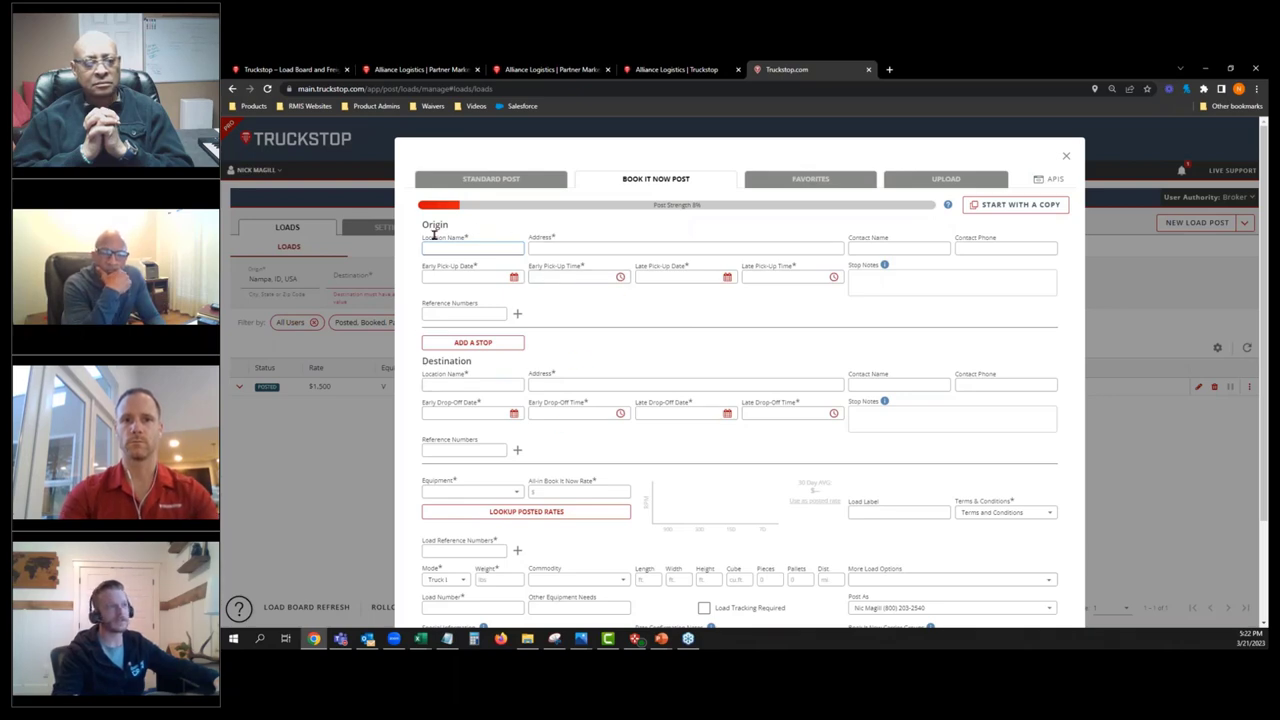
Step: Examine the Book It Now form's fields, including location name, load reference numbers, load number, special information and terms and conditions
{"action": "left_click_drag", "start_coordinate": [466, 237], "coordinate": [522, 254]}
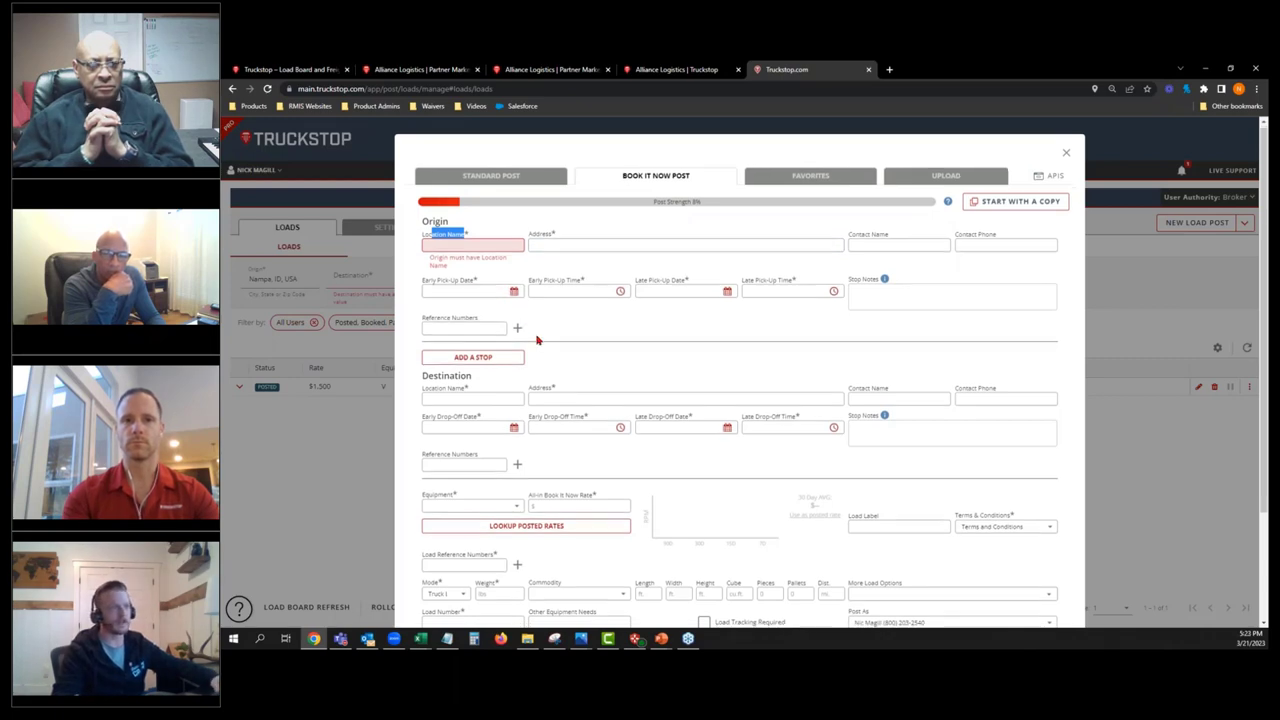
{"action": "scroll", "coordinate": [469, 329], "scroll_direction": "down", "scroll_amount": 2}
{"action": "left_click_drag", "start_coordinate": [431, 414], "coordinate": [494, 415]}
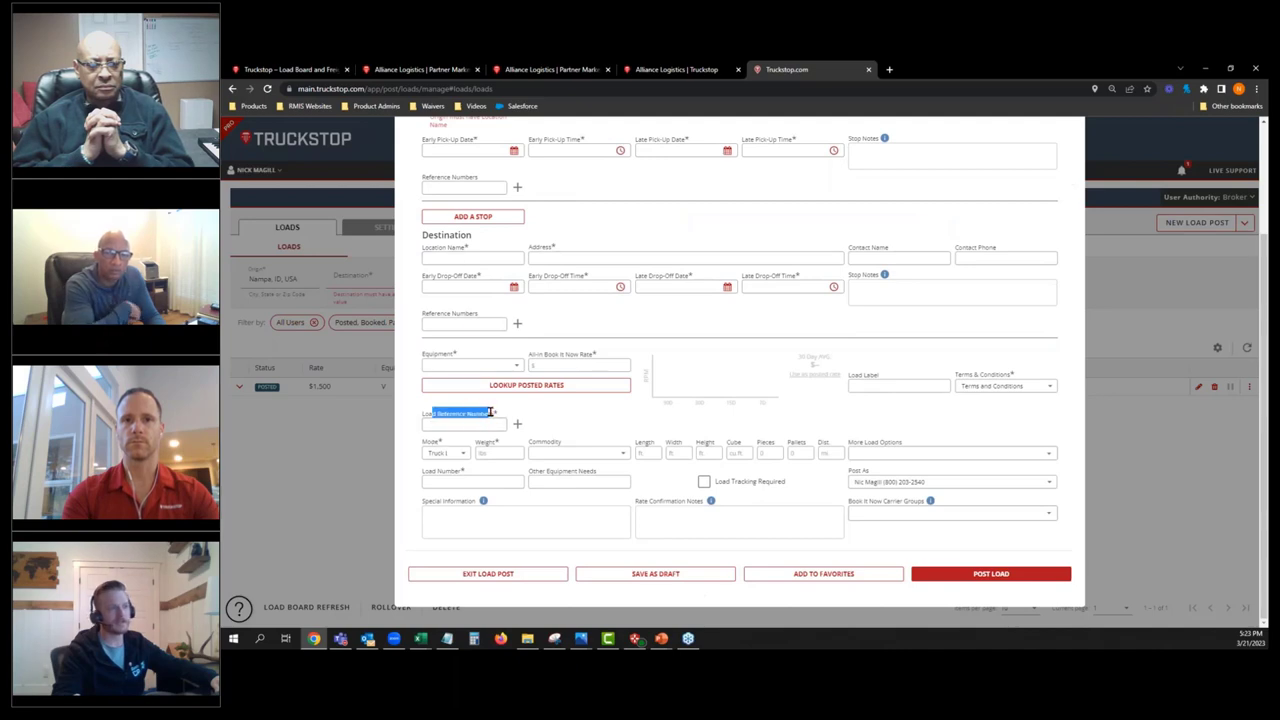
{"action": "left_click_drag", "start_coordinate": [430, 475], "coordinate": [466, 473]}
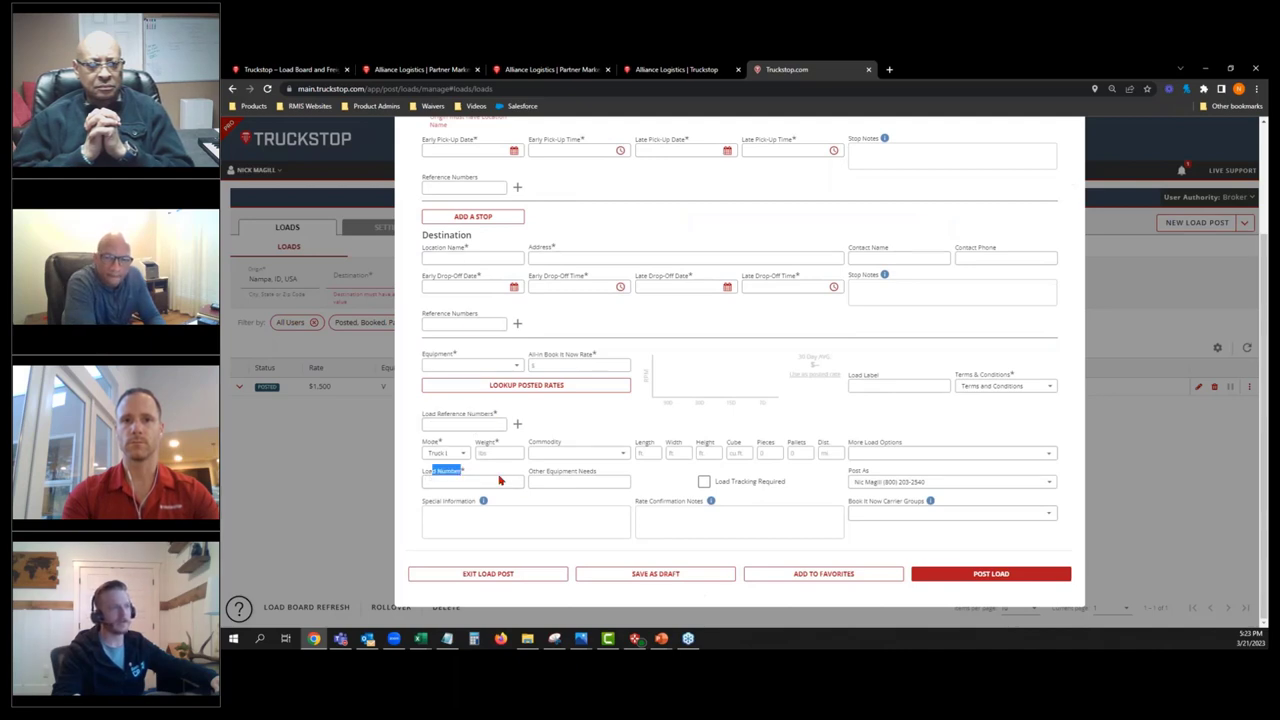
{"action": "left_click", "coordinate": [532, 524]}
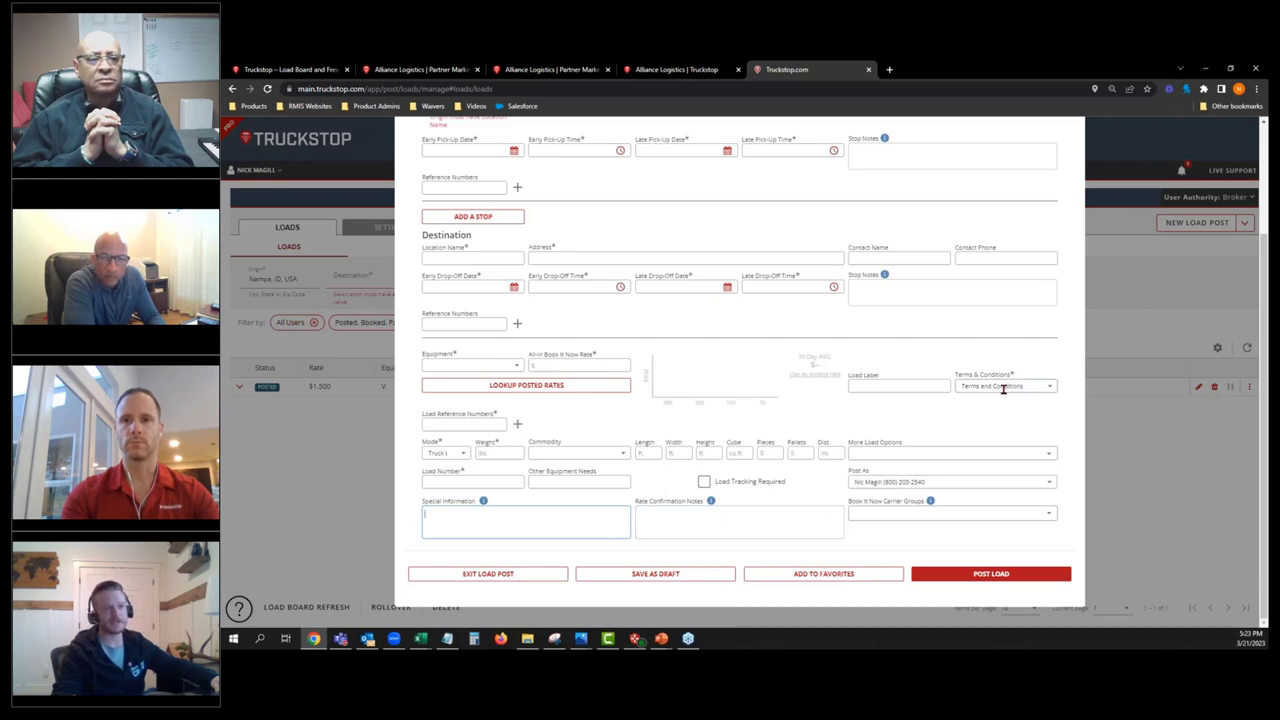
{"action": "scroll", "coordinate": [757, 283], "scroll_direction": "up", "scroll_amount": 2}
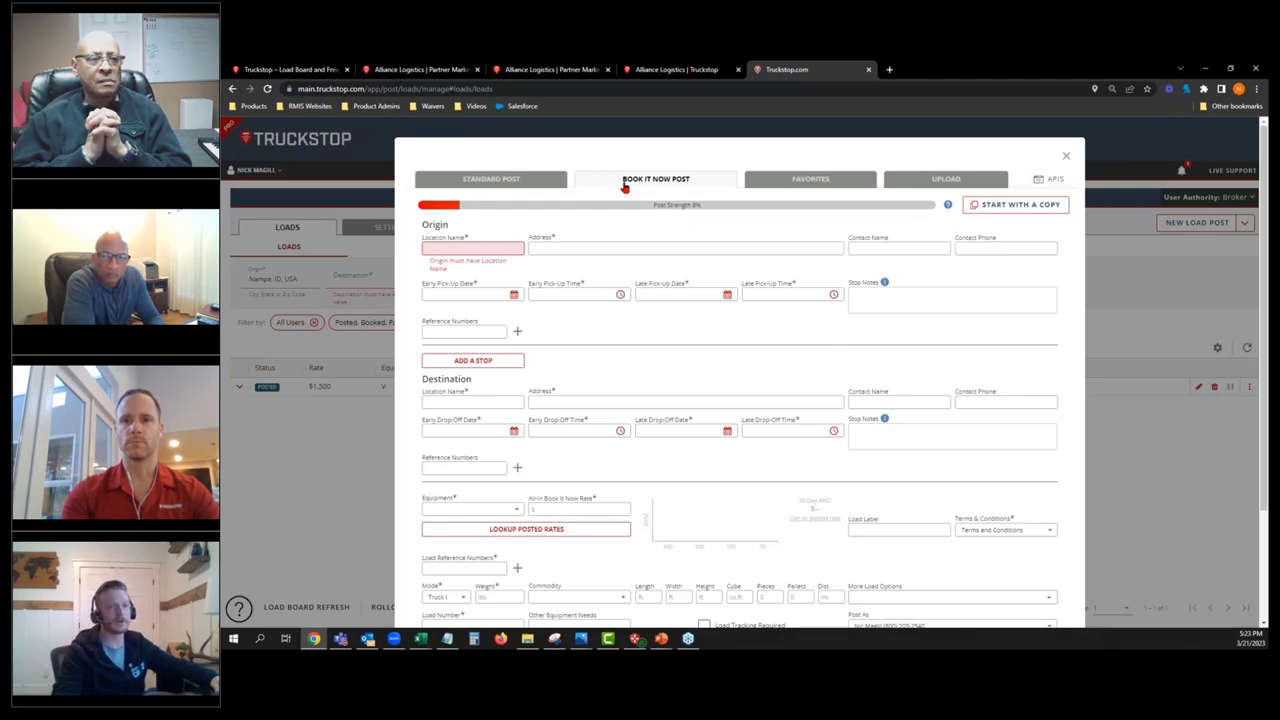
Step: Switch back to a standard post and set the origin to Chicago, IL, USA with early pick-up date 03/21/2023
{"action": "left_click", "coordinate": [503, 179]}
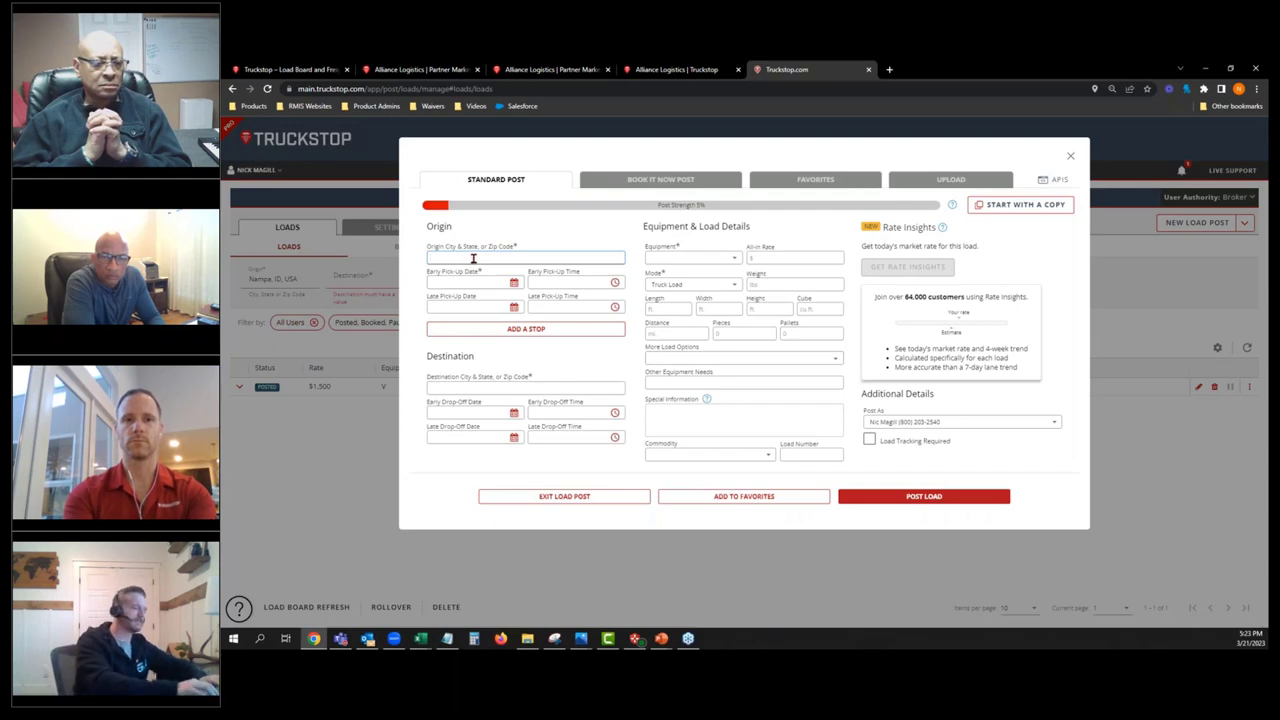
{"action": "type", "text": "chicago"}
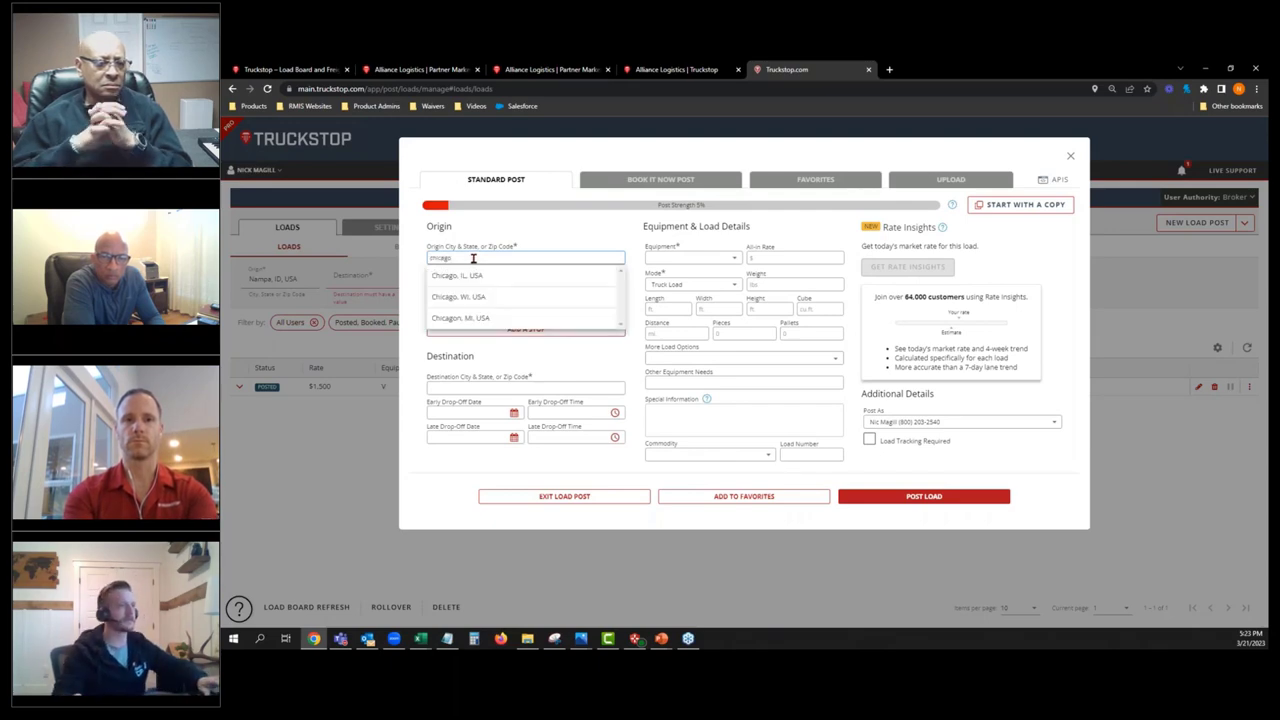
{"action": "left_click", "coordinate": [462, 275]}
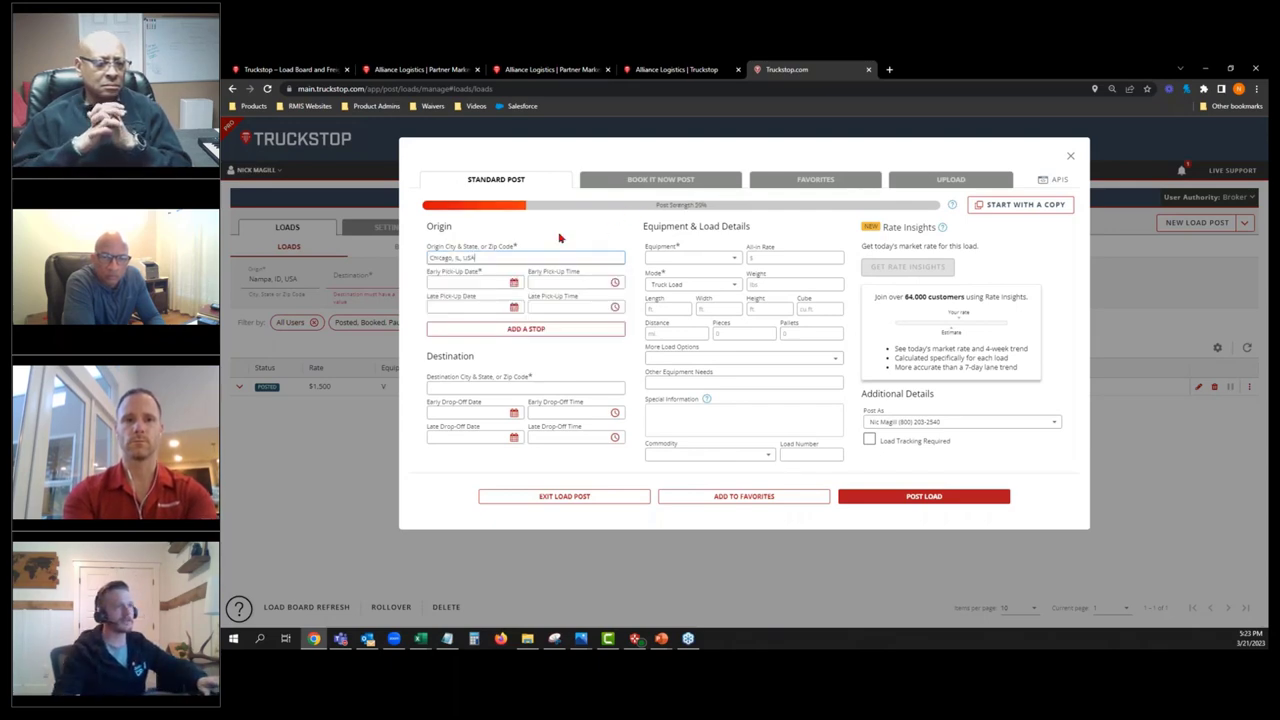
{"action": "left_click", "coordinate": [466, 282]}
{"action": "left_click", "coordinate": [477, 380]}
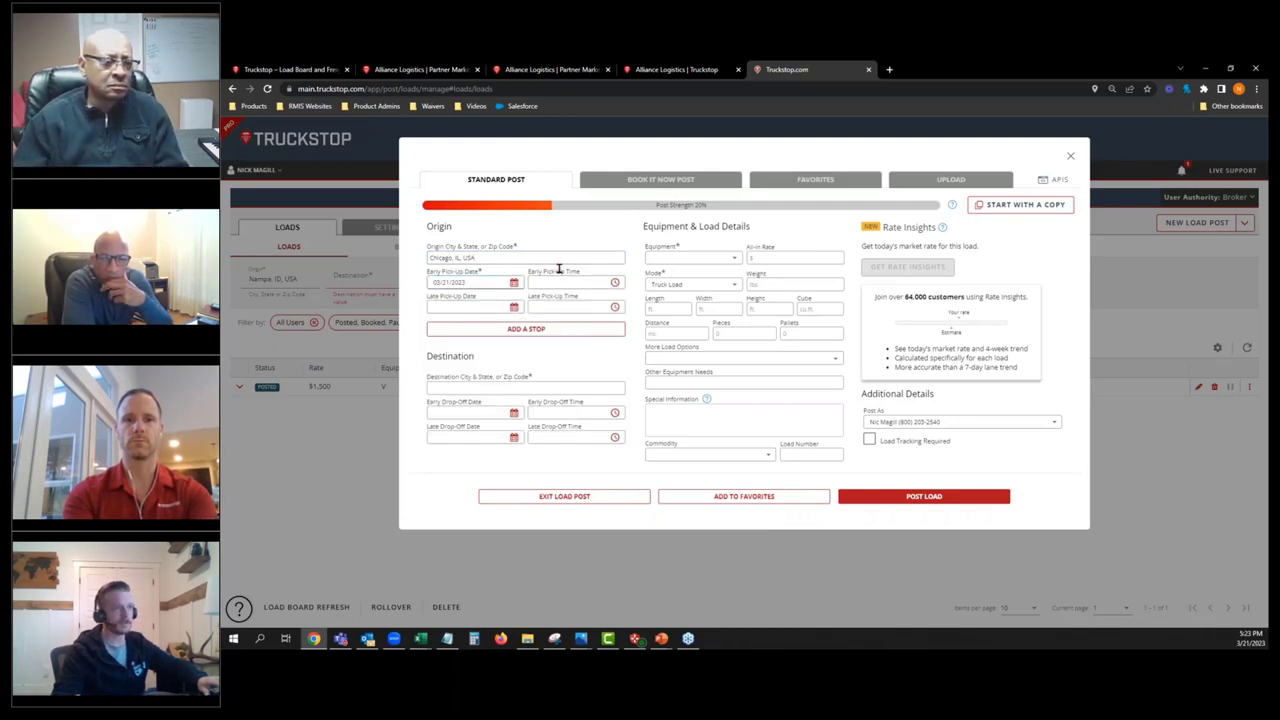
Step: Set the load's destination to Houston, TX, USA
{"action": "left_click", "coordinate": [452, 388]}
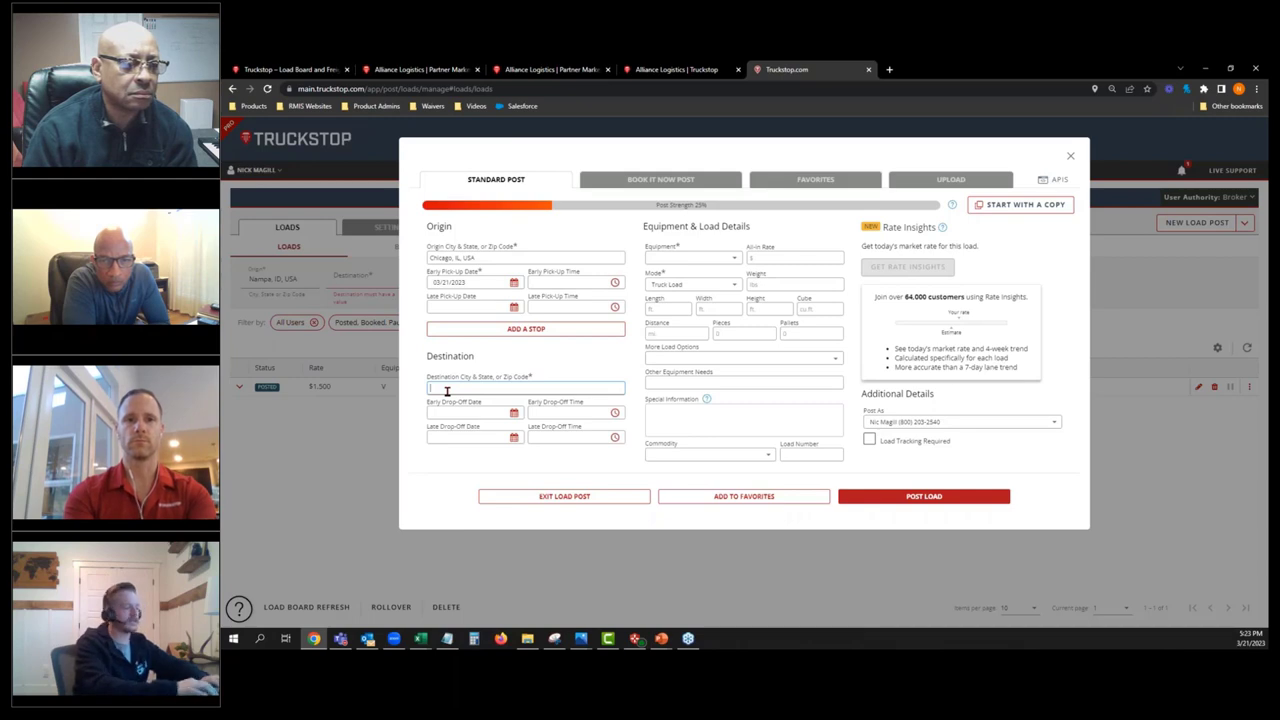
{"action": "type", "text": "houston"}
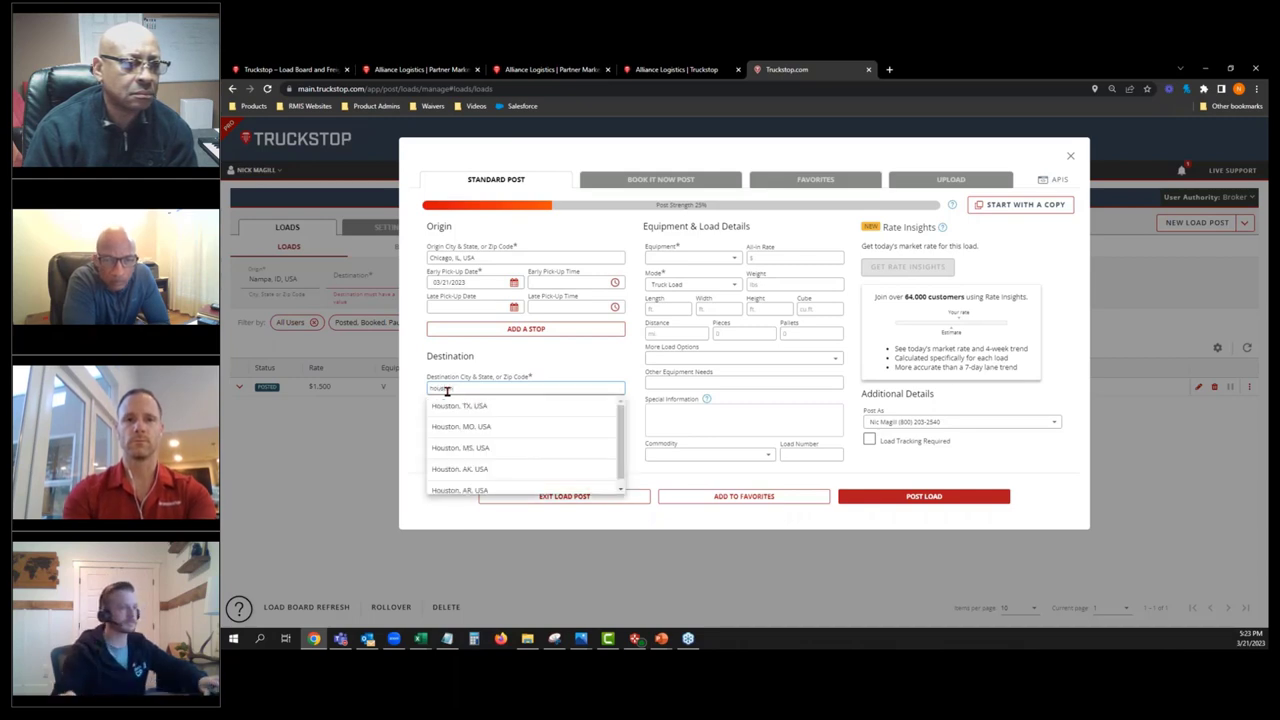
{"action": "left_click", "coordinate": [478, 406]}
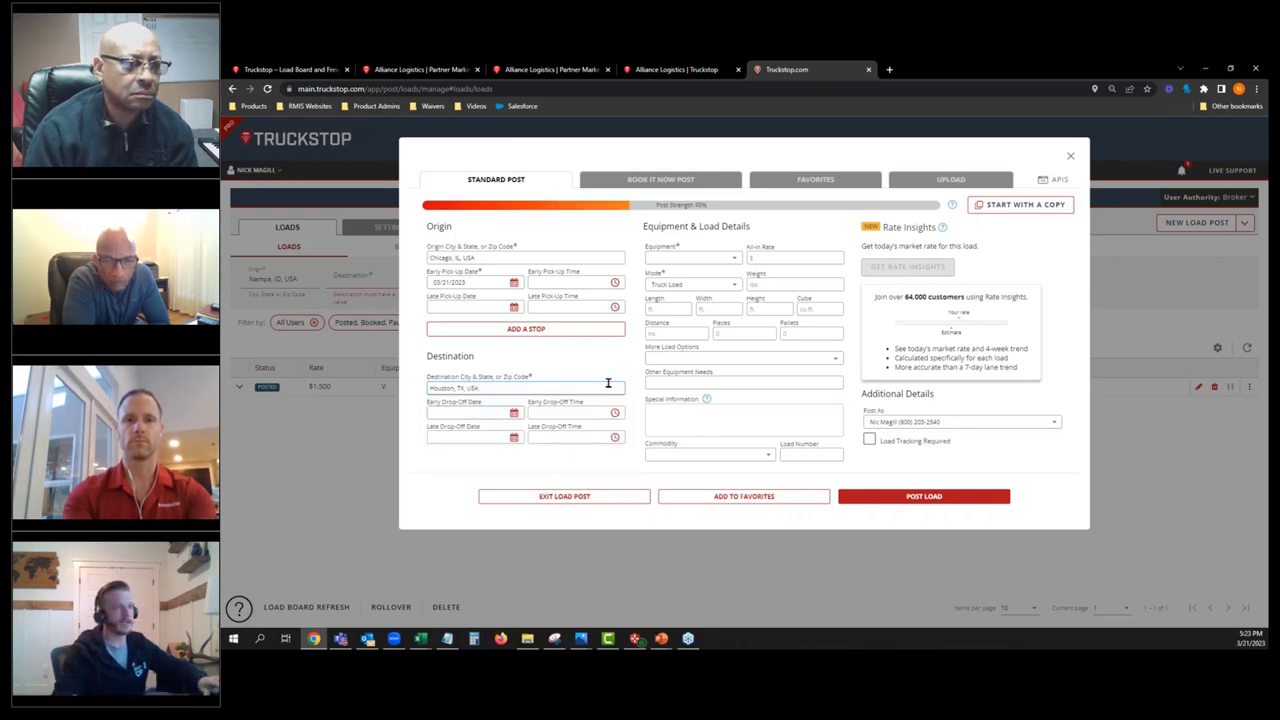
Step: Set the load's equipment to F - Flatbed, its all-in rate to $1 and its weight to 2
{"action": "left_click", "coordinate": [685, 257]}
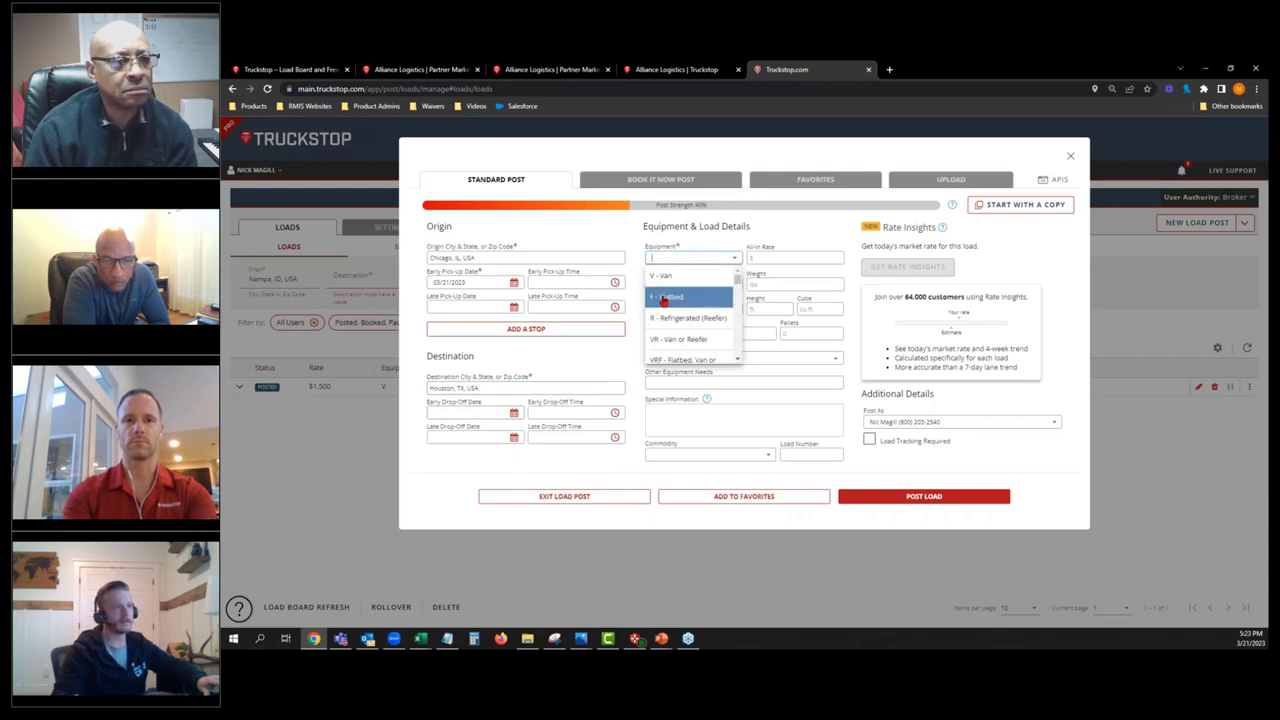
{"action": "left_click", "coordinate": [717, 270]}
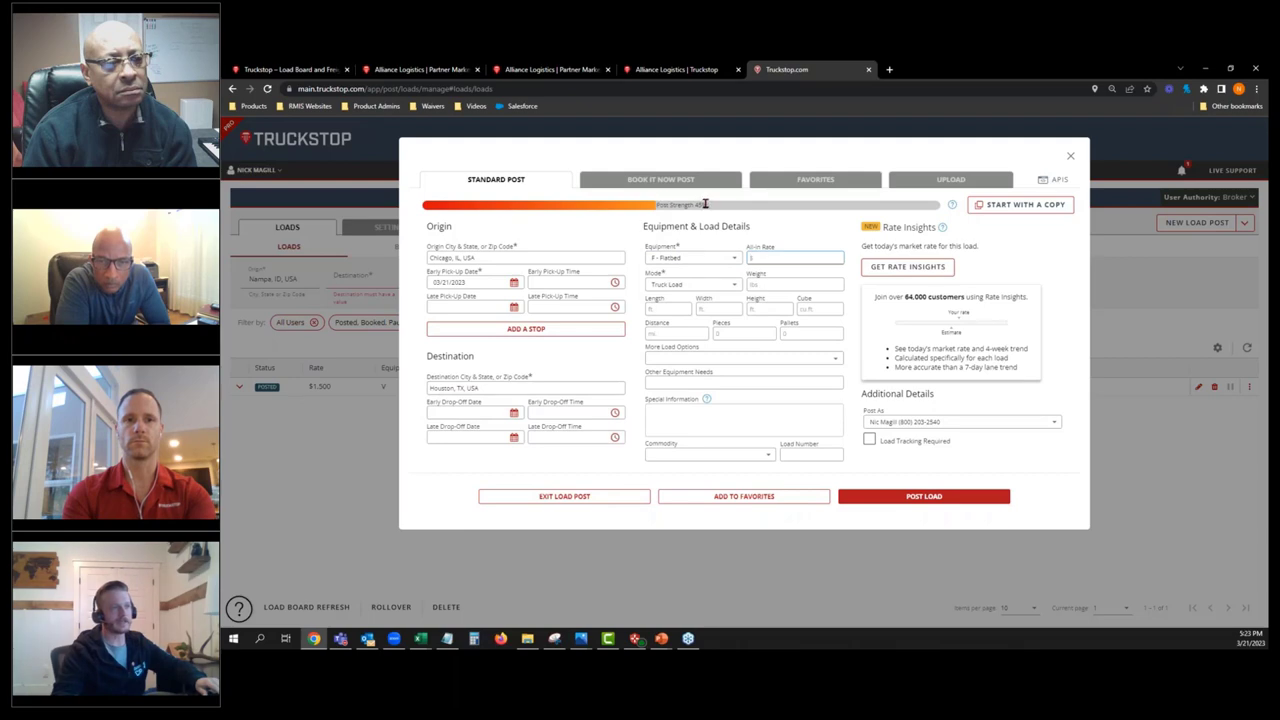
{"action": "left_click_drag", "start_coordinate": [705, 203], "coordinate": [688, 204]}
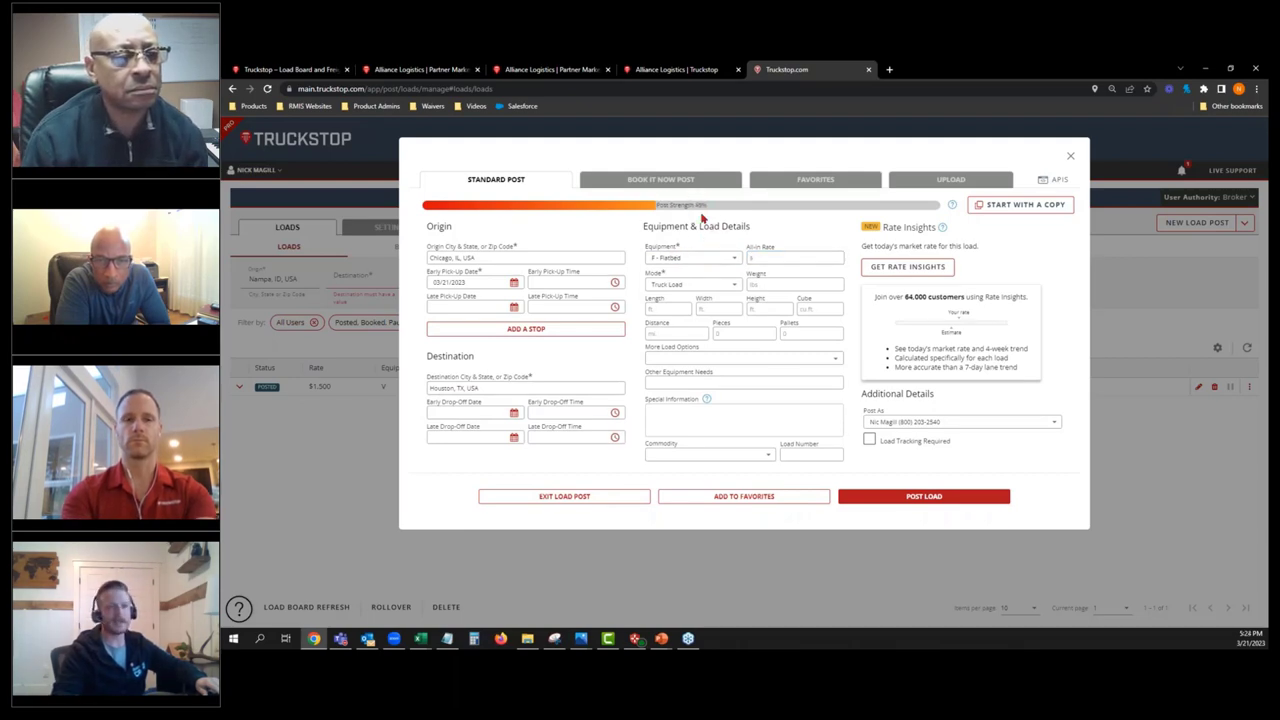
{"action": "left_click", "coordinate": [782, 258]}
{"action": "type", "text": "1"}
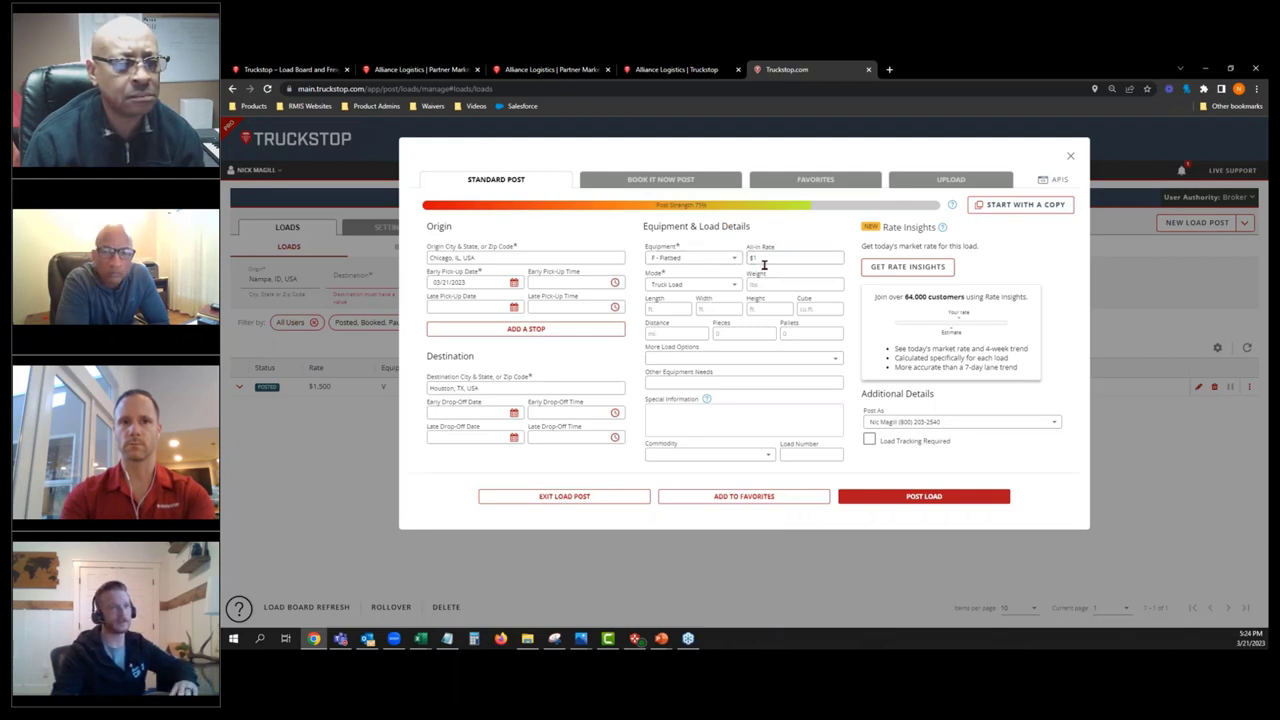
{"action": "left_click", "coordinate": [764, 285]}
{"action": "type", "text": "2"}
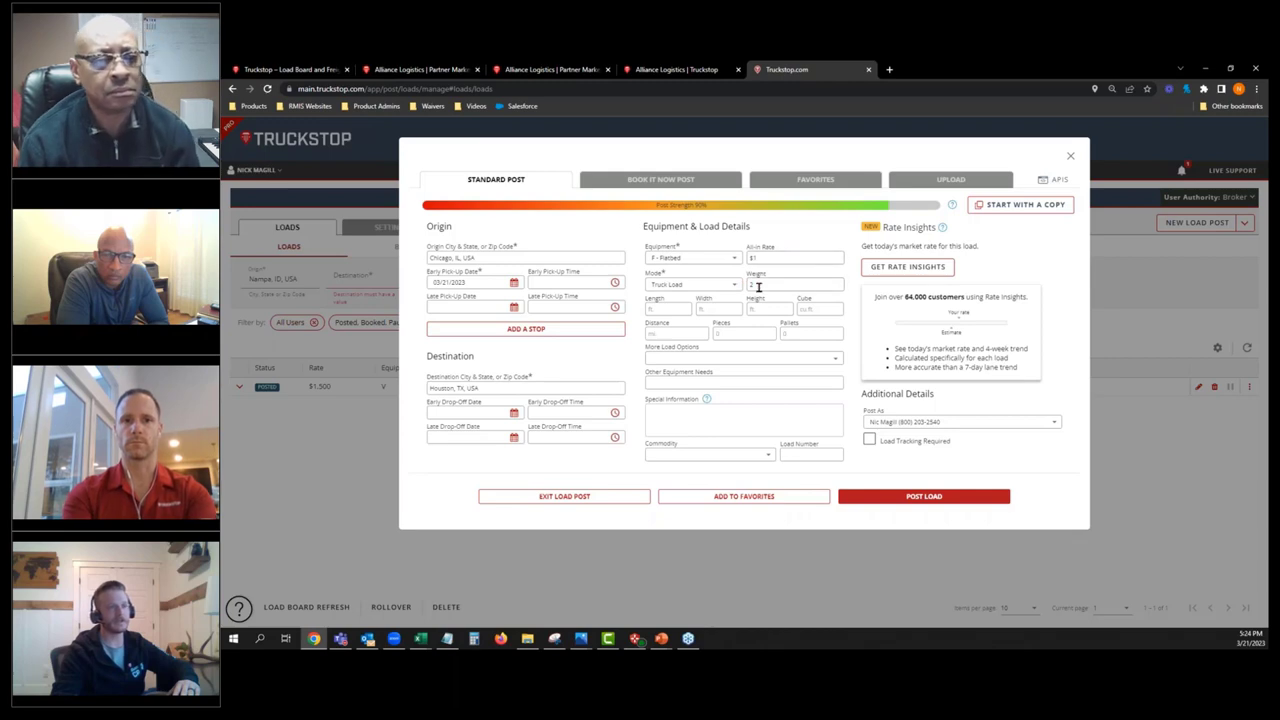
Step: Get the rate insights for the Chicago to Houston load and clear its all-in rate
{"action": "left_click", "coordinate": [905, 270]}
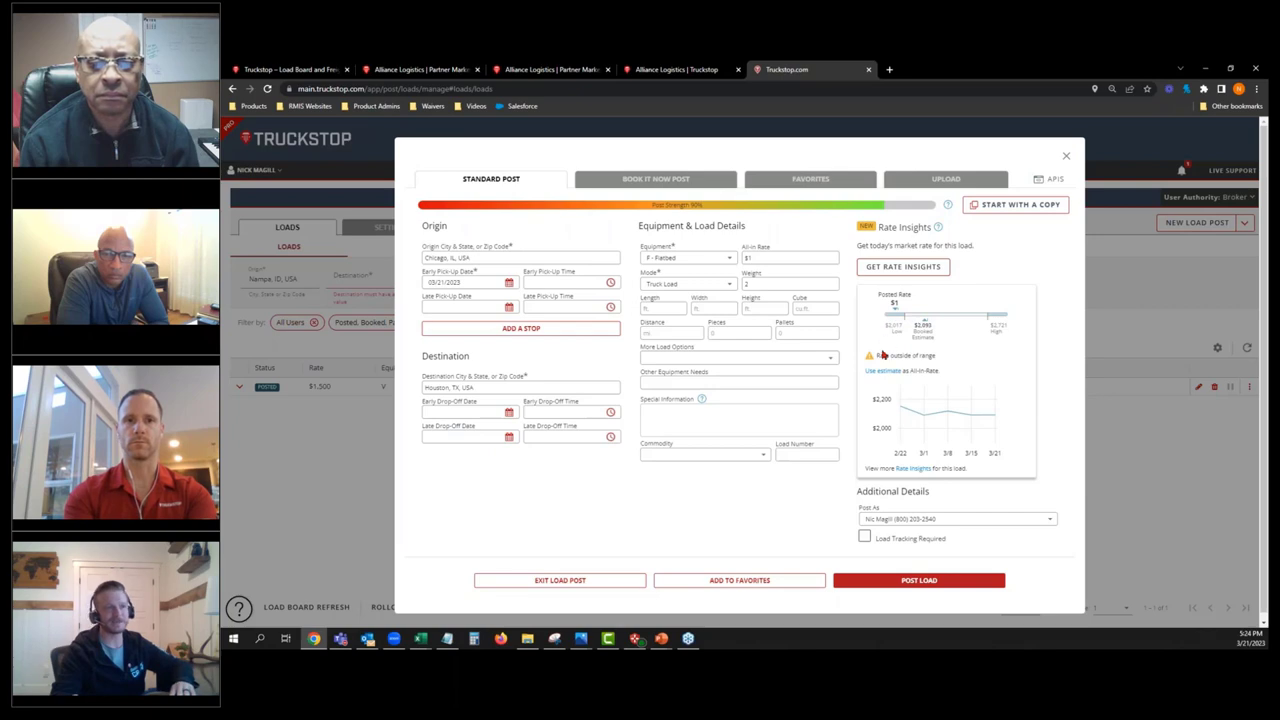
{"action": "left_click", "coordinate": [761, 259]}
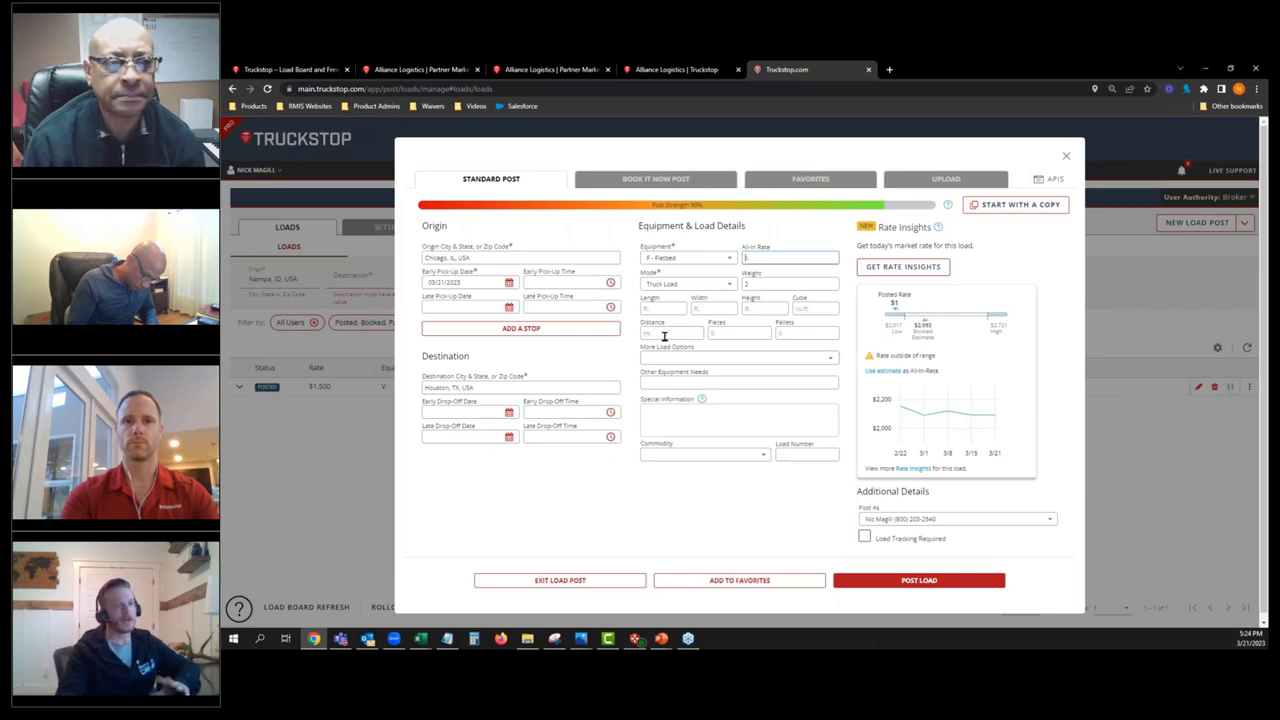
{"action": "left_click_drag", "start_coordinate": [642, 346], "coordinate": [776, 353]}
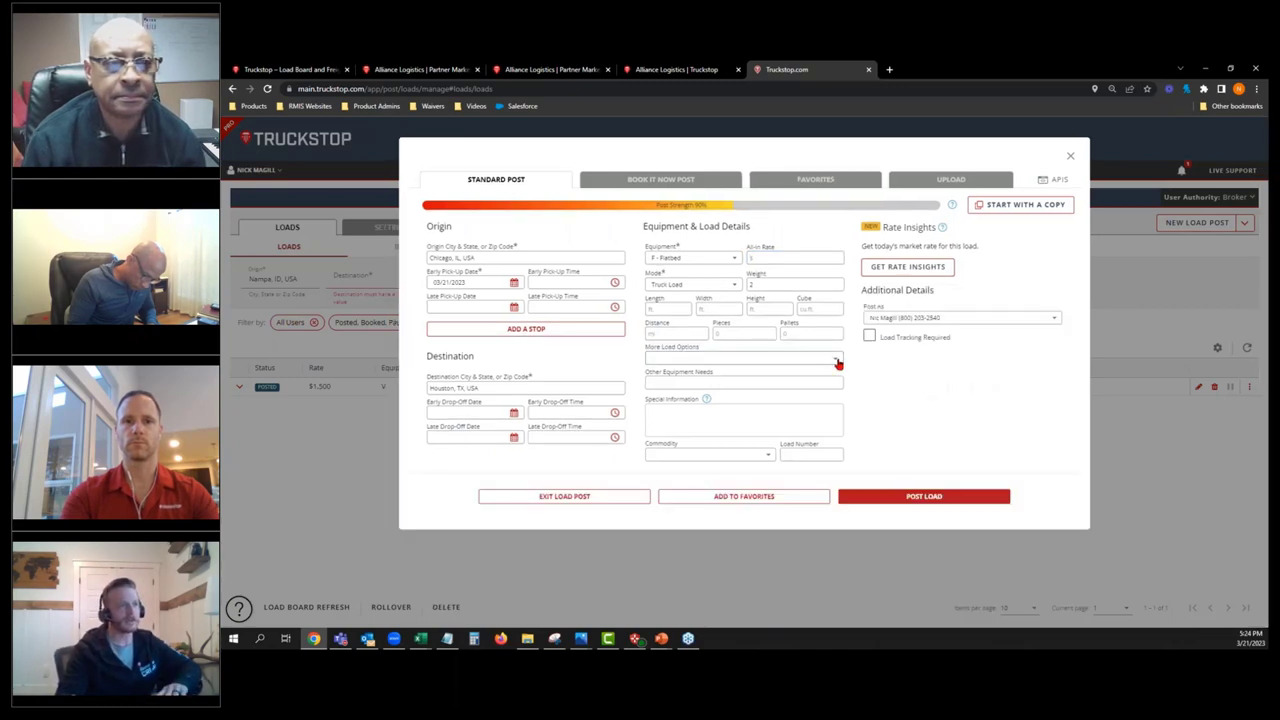
Step: Review the additional load options such as Tarps and Team, plus the other equipment needs and special information fields
{"action": "left_click", "coordinate": [836, 359]}
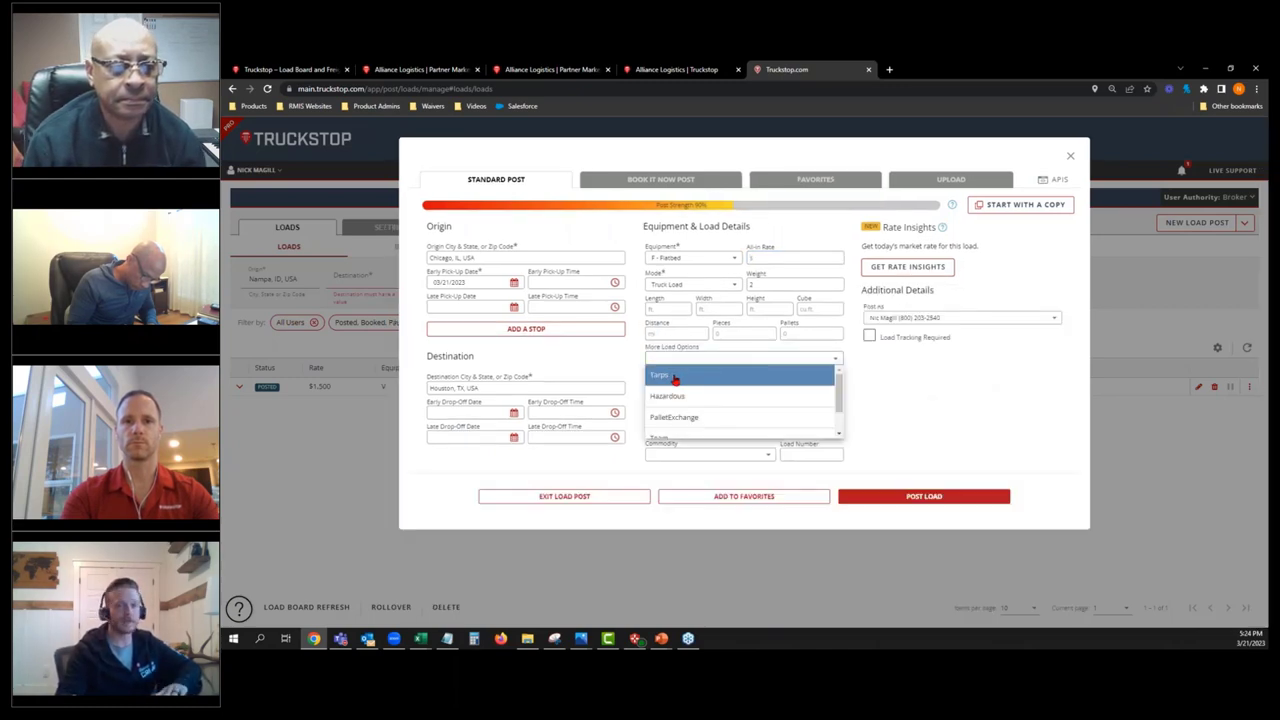
{"action": "scroll", "coordinate": [690, 376], "scroll_direction": "down", "scroll_amount": 2}
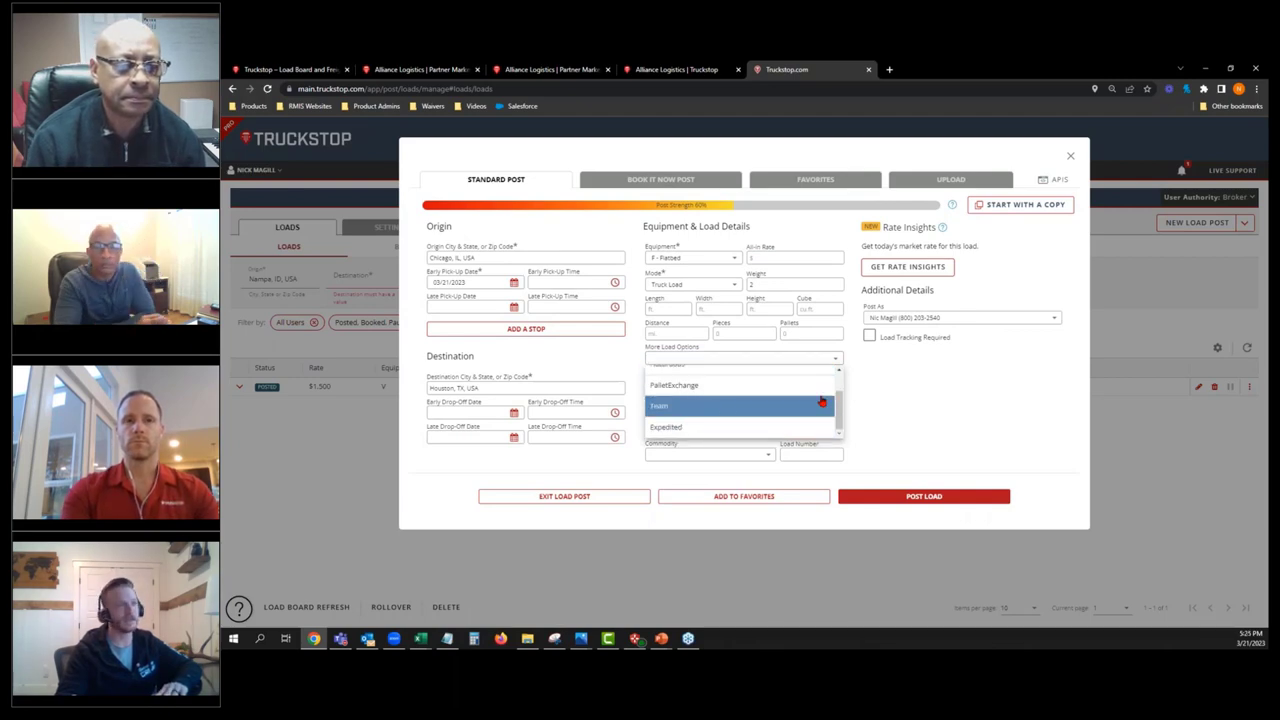
{"action": "left_click", "coordinate": [689, 413]}
{"action": "left_click", "coordinate": [698, 381]}
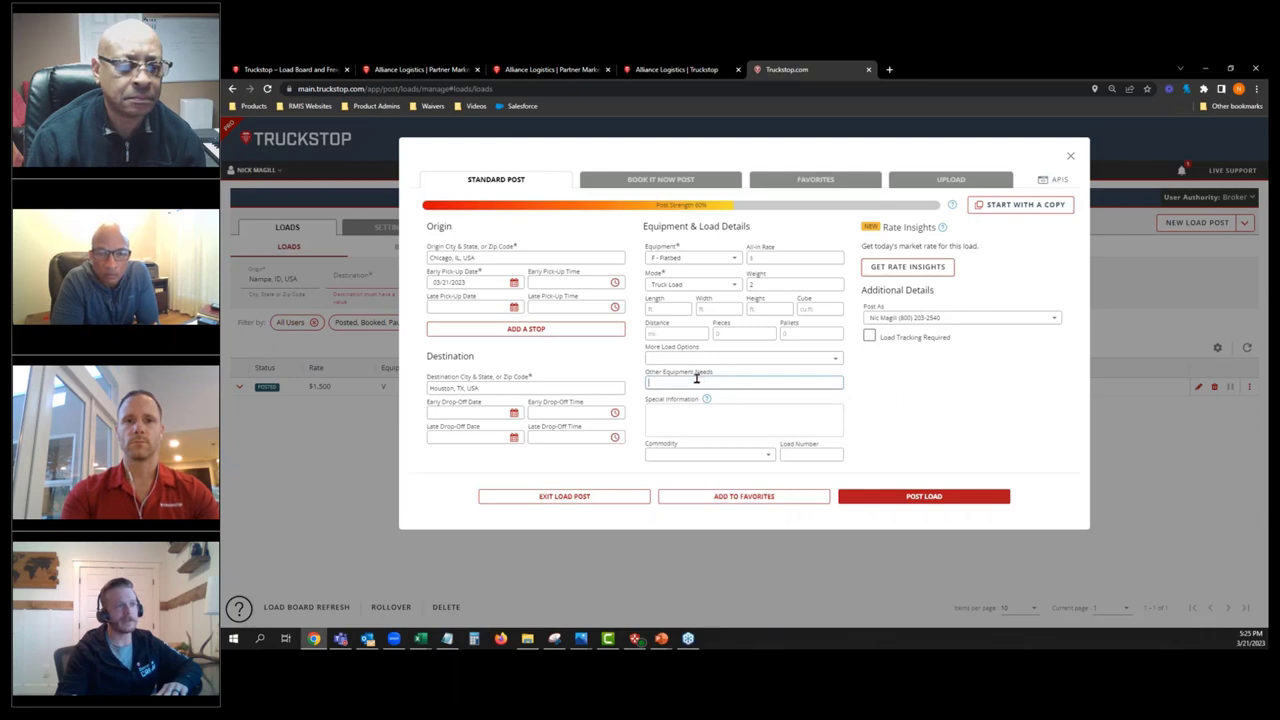
{"action": "left_click", "coordinate": [674, 415]}
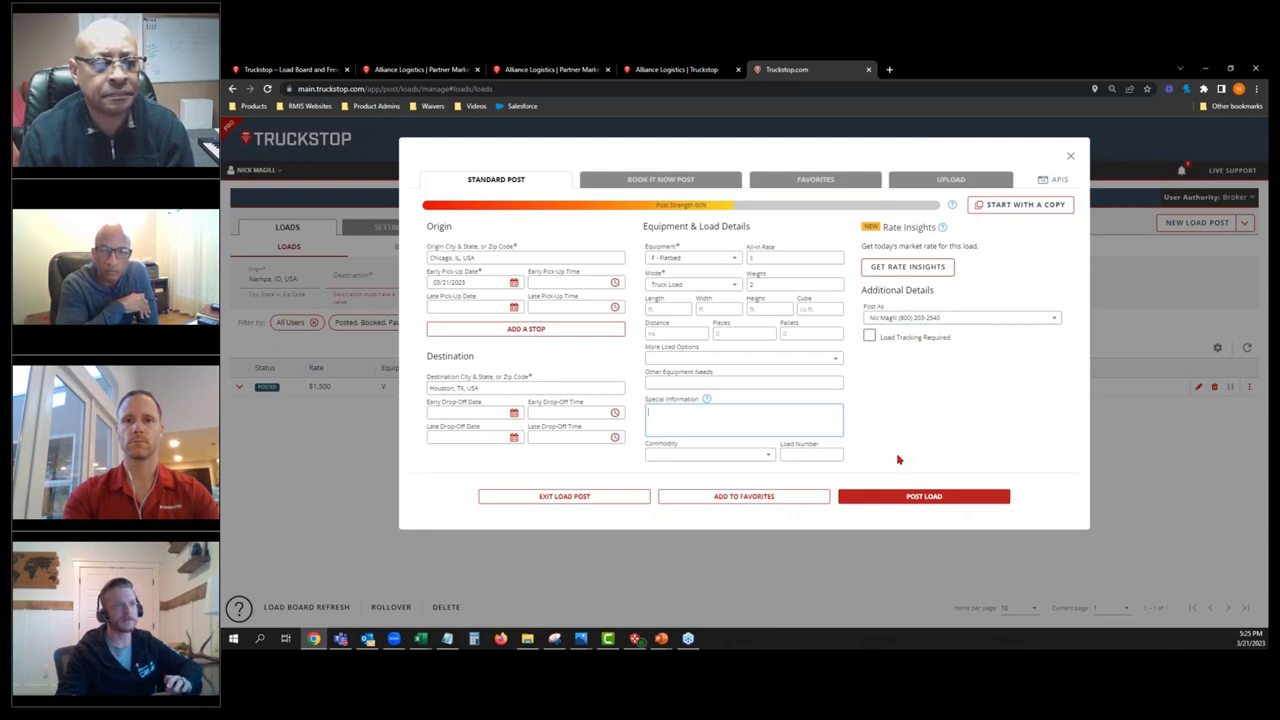
Step: Replace the form's data with a copy of a recent Chicago to Dallas load
{"action": "left_click", "coordinate": [1019, 206]}
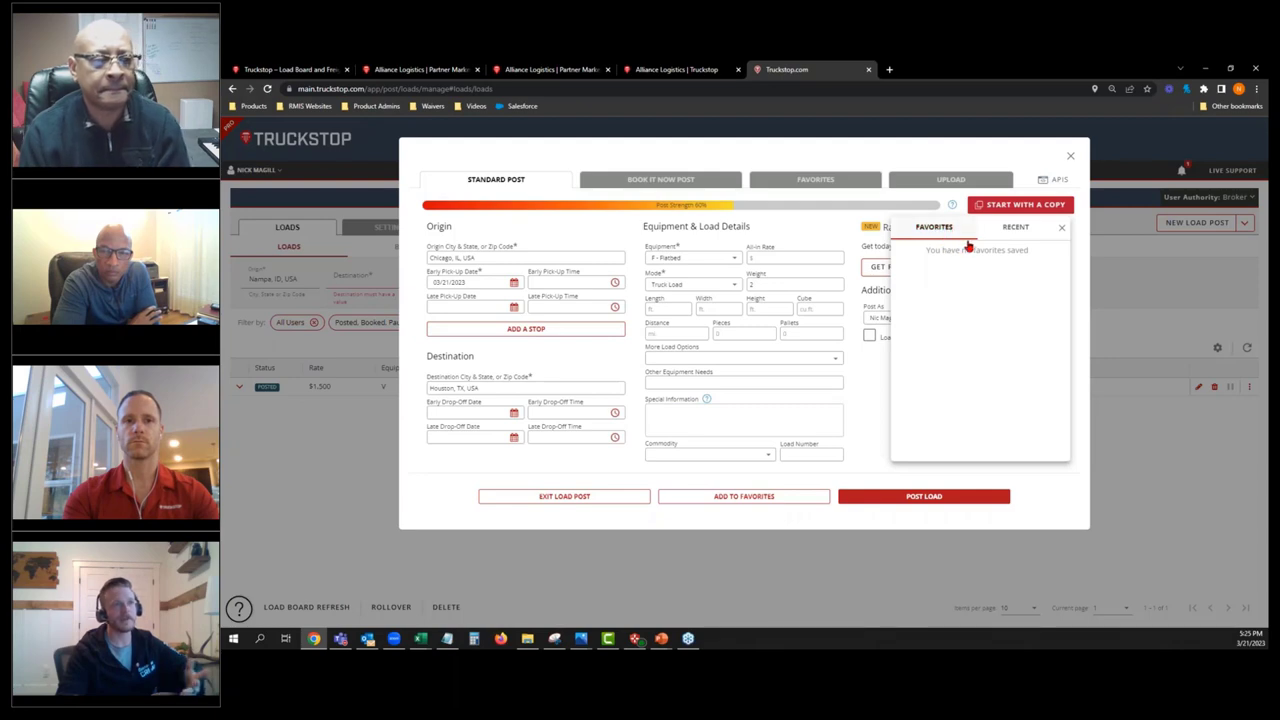
{"action": "left_click", "coordinate": [1015, 228]}
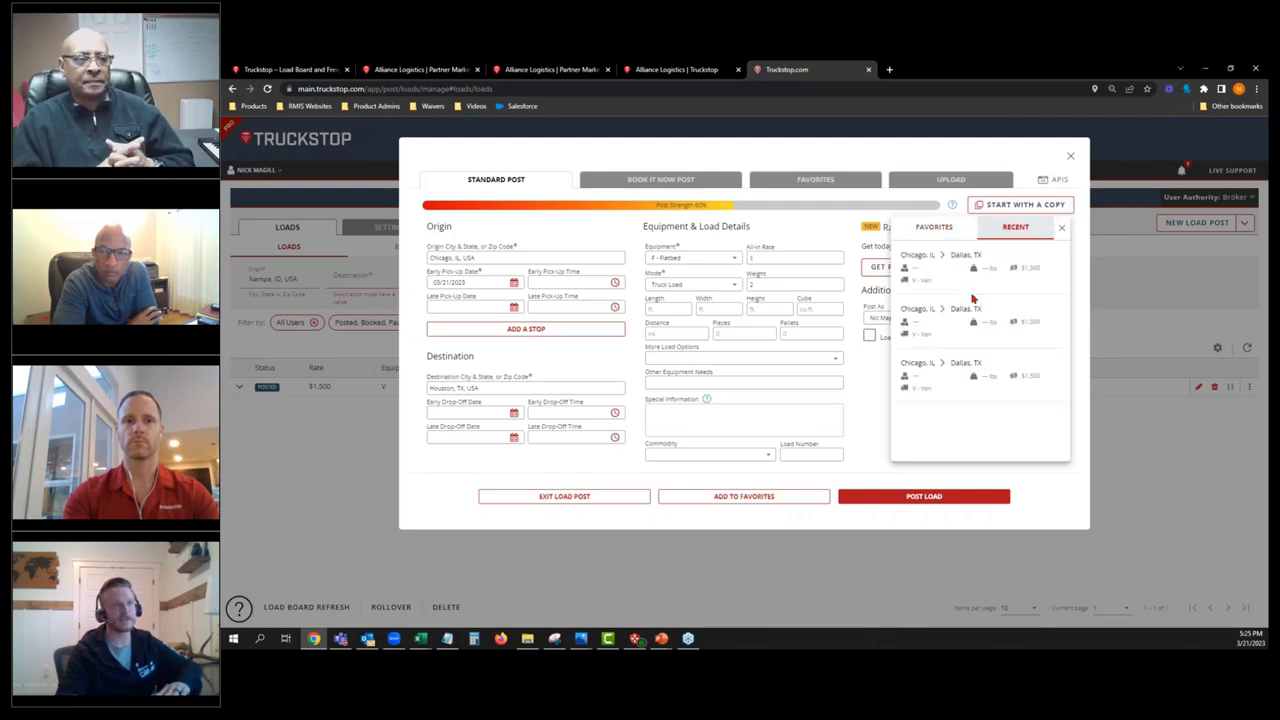
{"action": "left_click", "coordinate": [915, 380]}
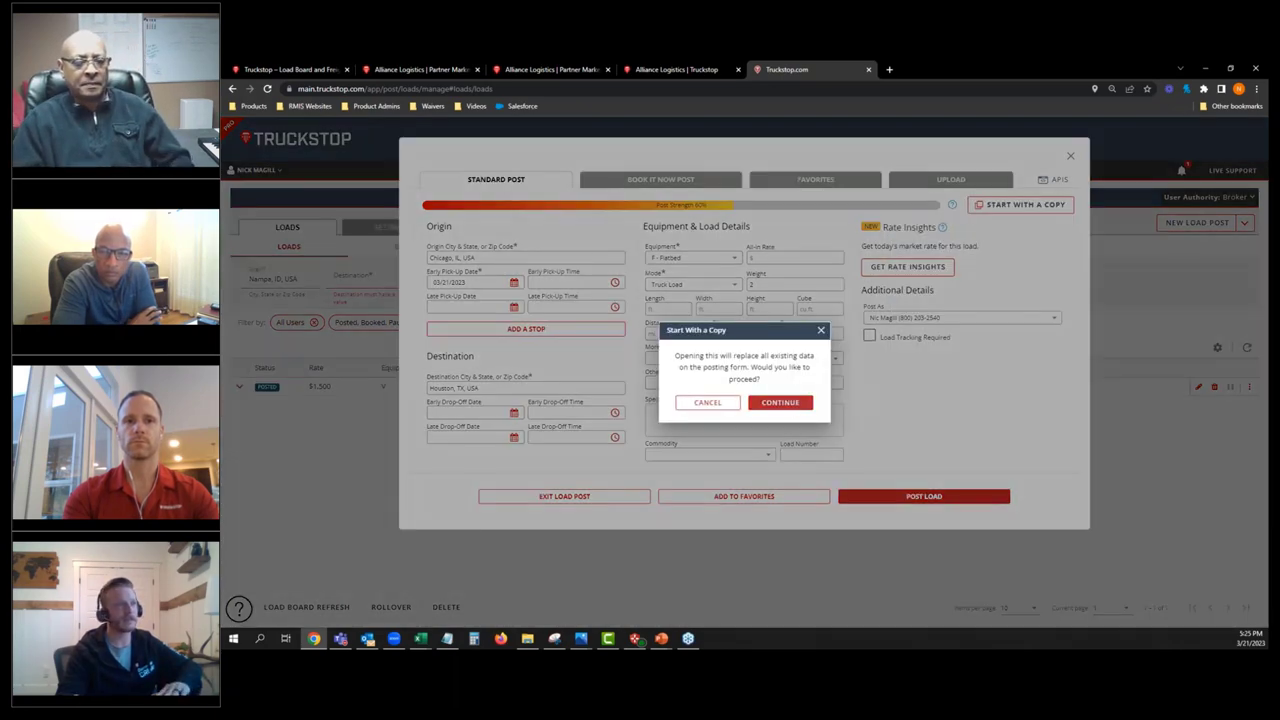
{"action": "key", "text": "Return"}
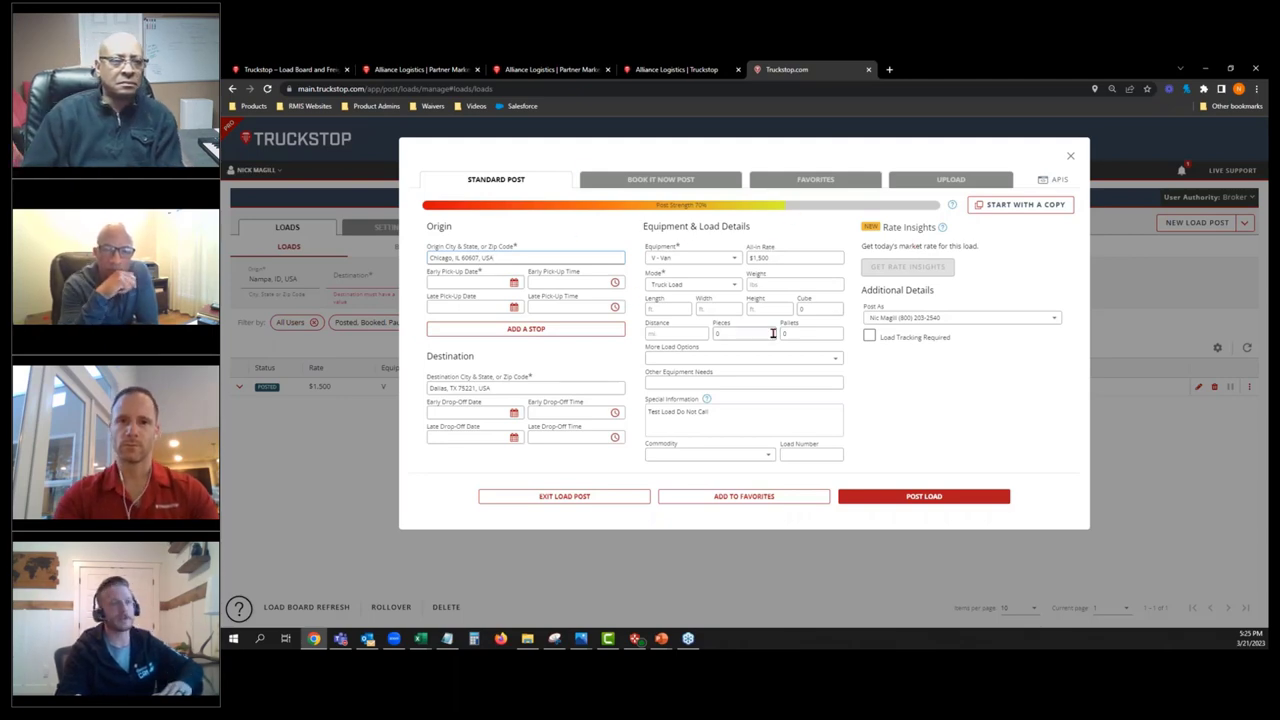
Step: Close the load post form without posting and open the truck search
{"action": "left_click", "coordinate": [1069, 156]}
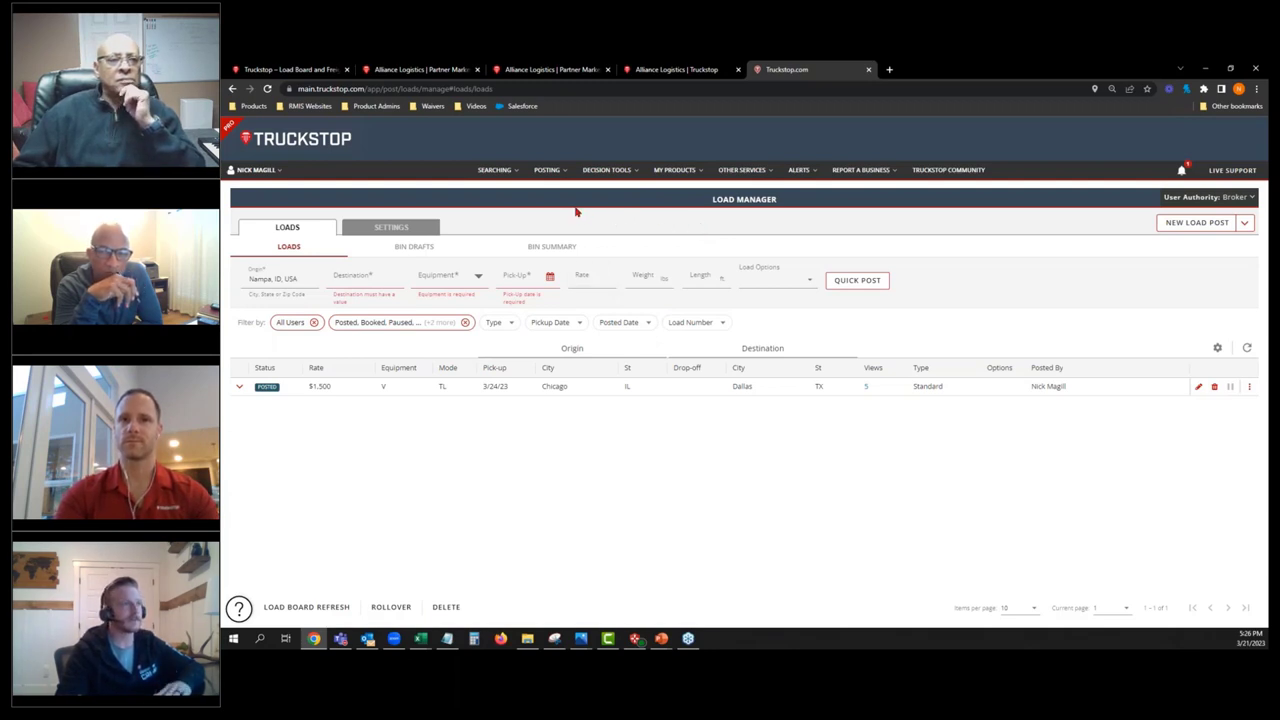
{"action": "left_click", "coordinate": [495, 170]}
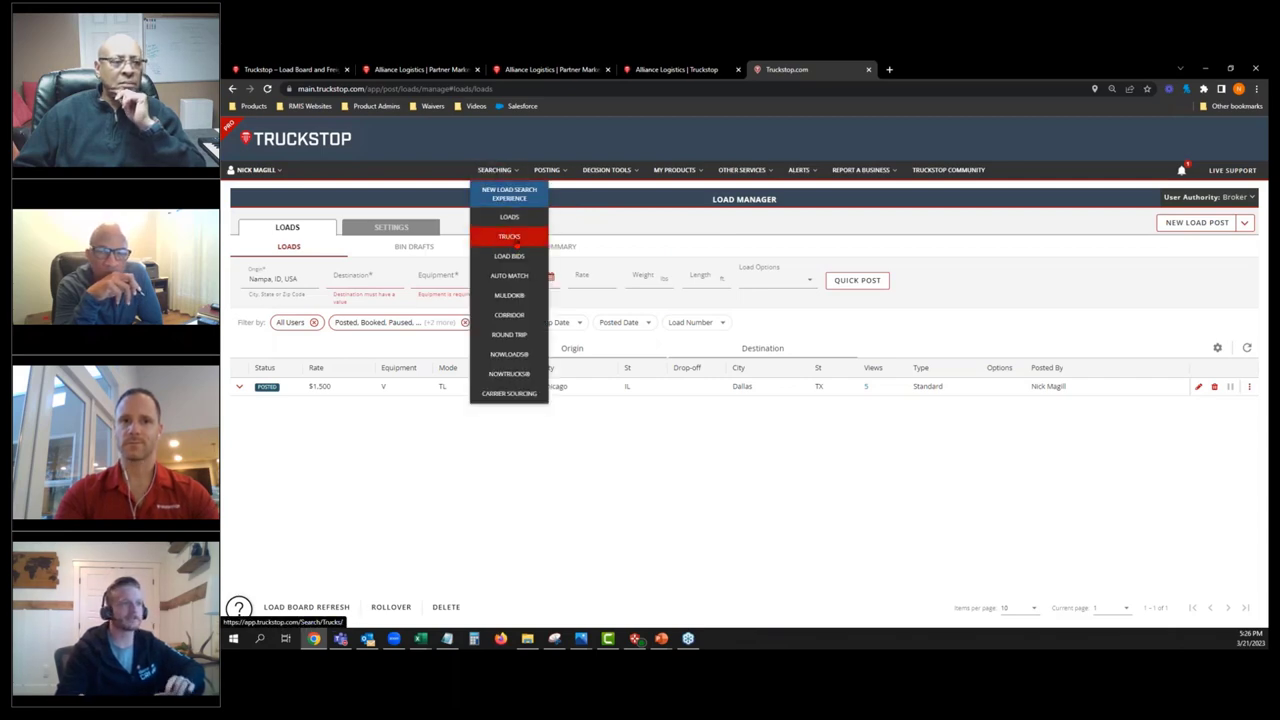
{"action": "left_click", "coordinate": [512, 238]}
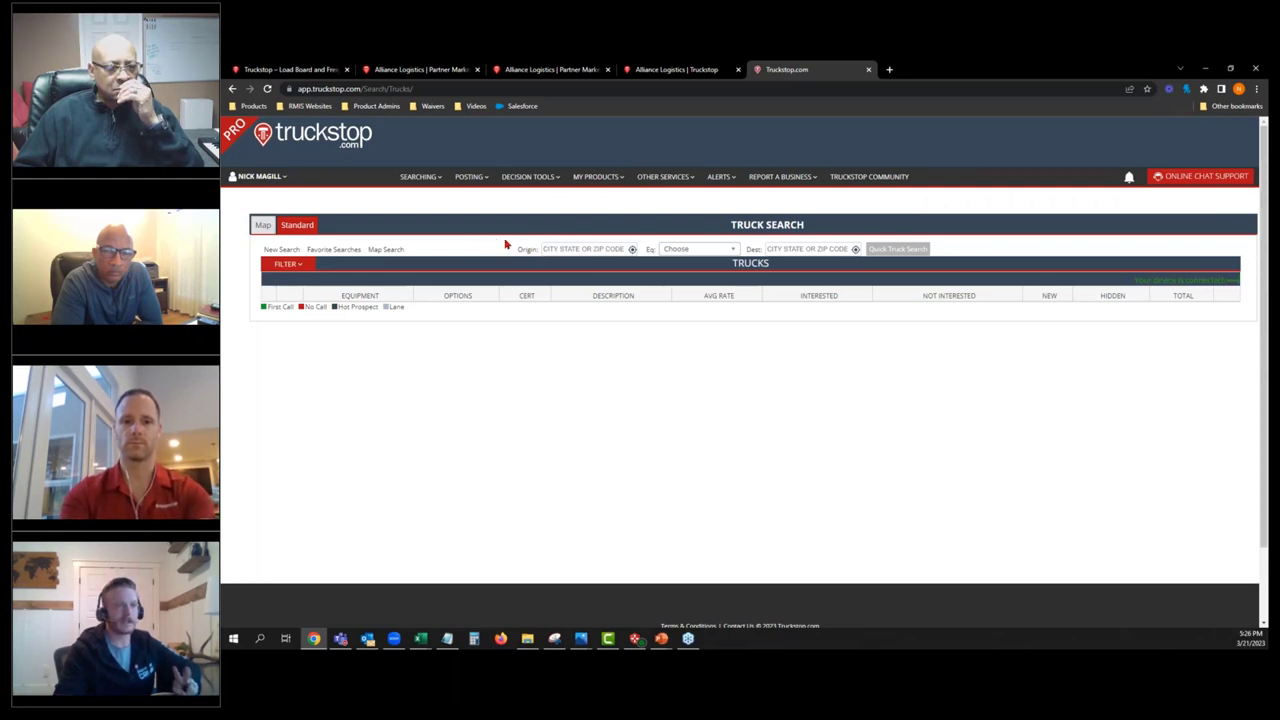
Step: Examine the quick truck search's origin field and its equipment type choices
{"action": "left_click", "coordinate": [571, 251]}
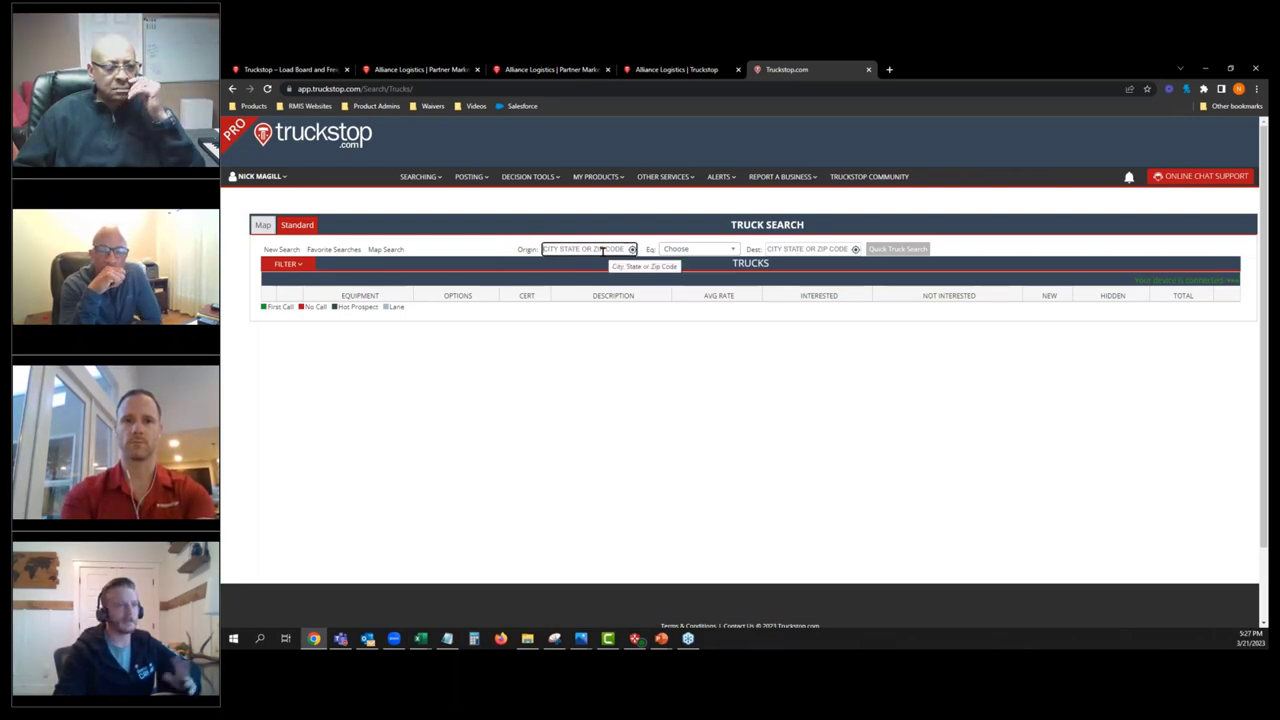
{"action": "left_click_drag", "start_coordinate": [626, 249], "coordinate": [518, 252]}
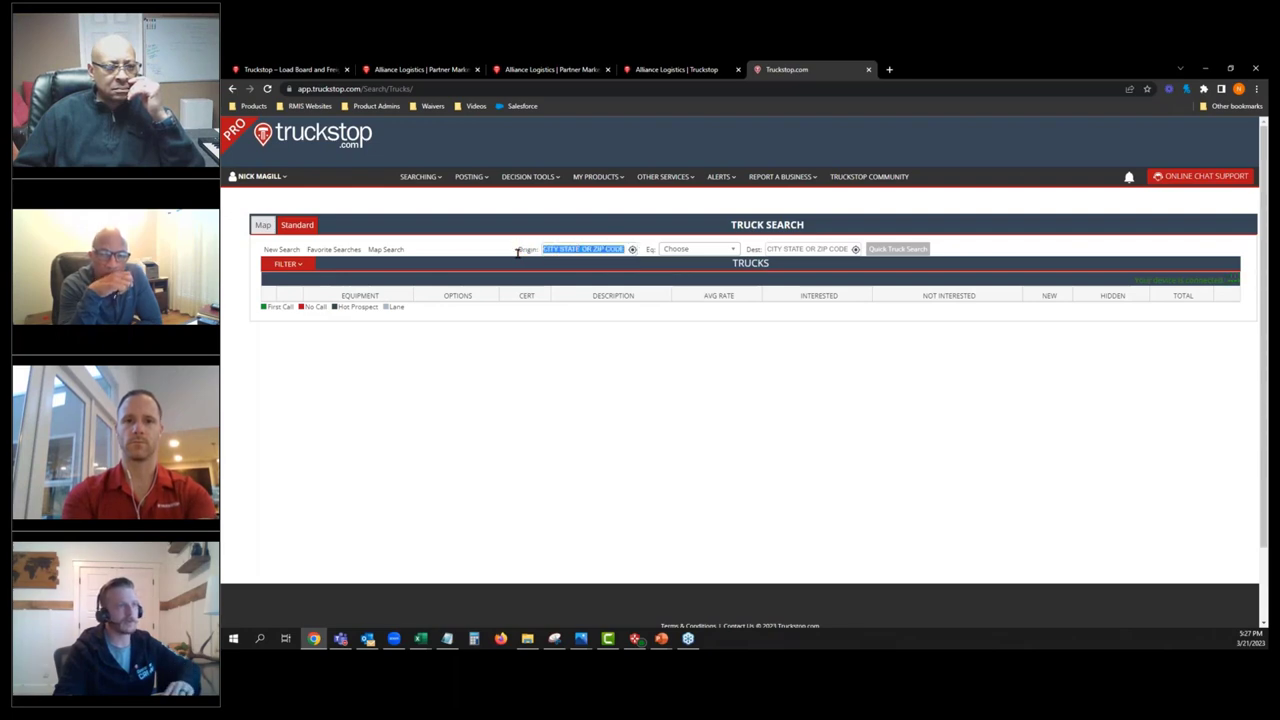
{"action": "key", "text": "BackSpace"}
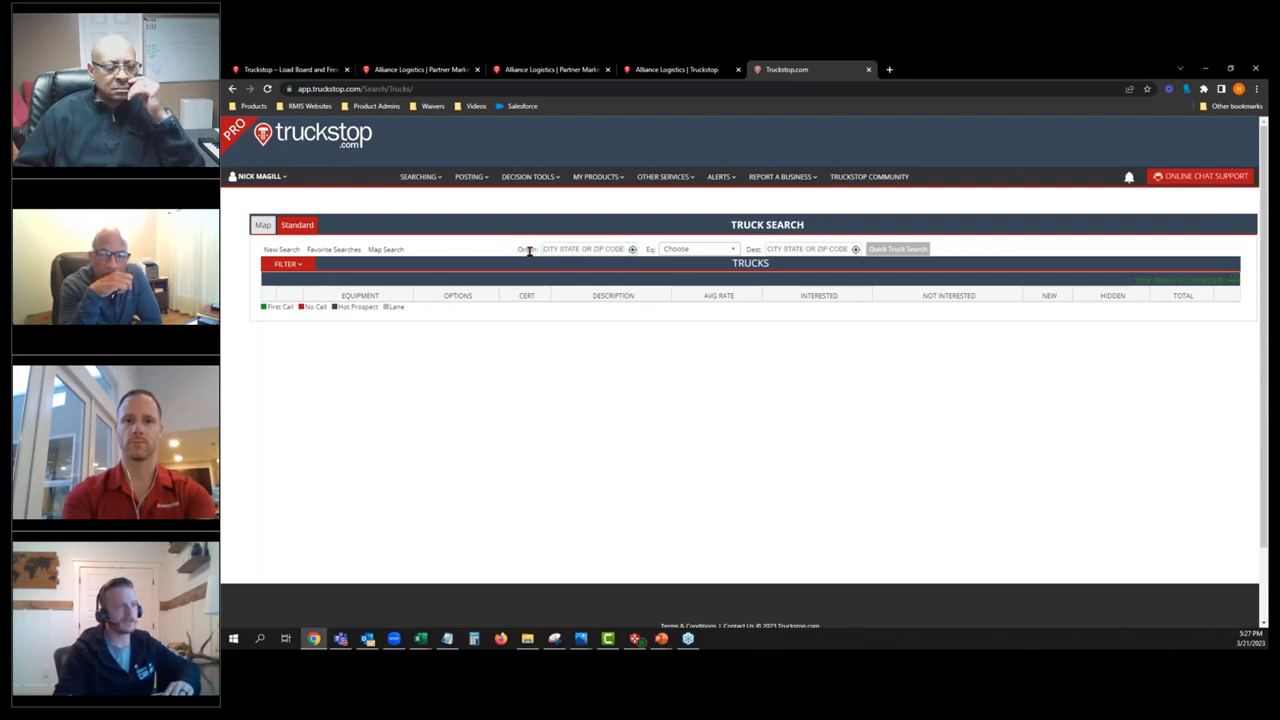
{"action": "left_click", "coordinate": [704, 250]}
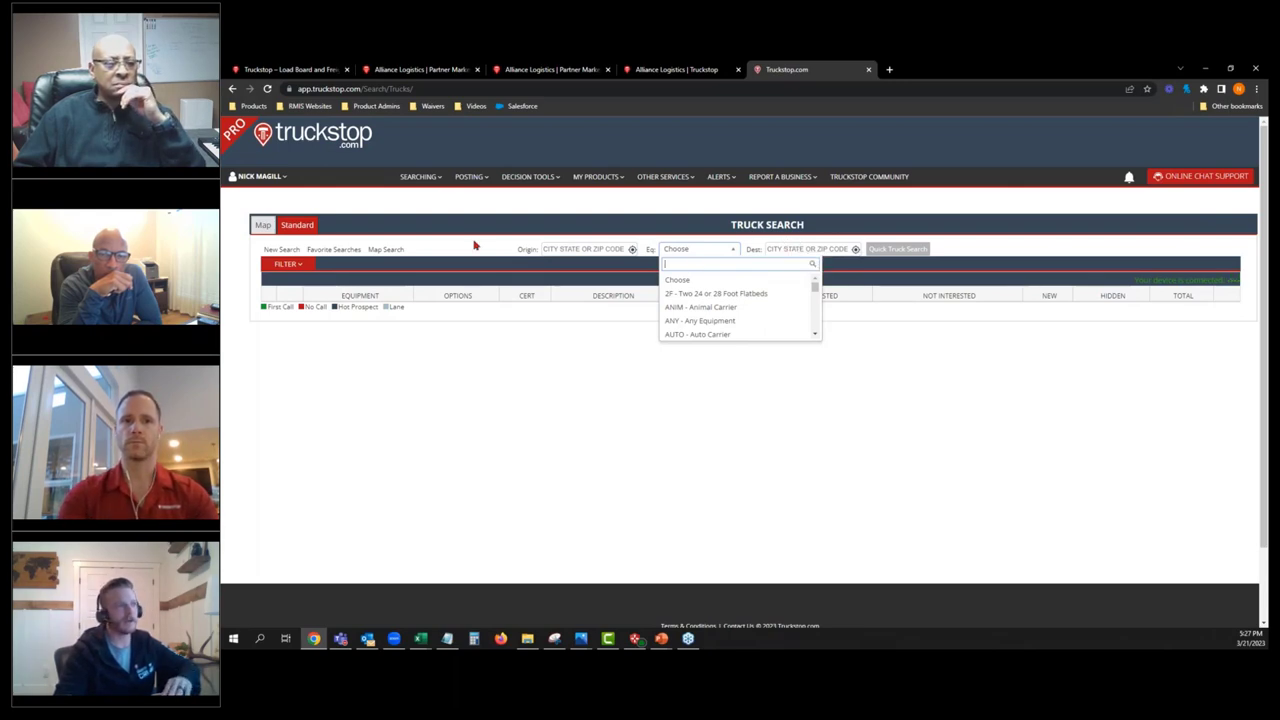
{"action": "left_click", "coordinate": [399, 247]}
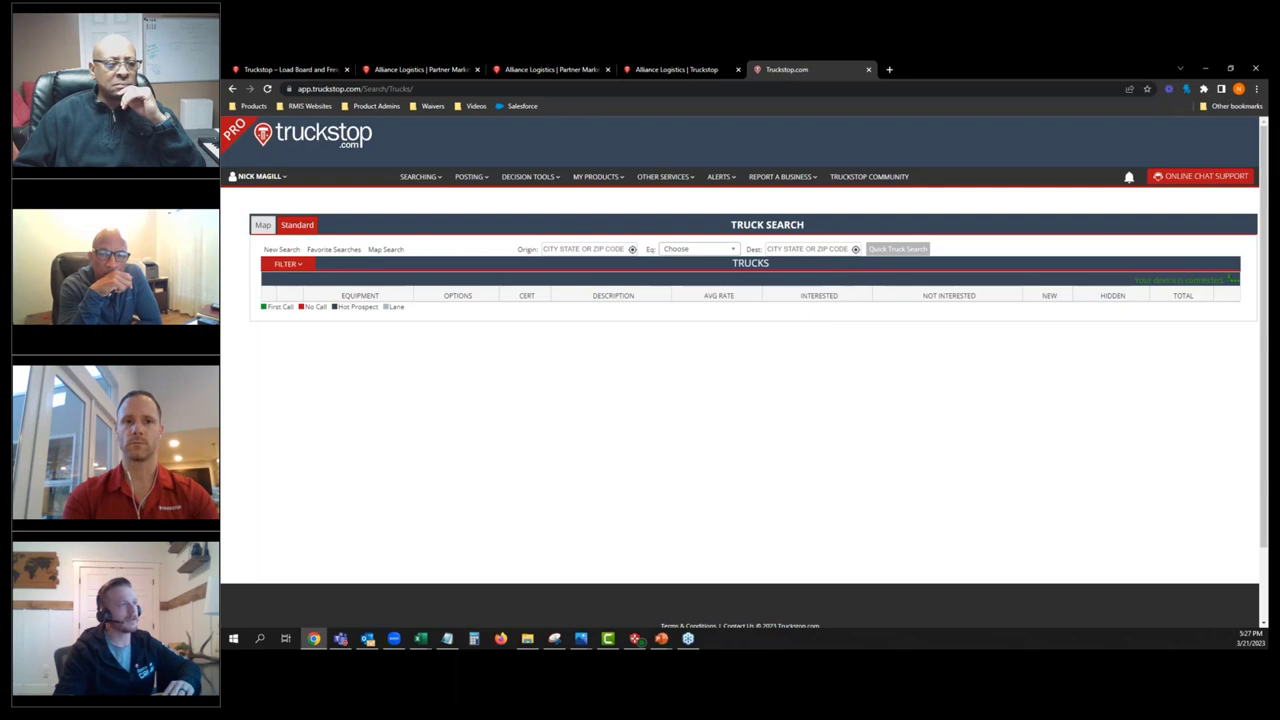
Step: Start a new truck search and examine its origin radius and the multi-state origin selector
{"action": "left_click", "coordinate": [284, 250]}
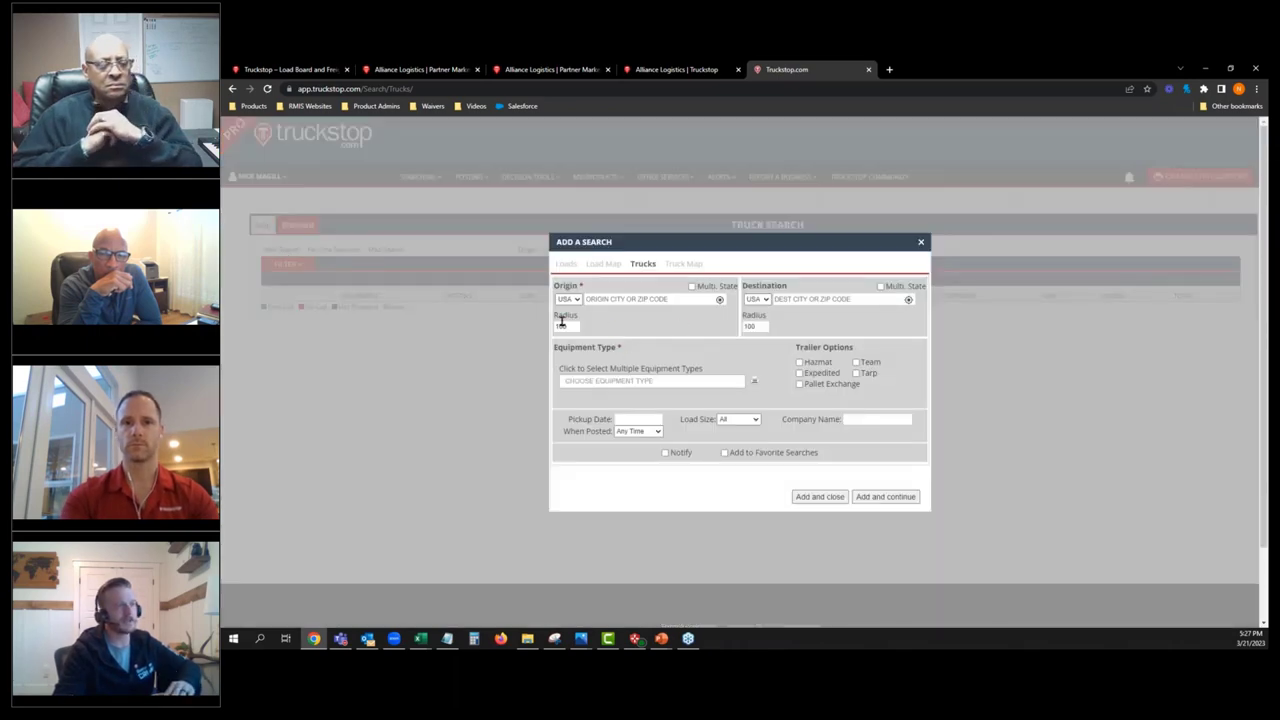
{"action": "left_click_drag", "start_coordinate": [580, 326], "coordinate": [553, 327]}
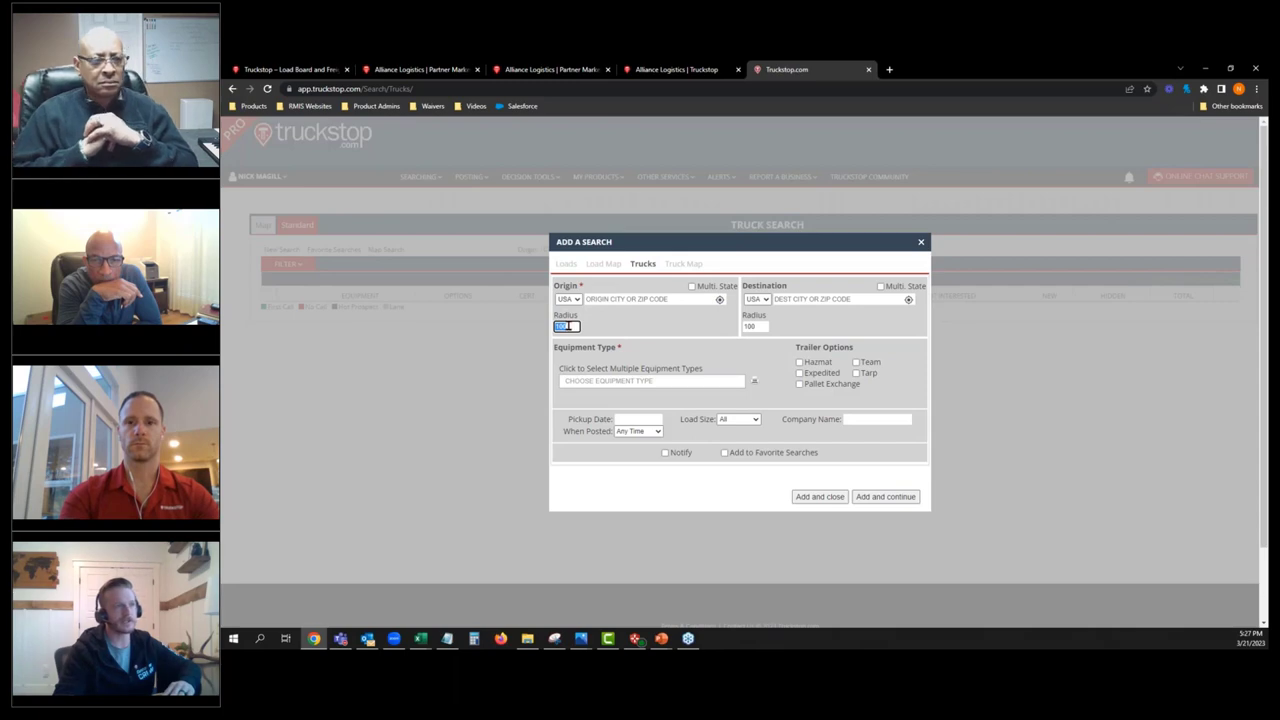
{"action": "left_click", "coordinate": [716, 292]}
{"action": "left_click", "coordinate": [691, 286]}
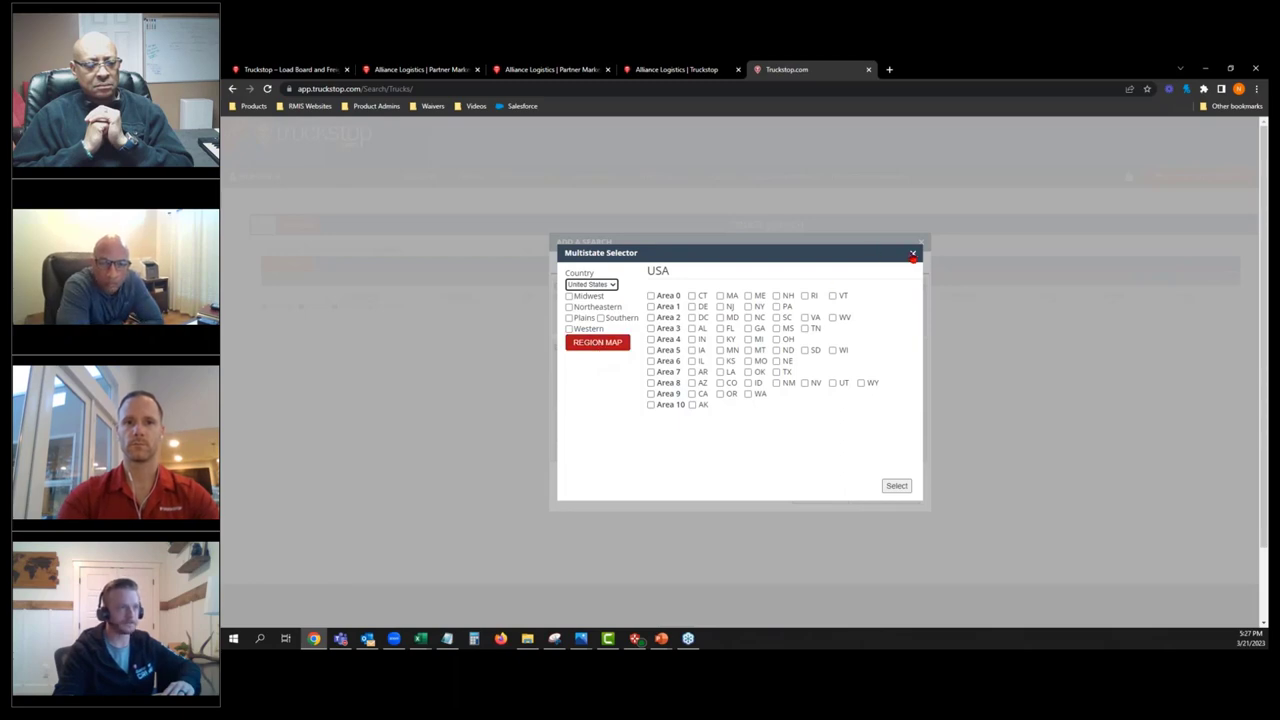
{"action": "left_click", "coordinate": [912, 253]}
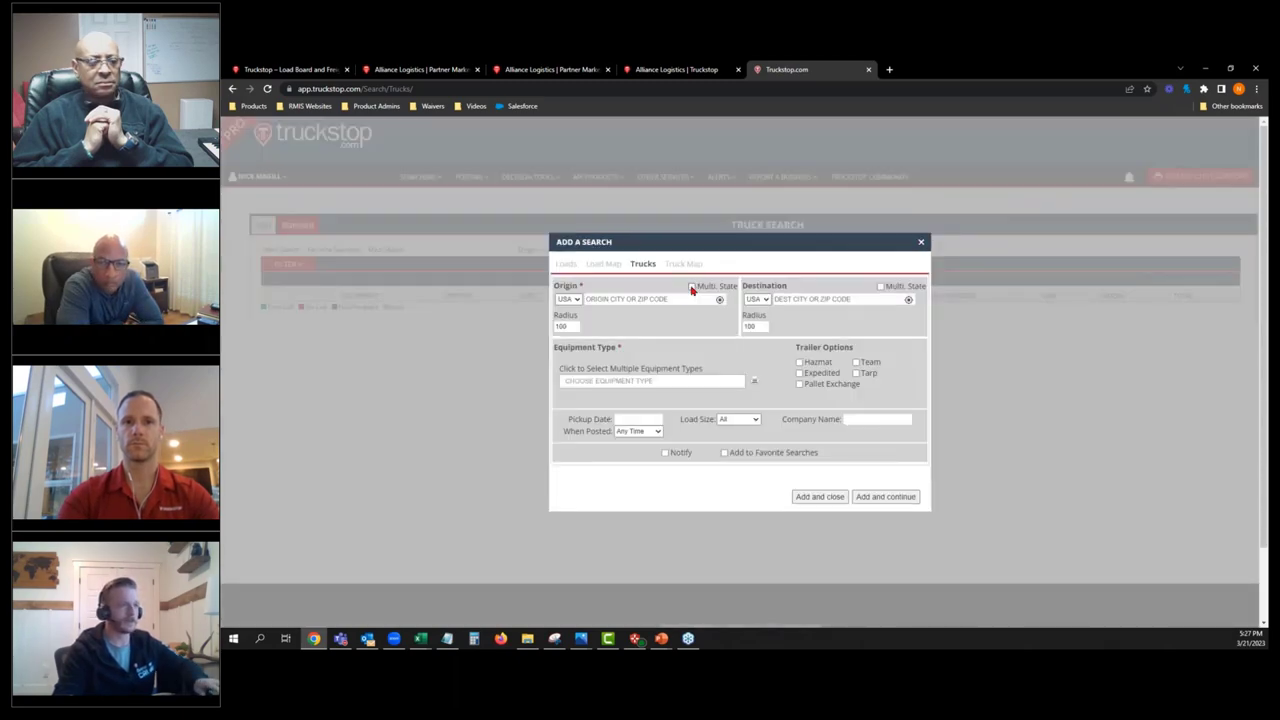
Step: Set the truck search's origin to Fargo, ND and its equipment type to F - Flatbed
{"action": "left_click", "coordinate": [612, 300]}
{"action": "type", "text": "FA"}
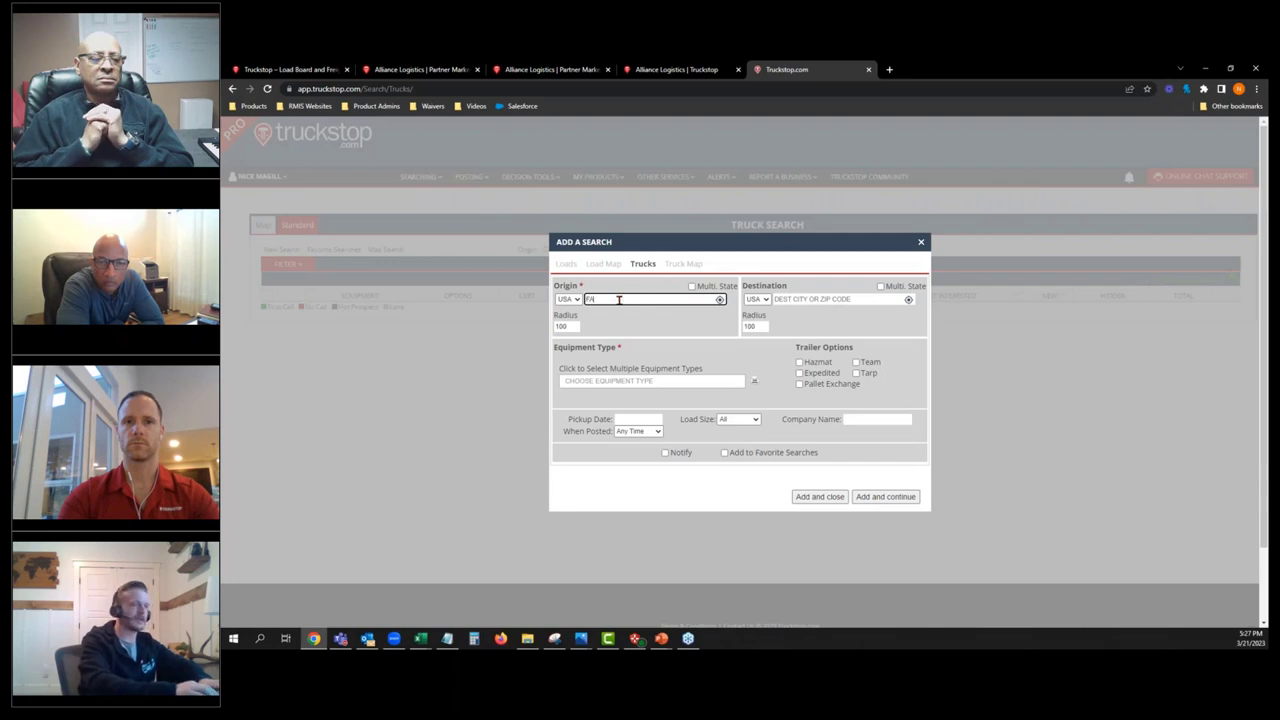
{"action": "type", "text": "RGO, ND"}
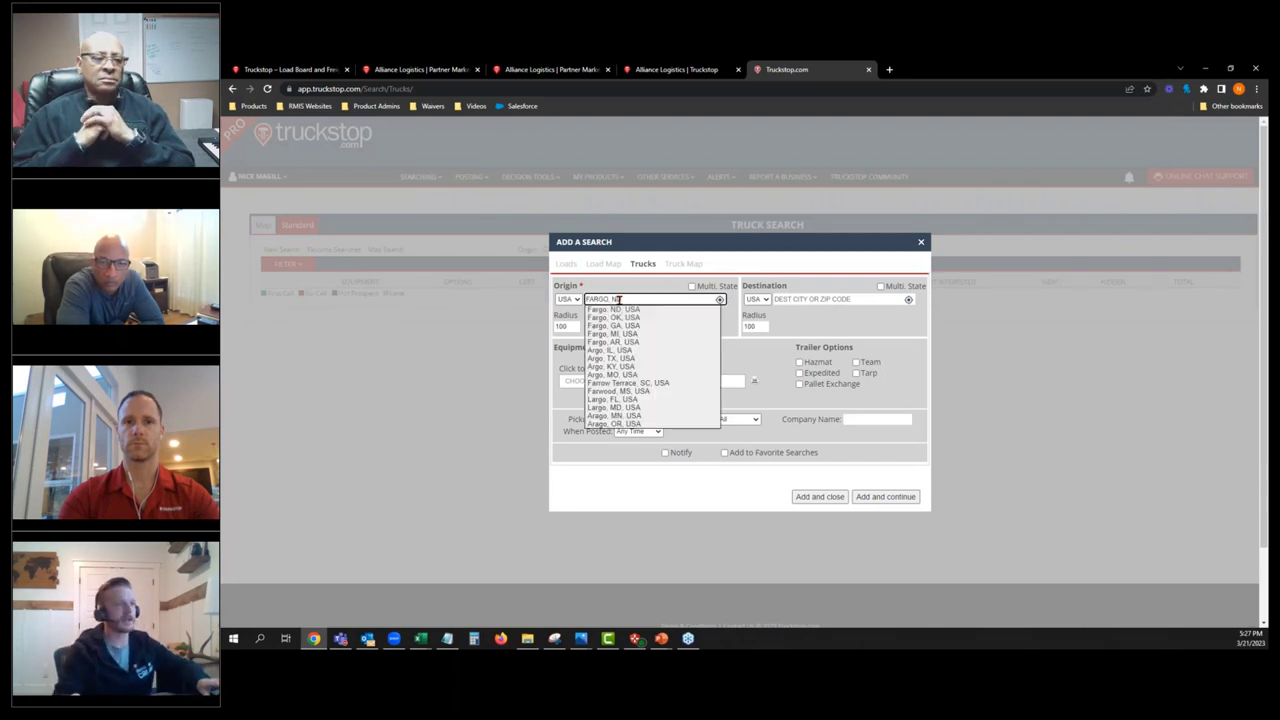
{"action": "left_click", "coordinate": [625, 309]}
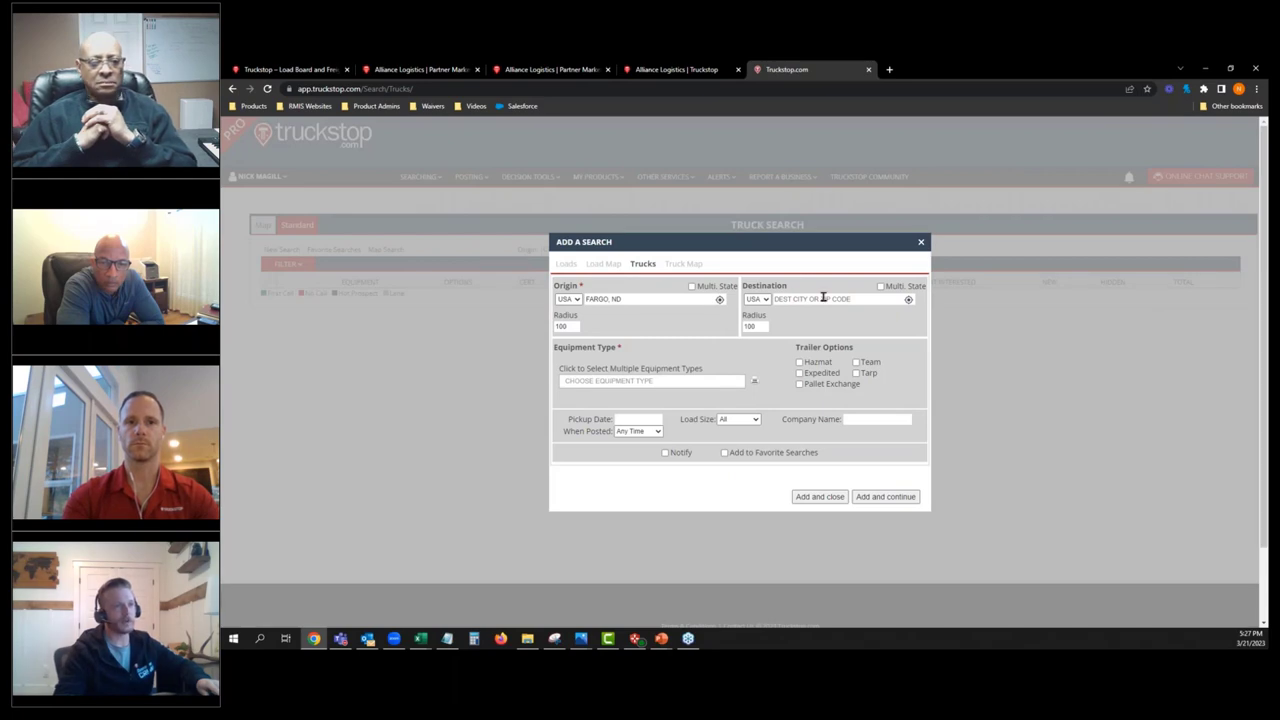
{"action": "left_click", "coordinate": [590, 381]}
{"action": "type", "text": "F"}
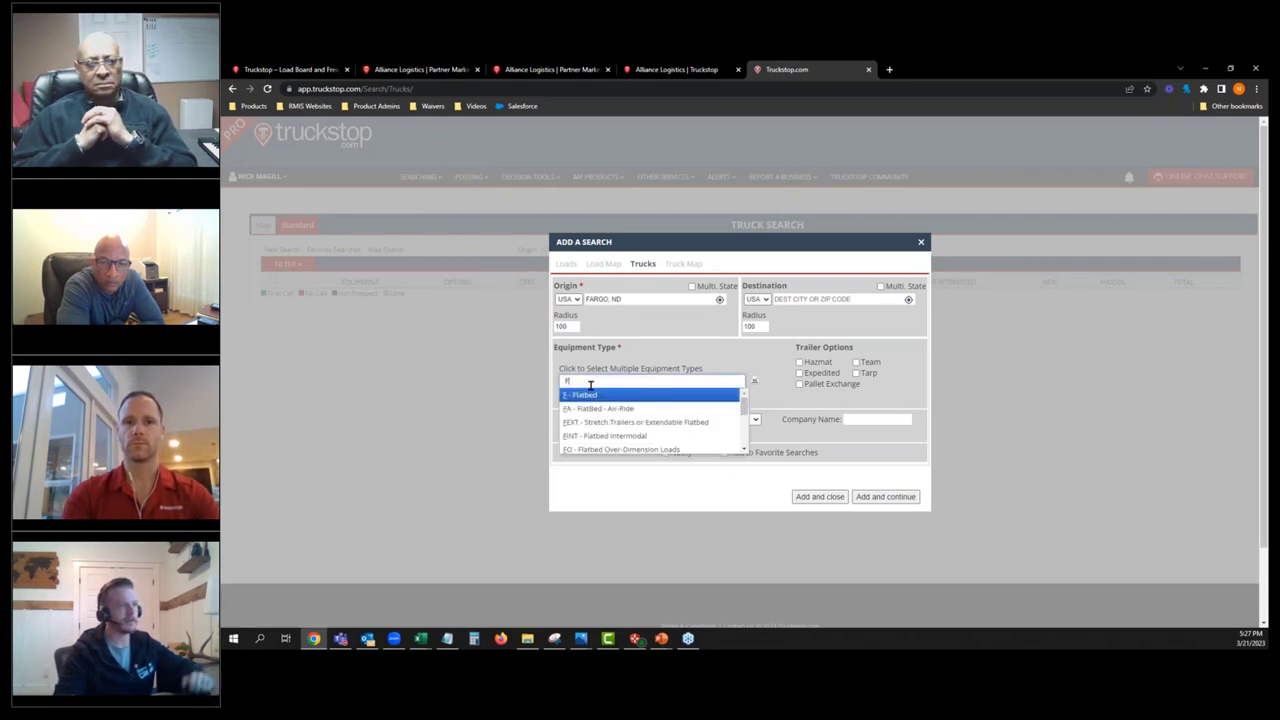
{"action": "left_click", "coordinate": [582, 397]}
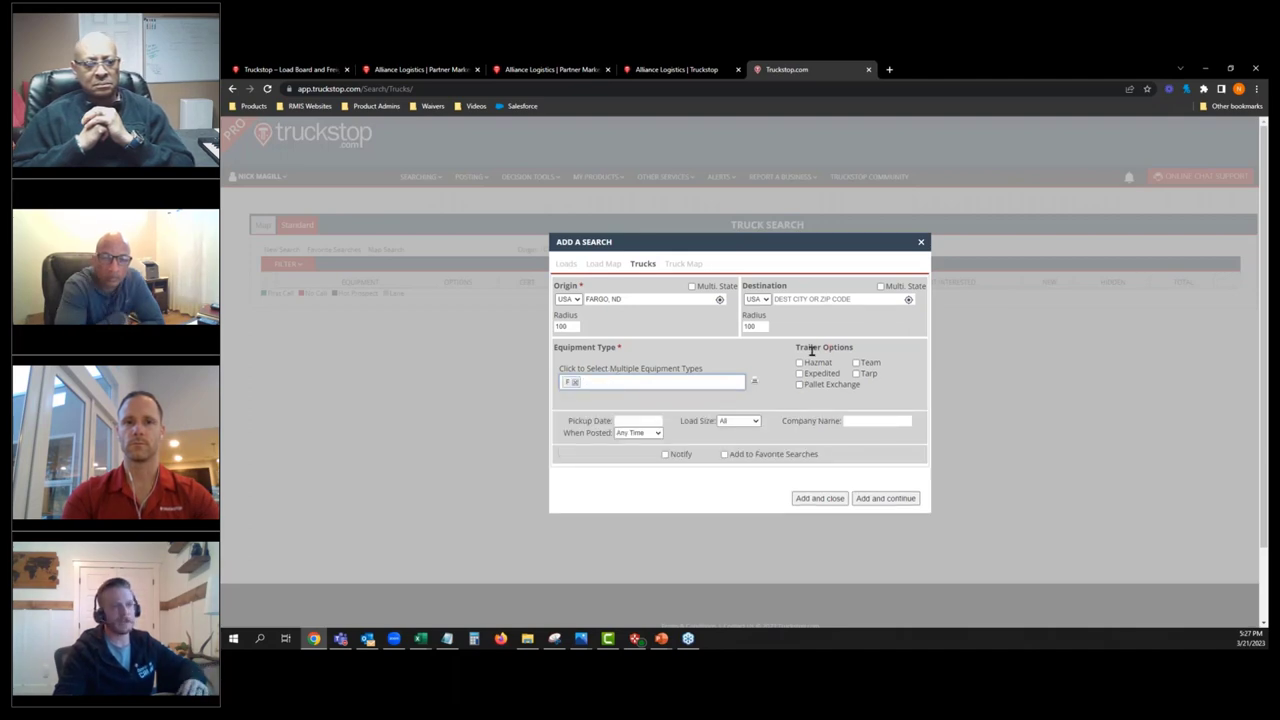
Step: Review the trailer options and pickup date fields, leave them unset, and add the truck search, closing the form
{"action": "left_click_drag", "start_coordinate": [802, 347], "coordinate": [853, 348]}
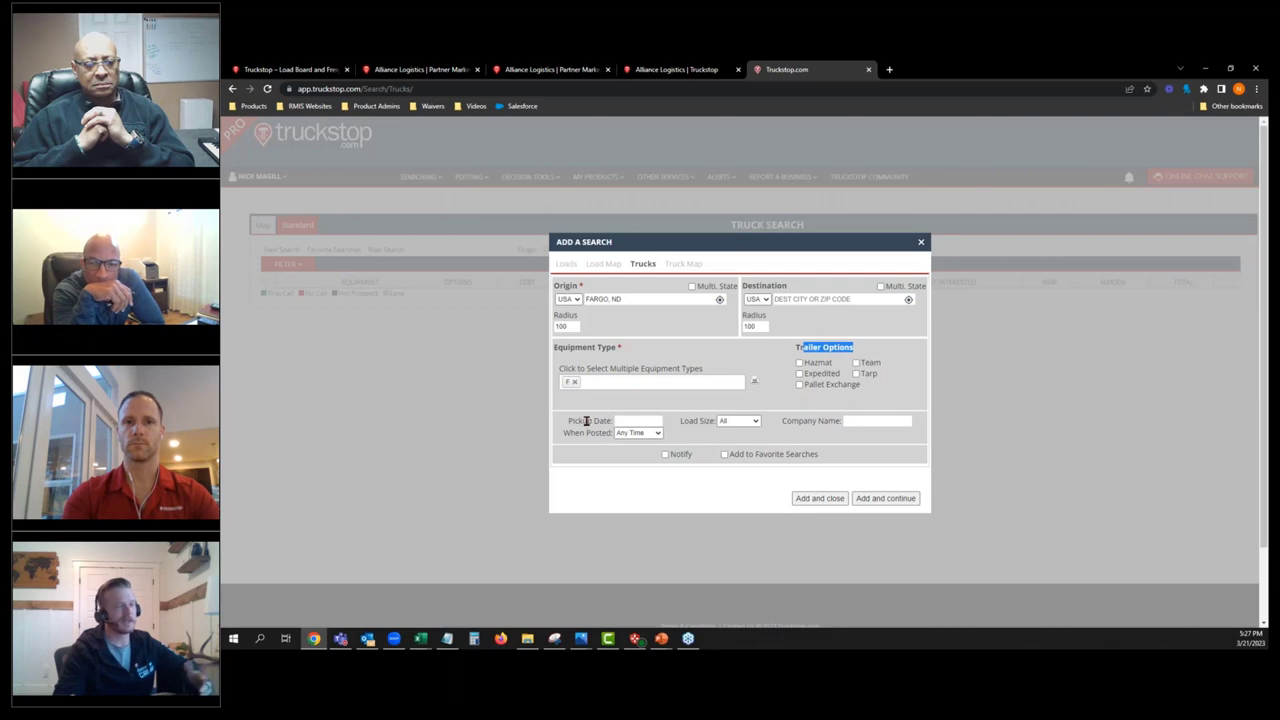
{"action": "left_click_drag", "start_coordinate": [583, 421], "coordinate": [613, 421]}
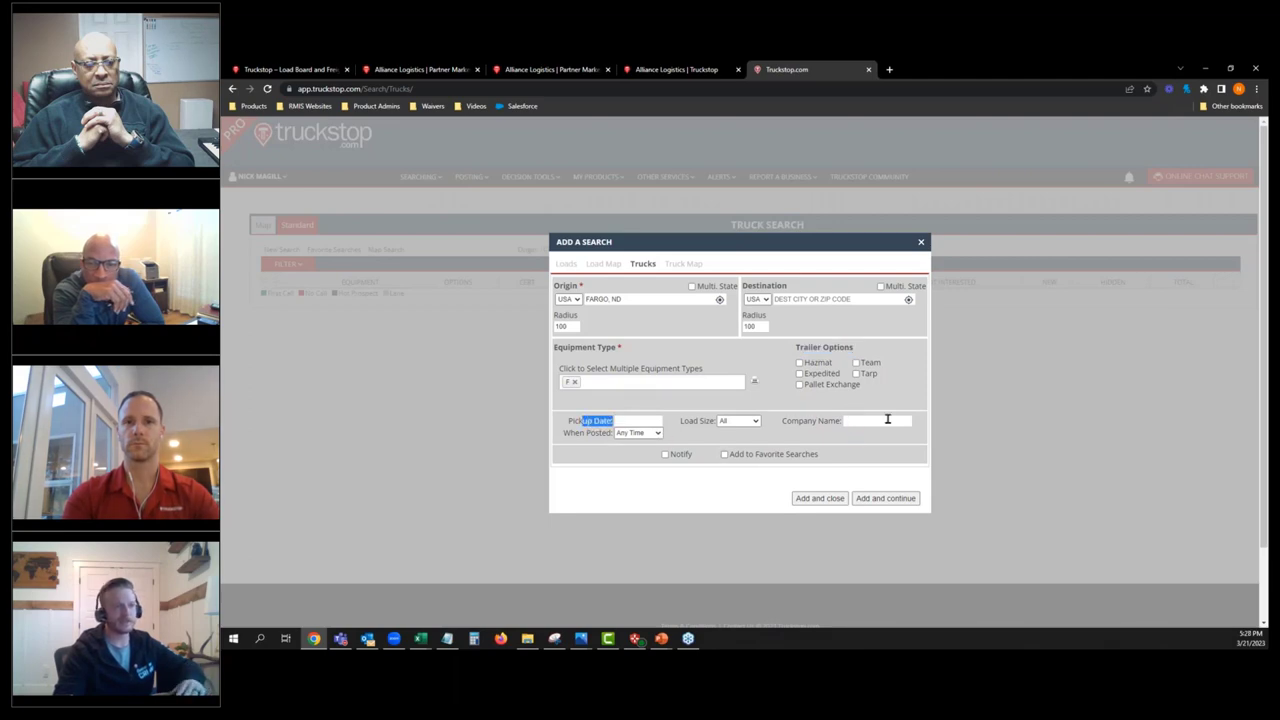
{"action": "left_click", "coordinate": [820, 500]}
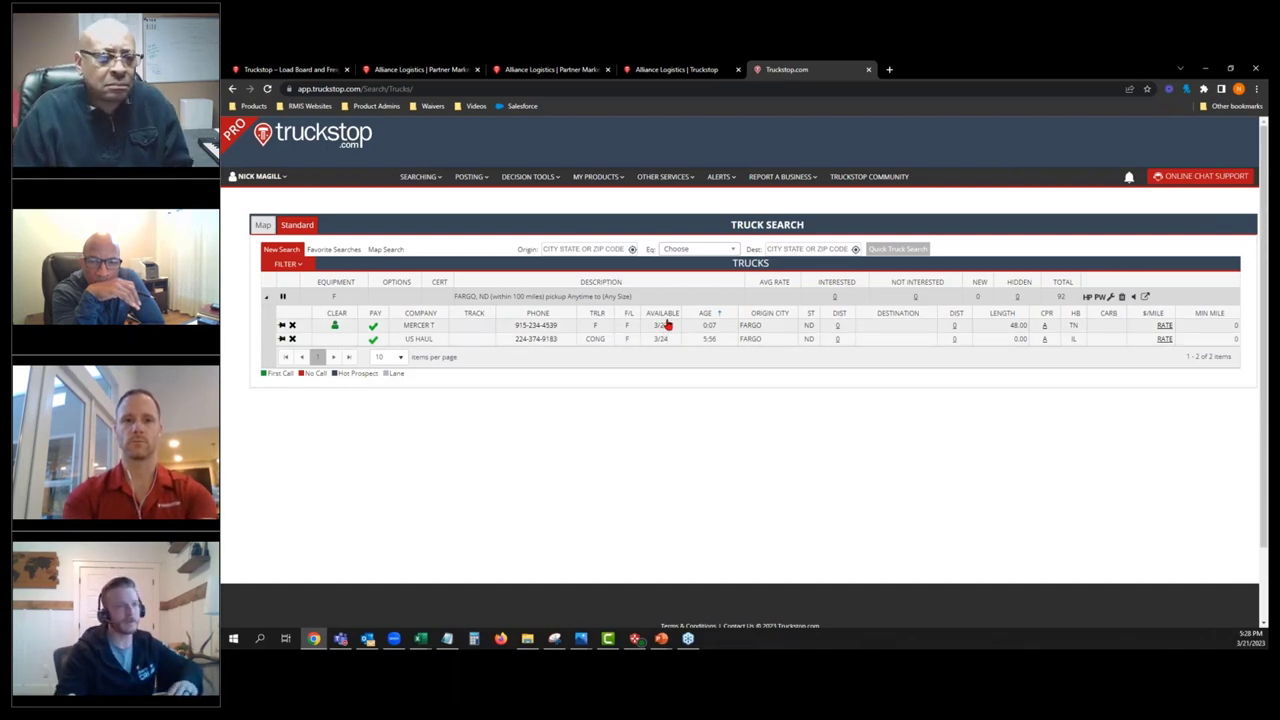
Step: Examine the origin radius and equipment options in the Mercer truck's posting details and return to the truck search results
{"action": "left_click", "coordinate": [420, 326]}
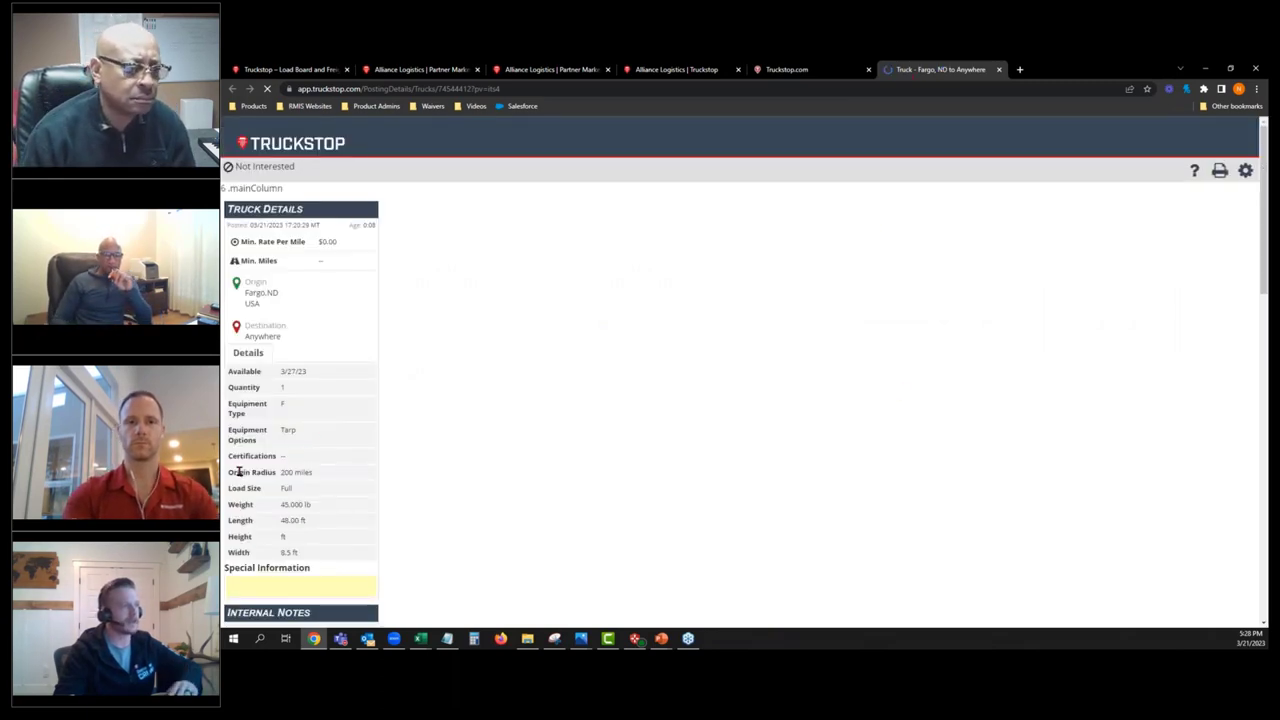
{"action": "triple_click", "coordinate": [277, 474]}
{"action": "left_click_drag", "start_coordinate": [440, 459], "coordinate": [472, 459]}
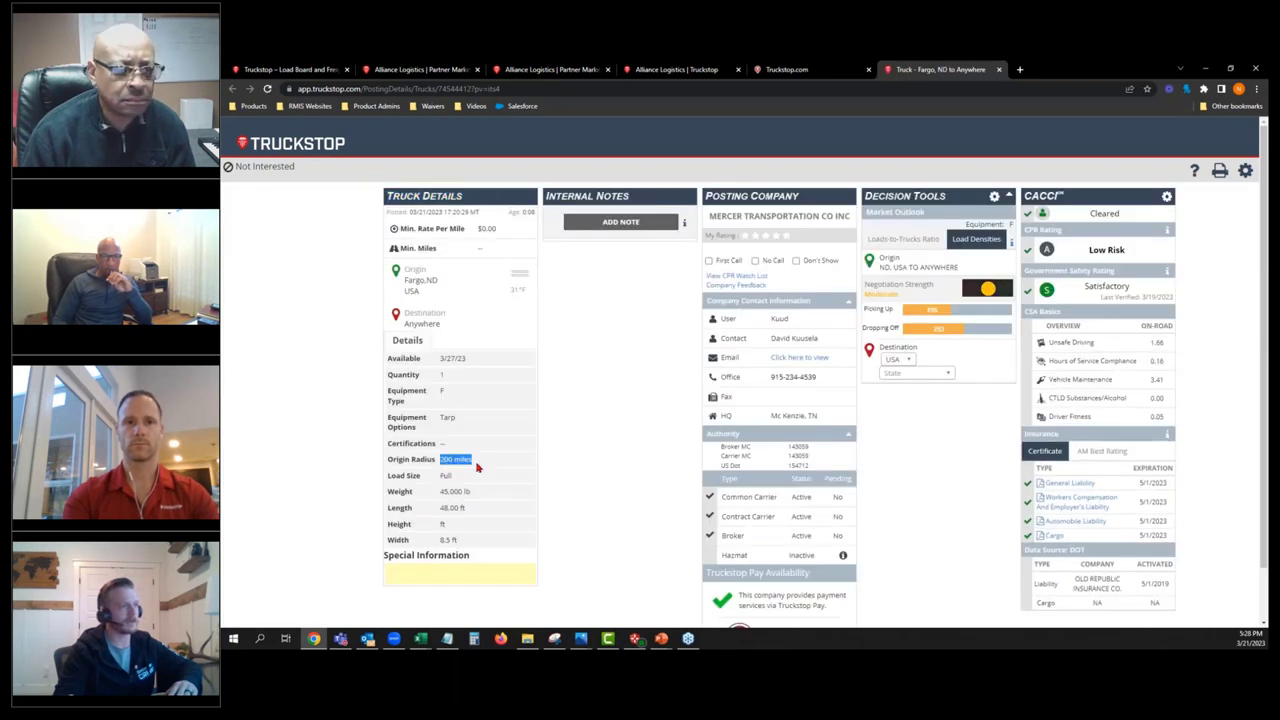
{"action": "left_click_drag", "start_coordinate": [403, 417], "coordinate": [460, 450]}
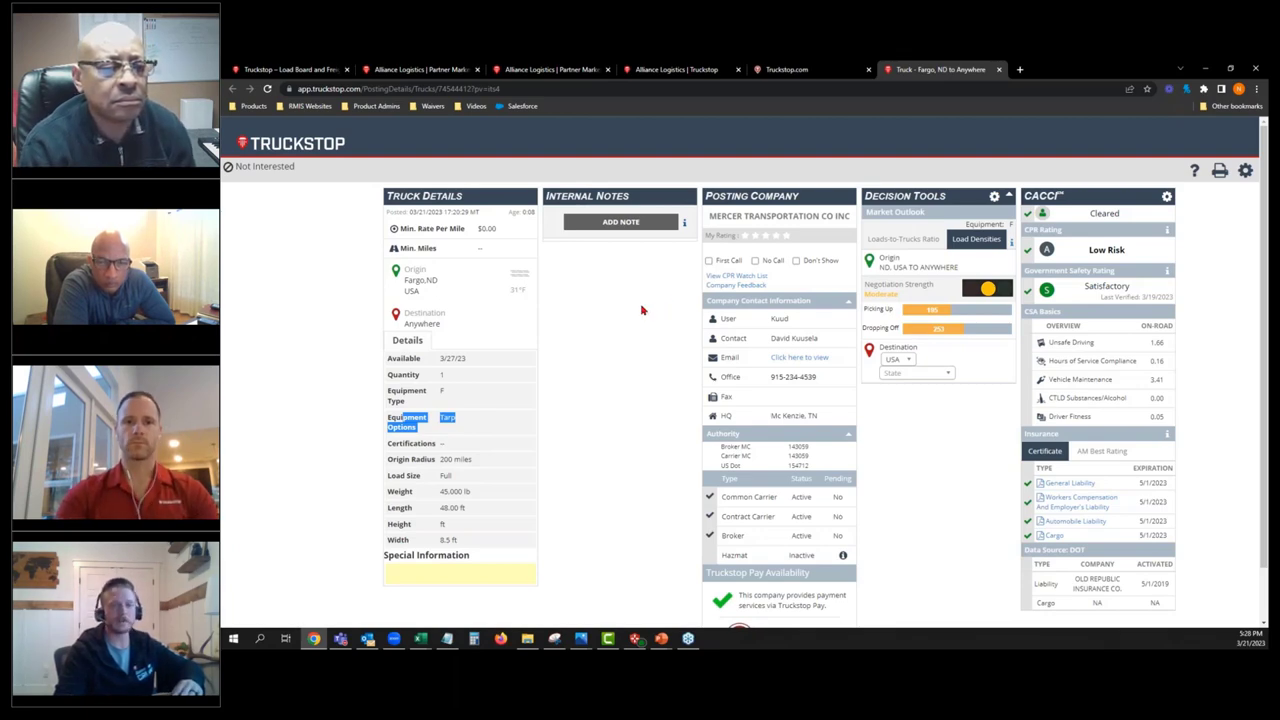
{"action": "left_click", "coordinate": [787, 70]}
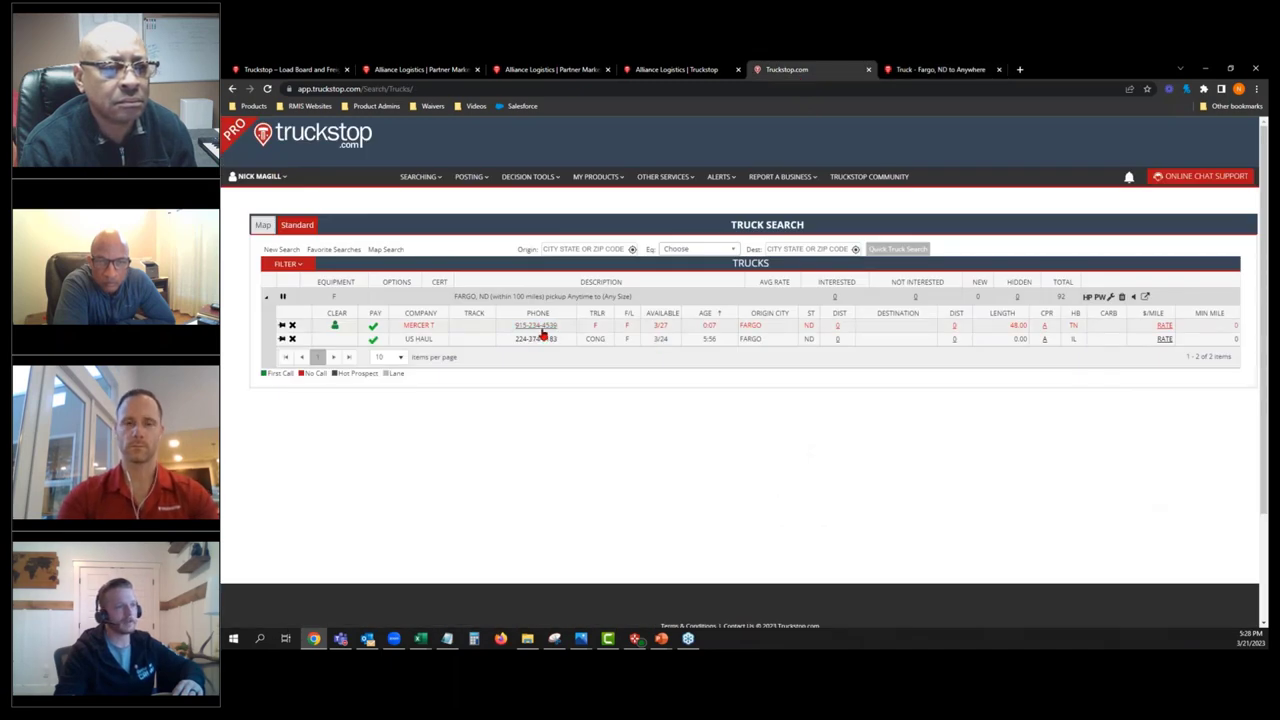